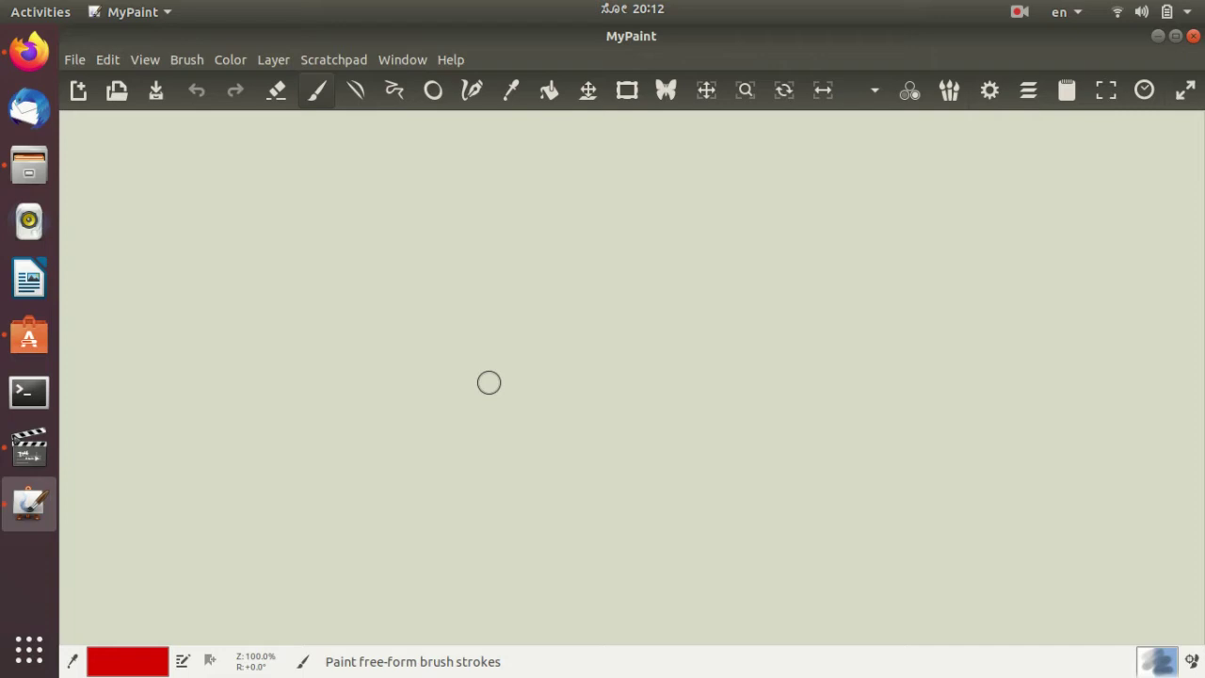
# Browse the brush groups and select the Marker brush from Set#1.
pyautogui.click(1155, 666)
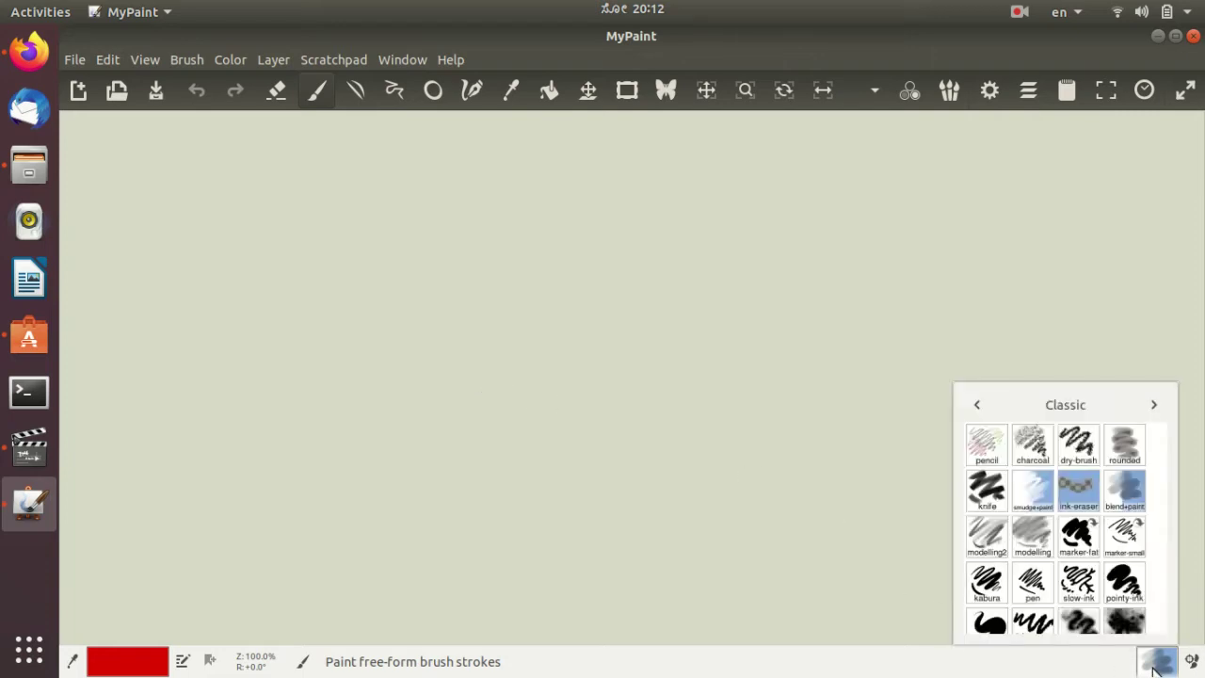
pyautogui.click(1155, 404)
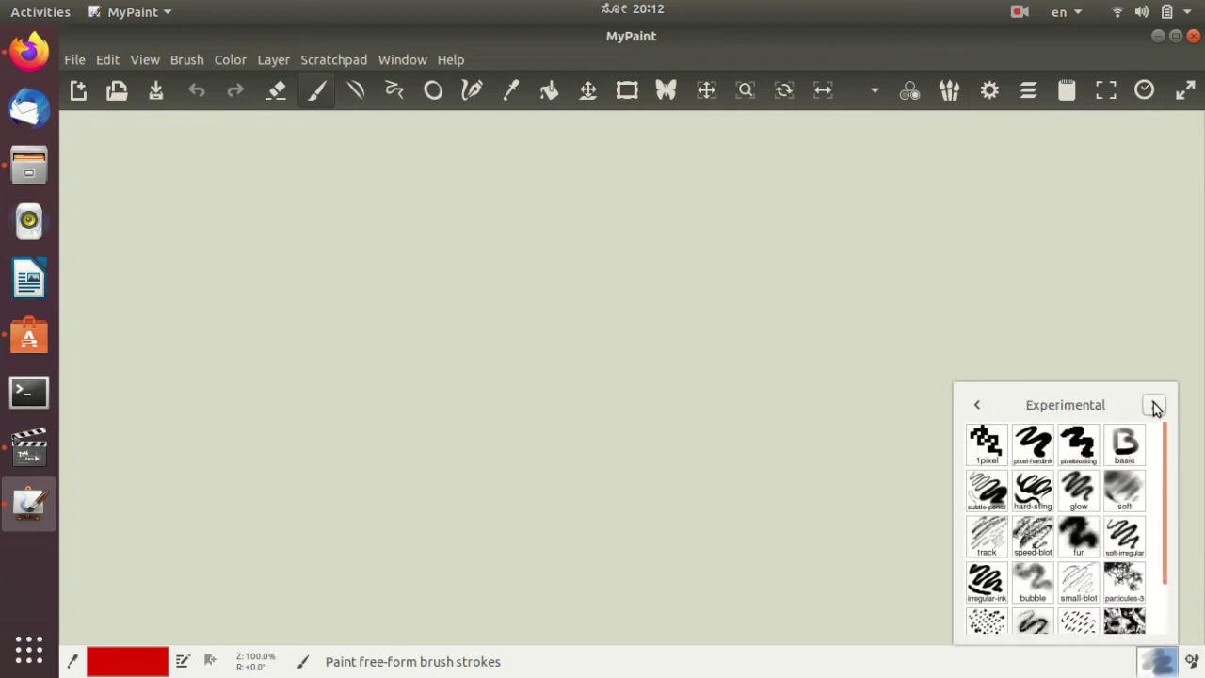
pyautogui.click(1155, 405)
pyautogui.click(1155, 405)
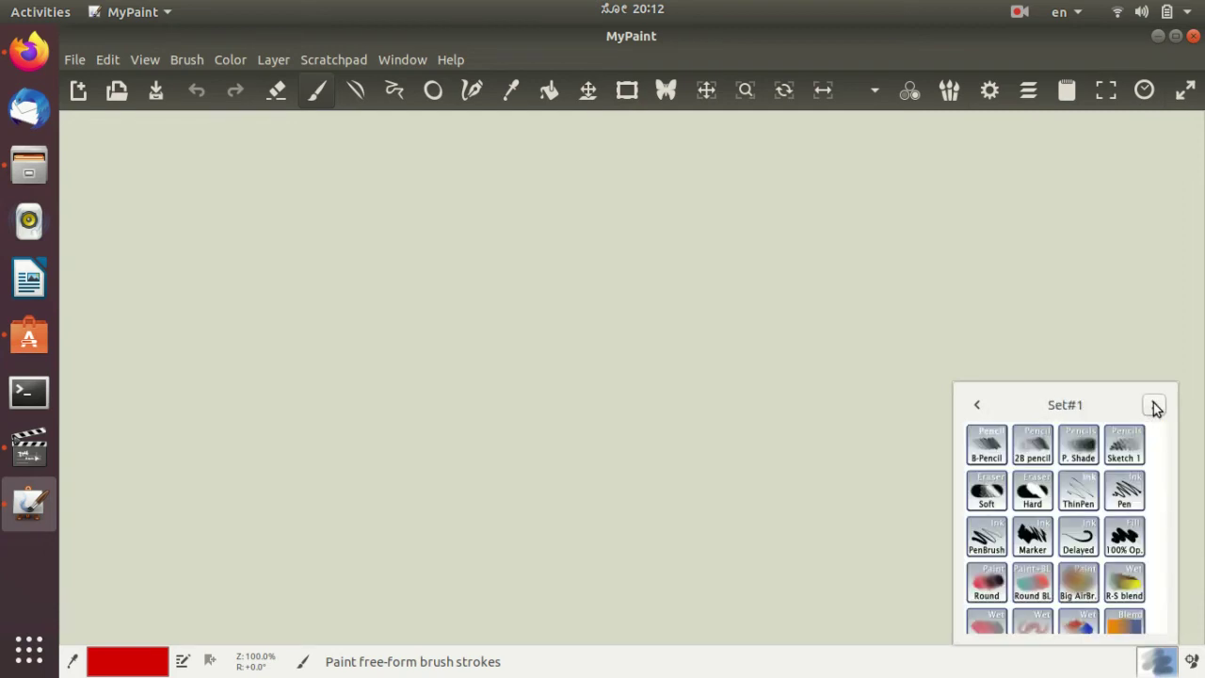
pyautogui.click(1155, 405)
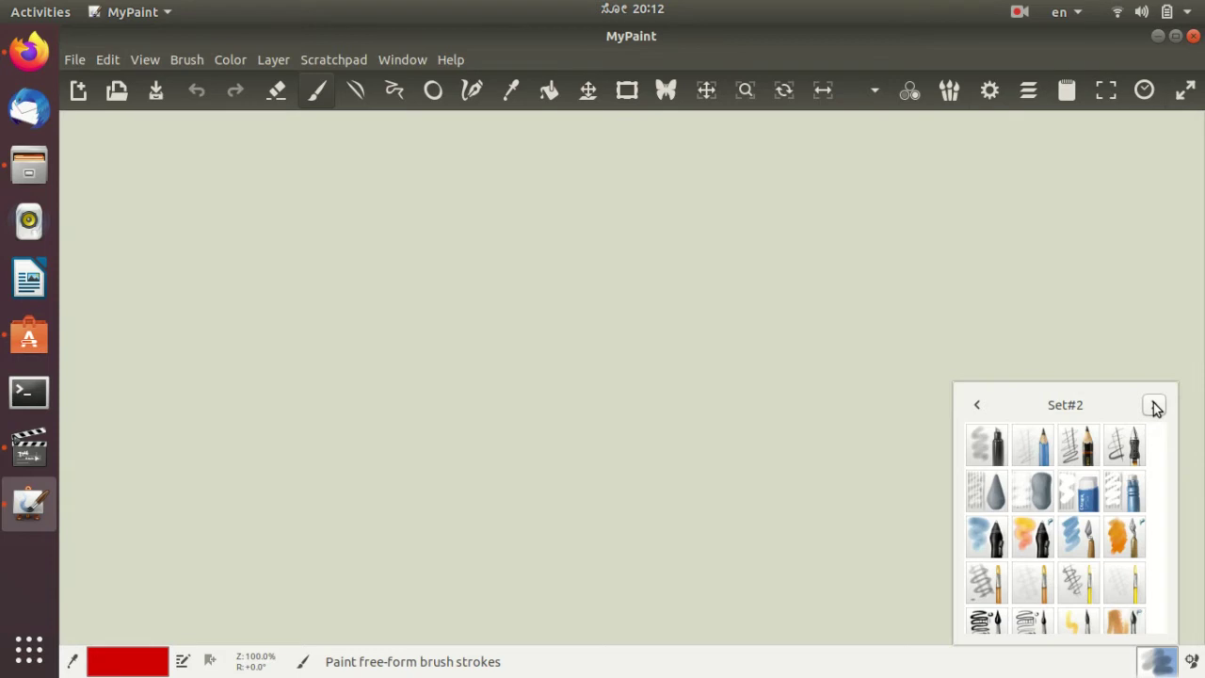
pyautogui.click(1154, 405)
pyautogui.click(1155, 405)
pyautogui.click(1155, 405)
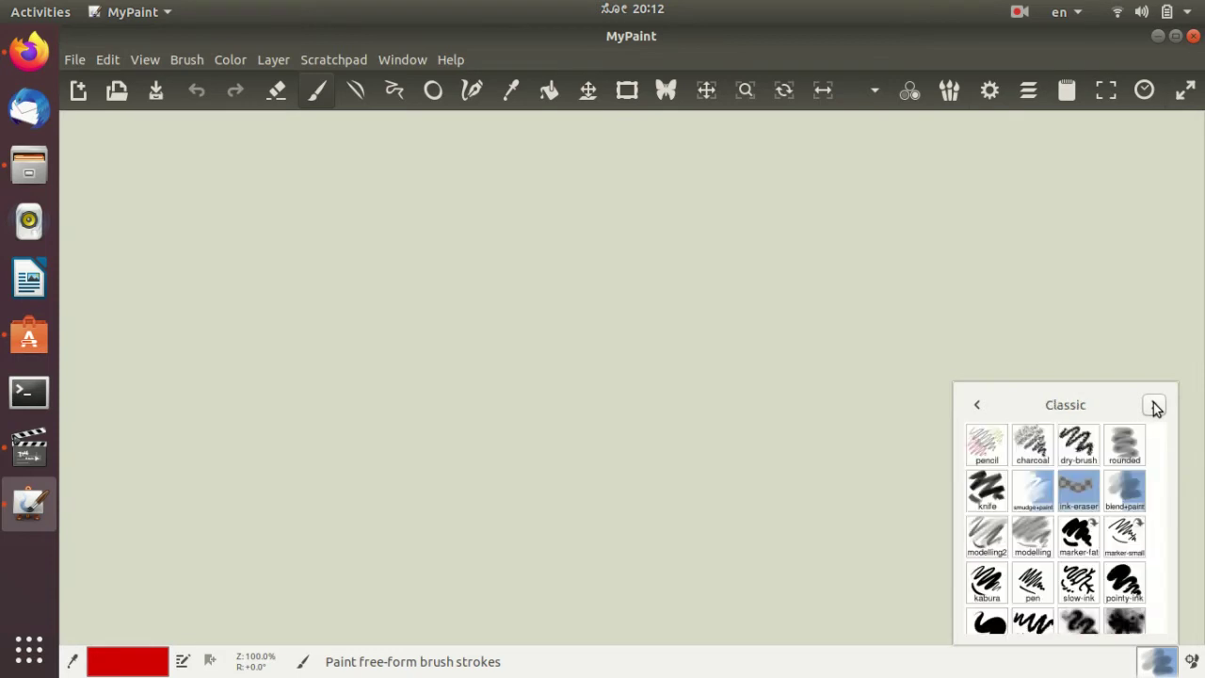
pyautogui.click(1155, 404)
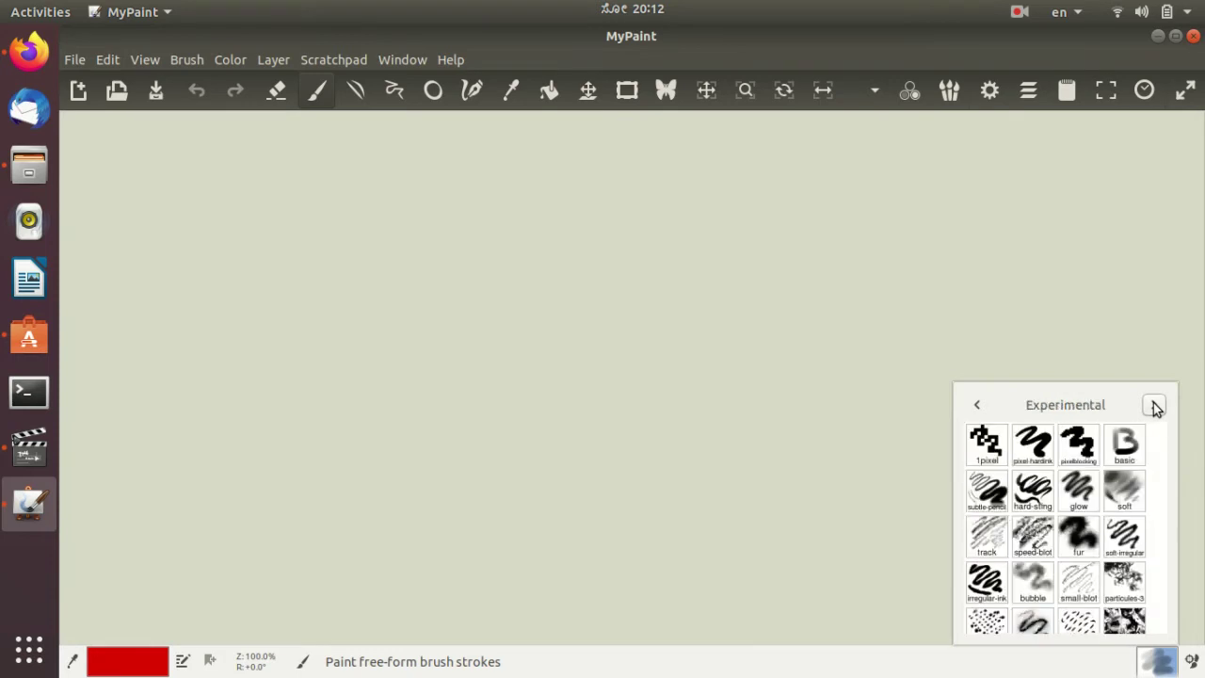
pyautogui.click(1155, 405)
pyautogui.click(1155, 405)
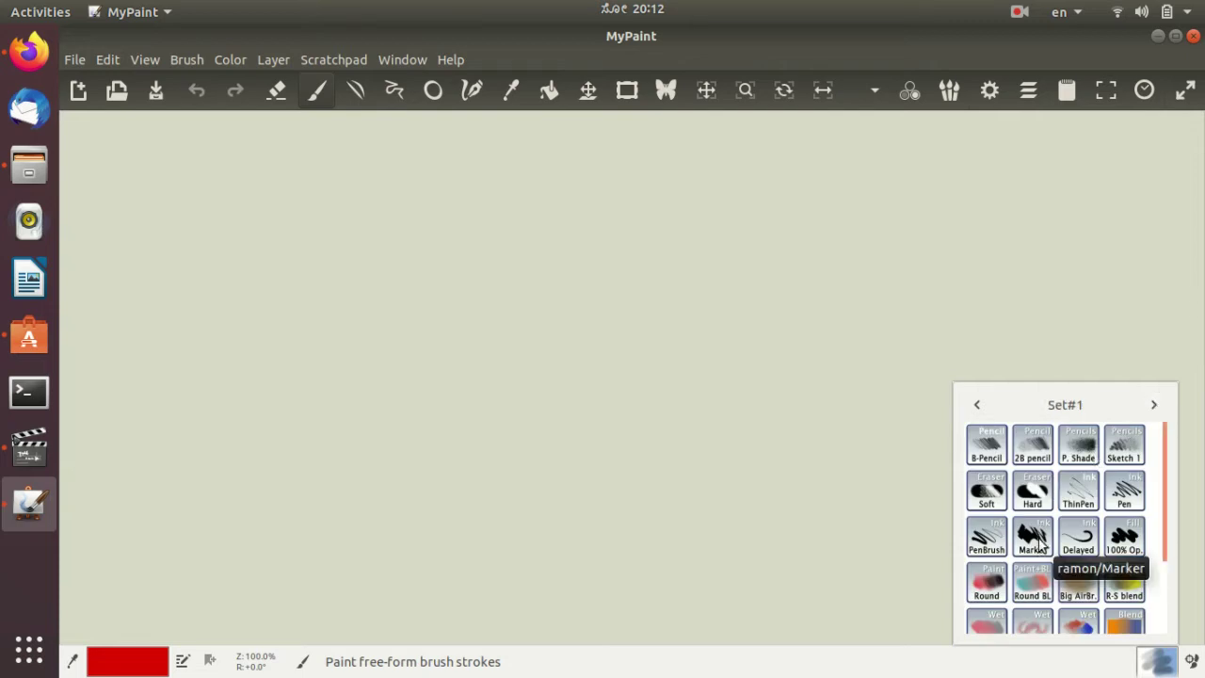
pyautogui.click(1043, 536)
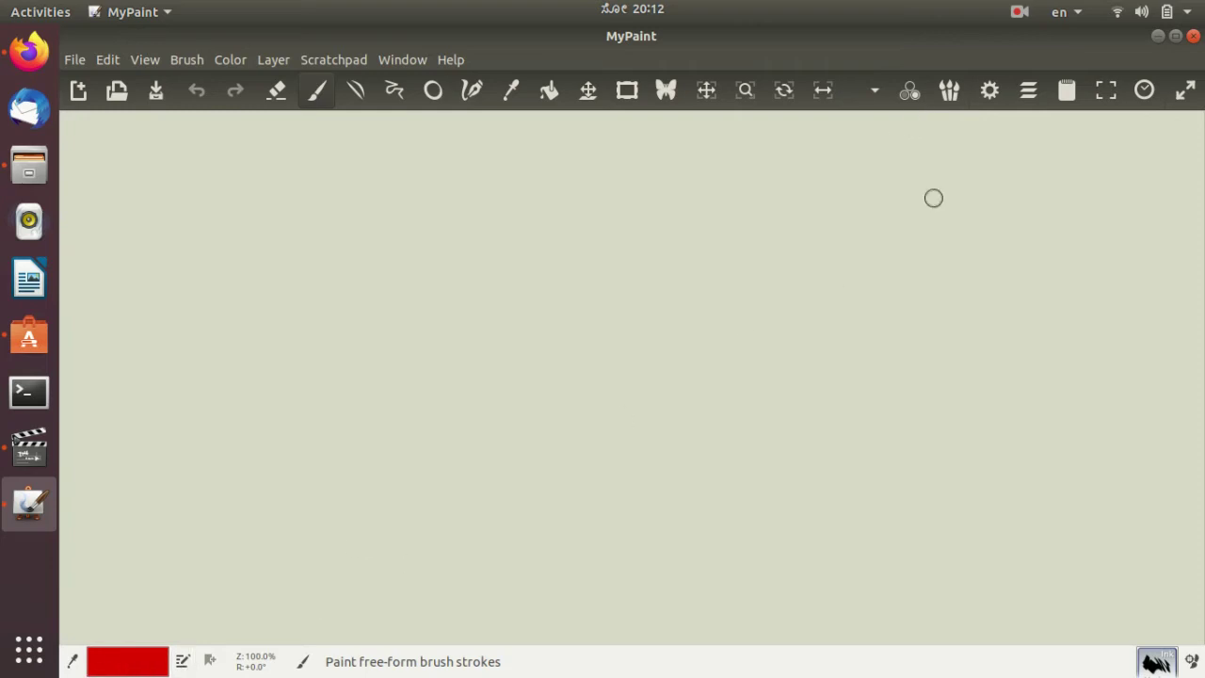
# Show the HCY Wheel, HSV Wheel and HSV Square color pickers.
pyautogui.click(914, 92)
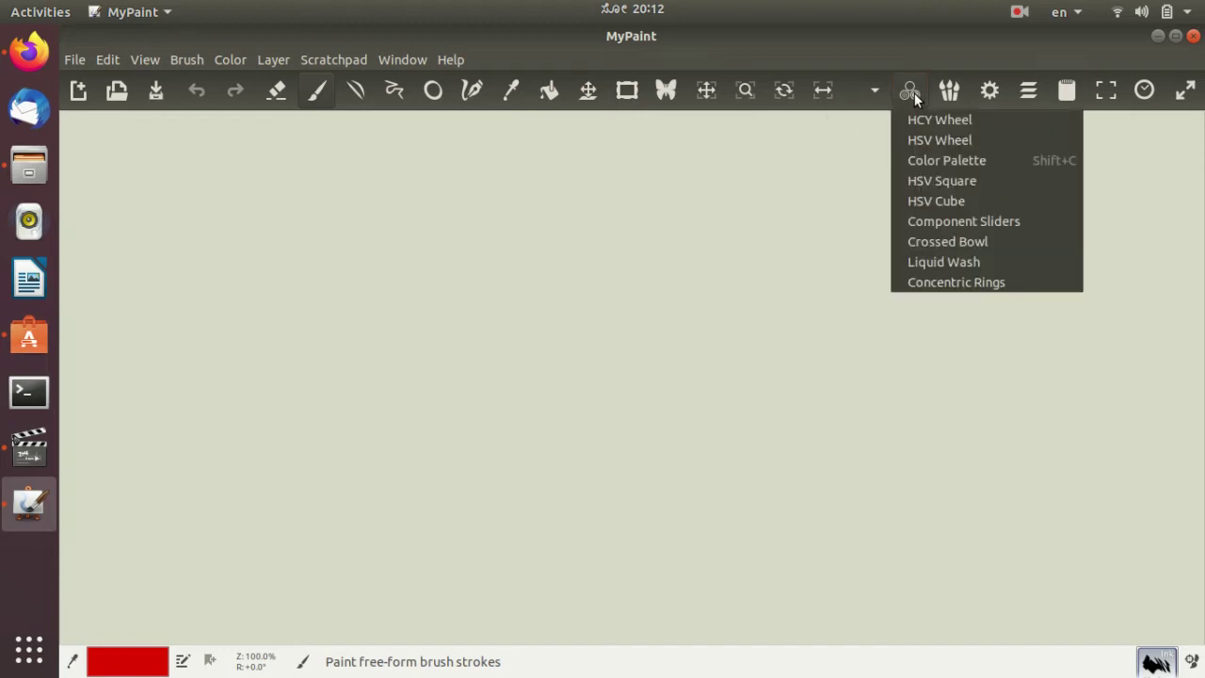
pyautogui.click(1031, 121)
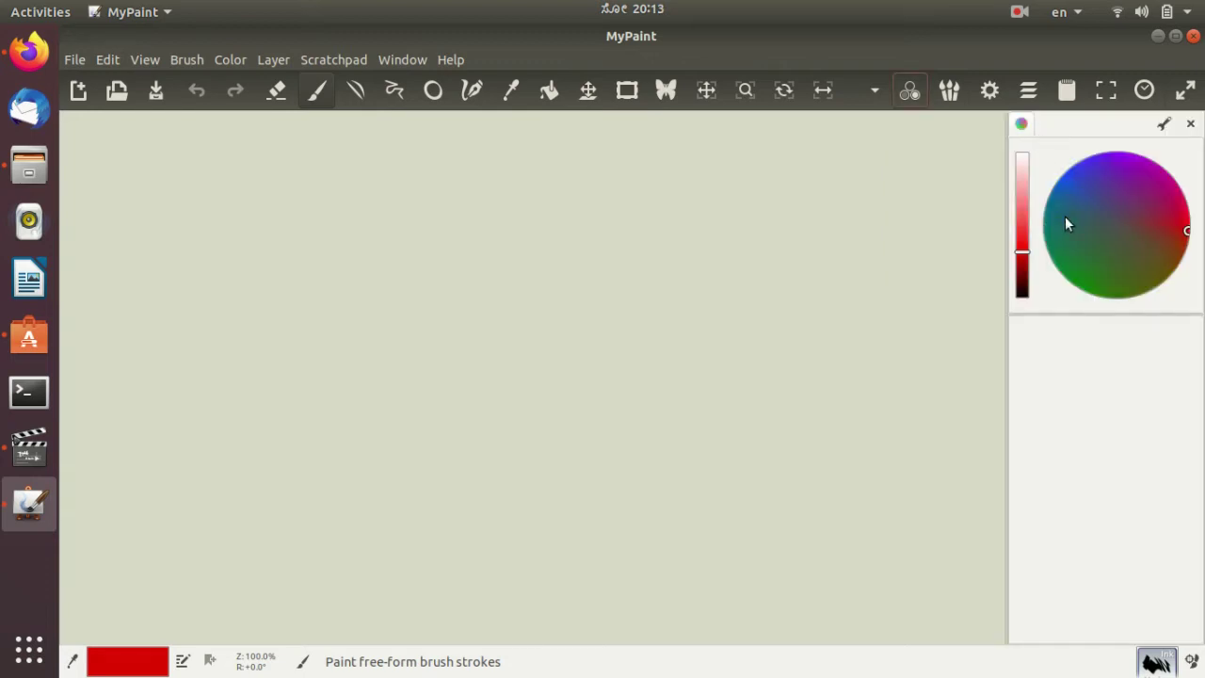
pyautogui.click(918, 97)
pyautogui.click(953, 142)
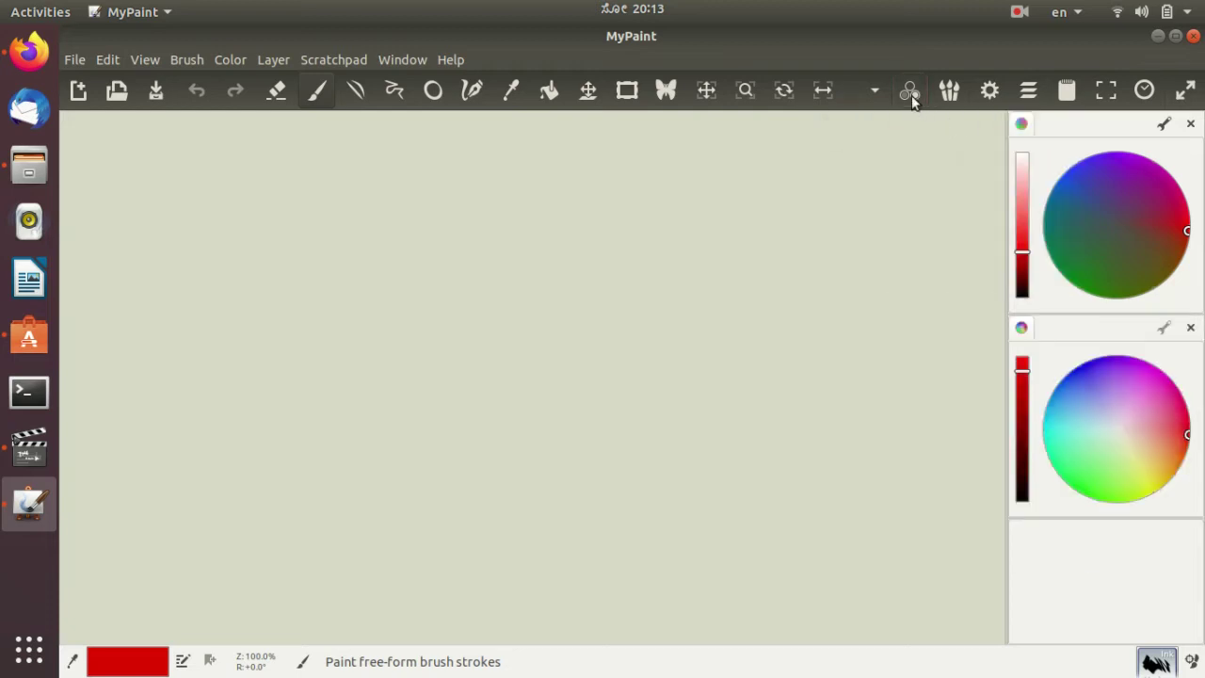
pyautogui.click(911, 95)
pyautogui.click(965, 182)
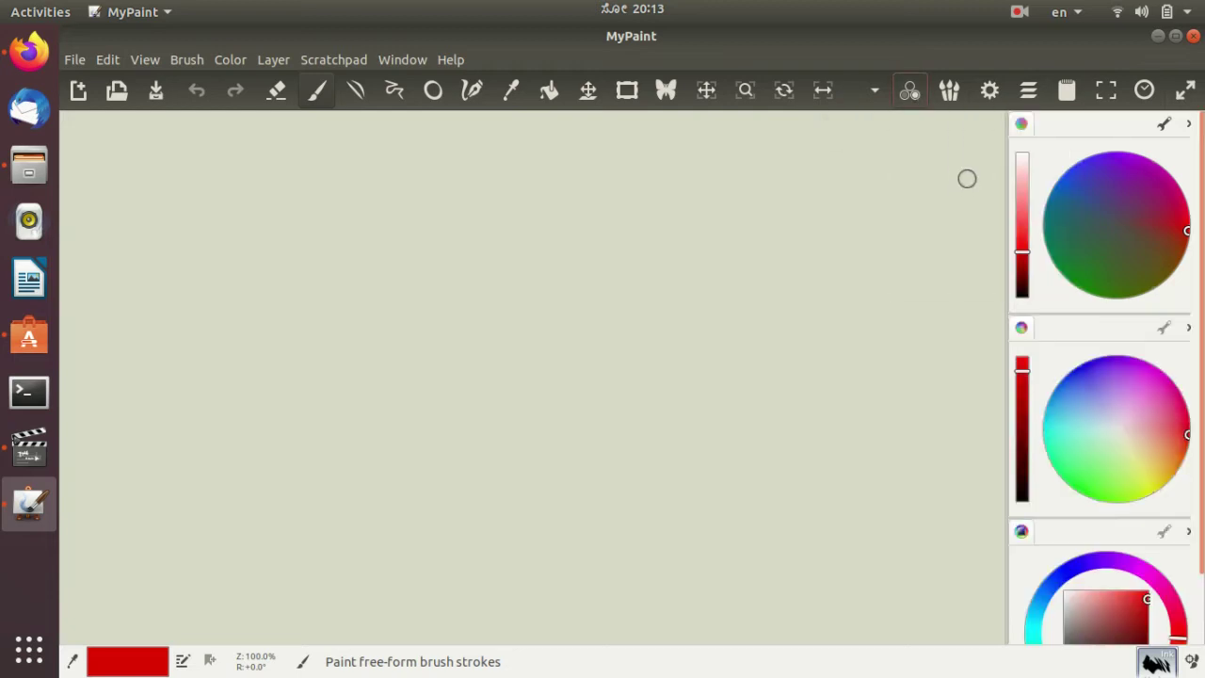
# Show the Liquid Wash picker and the Color Palette, sampling a muted red shade in Liquid Wash.
pyautogui.click(918, 93)
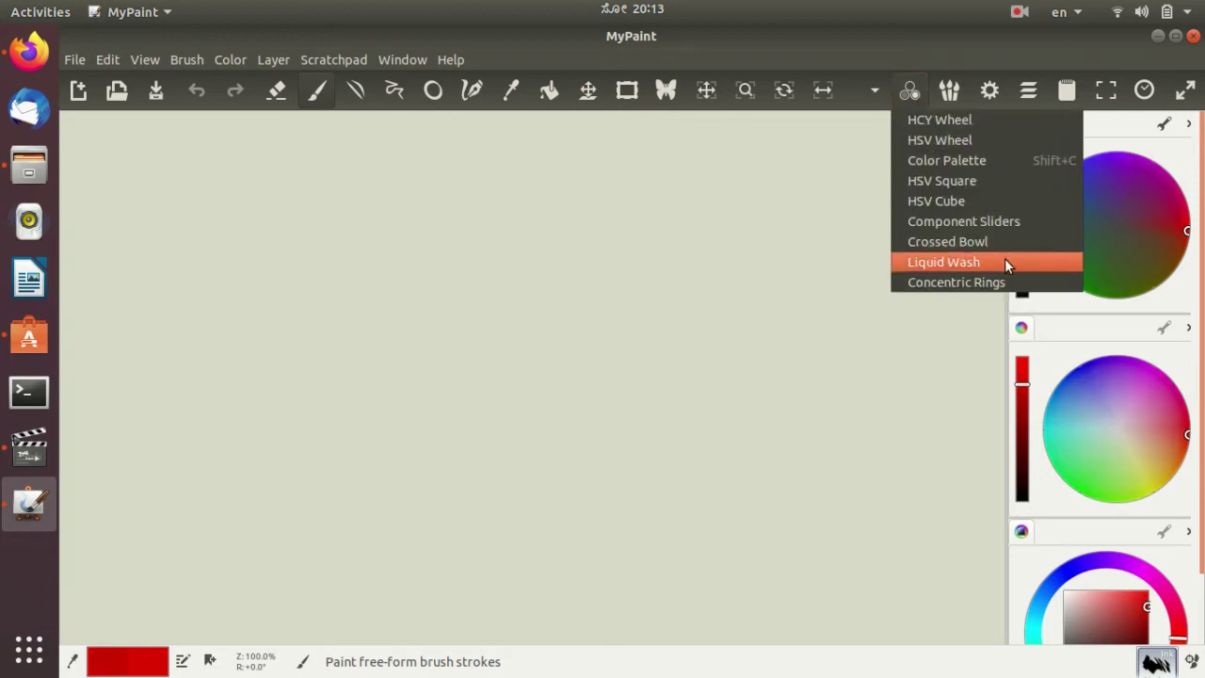
pyautogui.click(1000, 261)
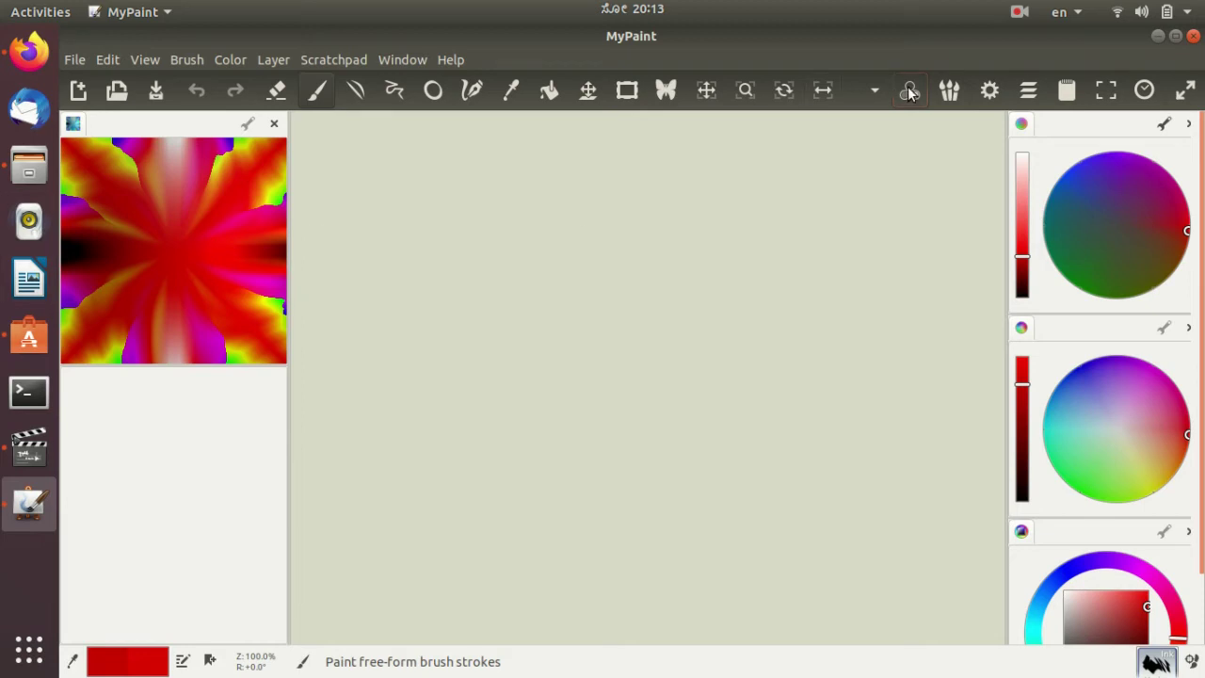
pyautogui.click(175, 236)
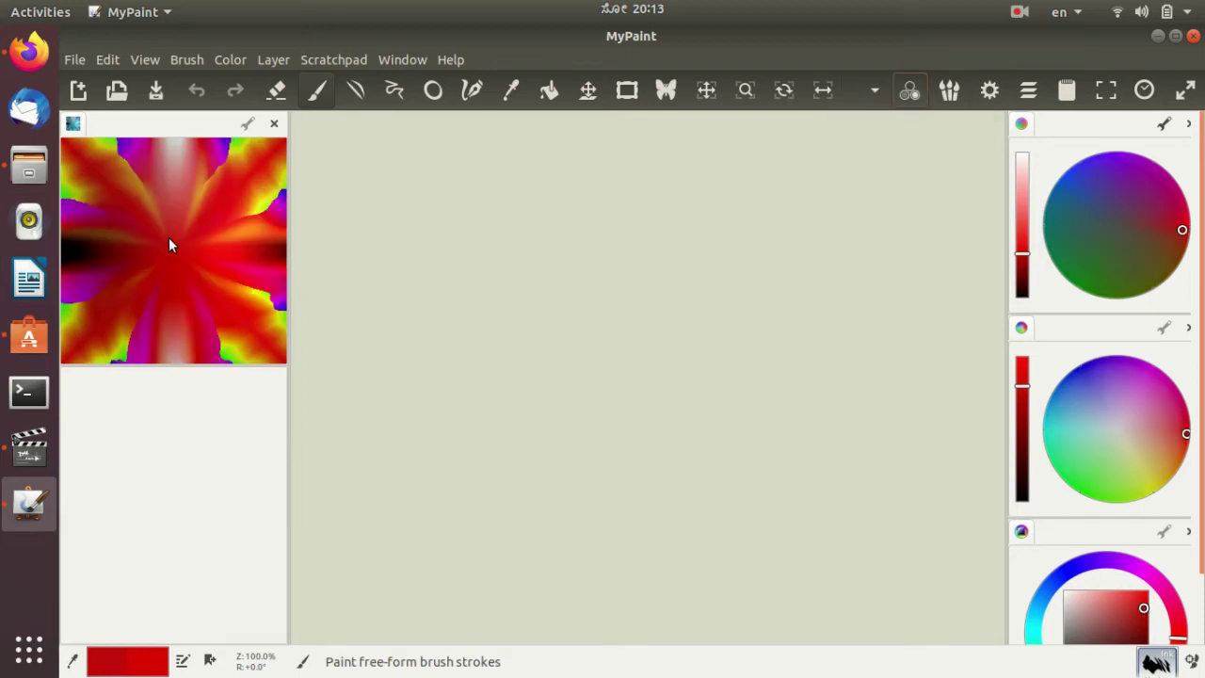
pyautogui.click(170, 238)
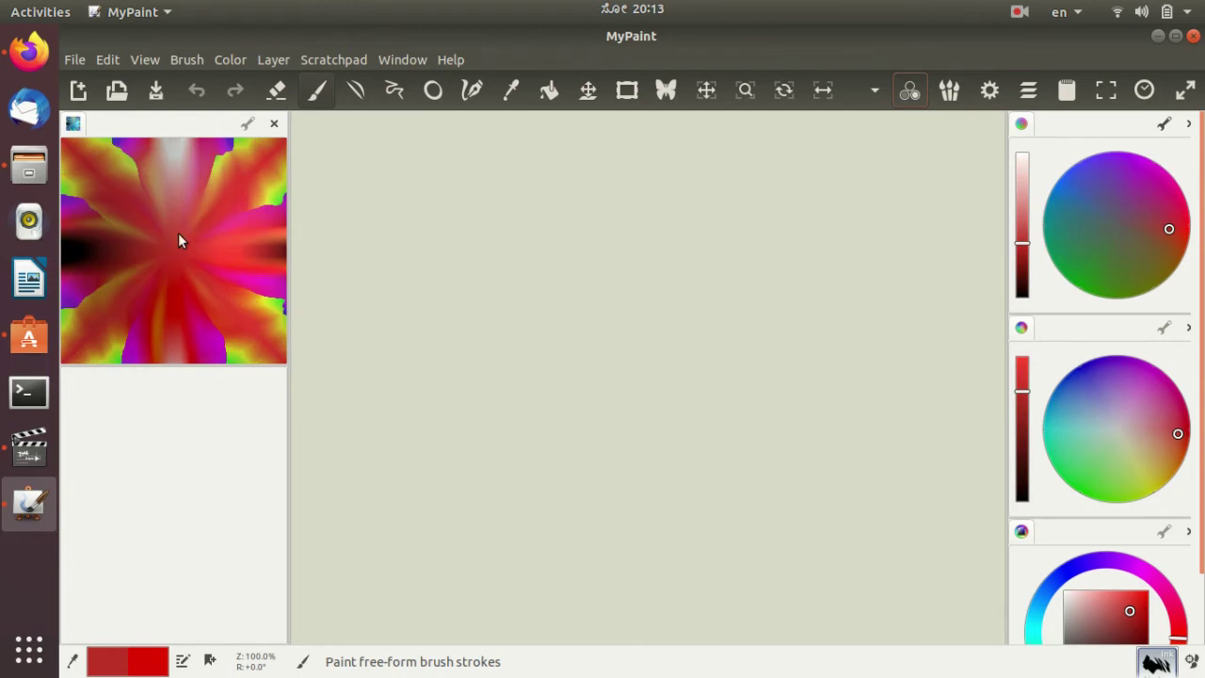
pyautogui.click(909, 91)
pyautogui.click(946, 162)
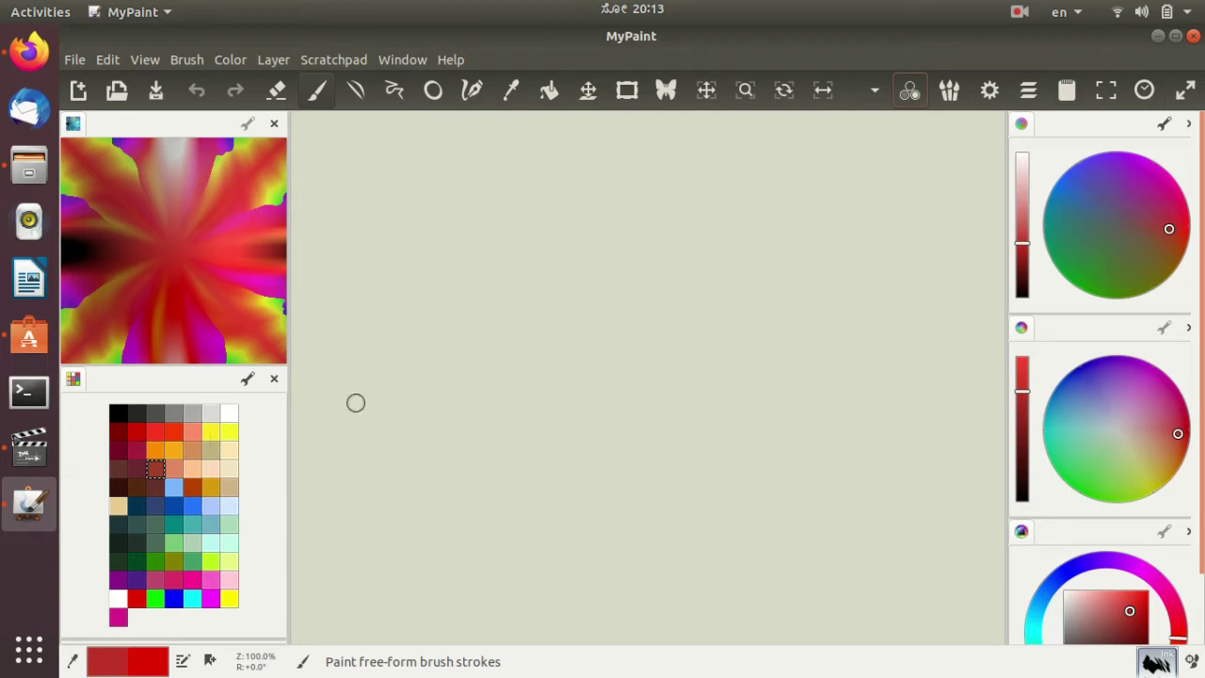
# Close all the open color pickers, including Liquid Wash, both wheels, HSV Square and the Color Palette.
pyautogui.click(279, 126)
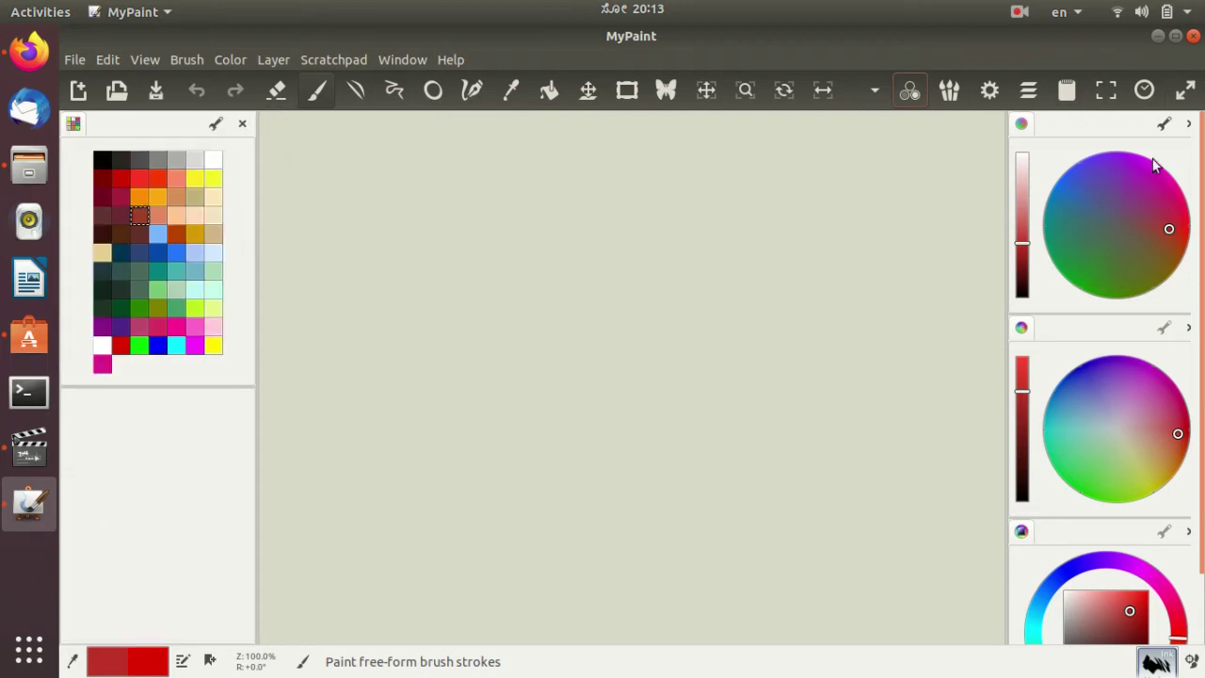
pyautogui.click(1189, 124)
pyautogui.click(1189, 124)
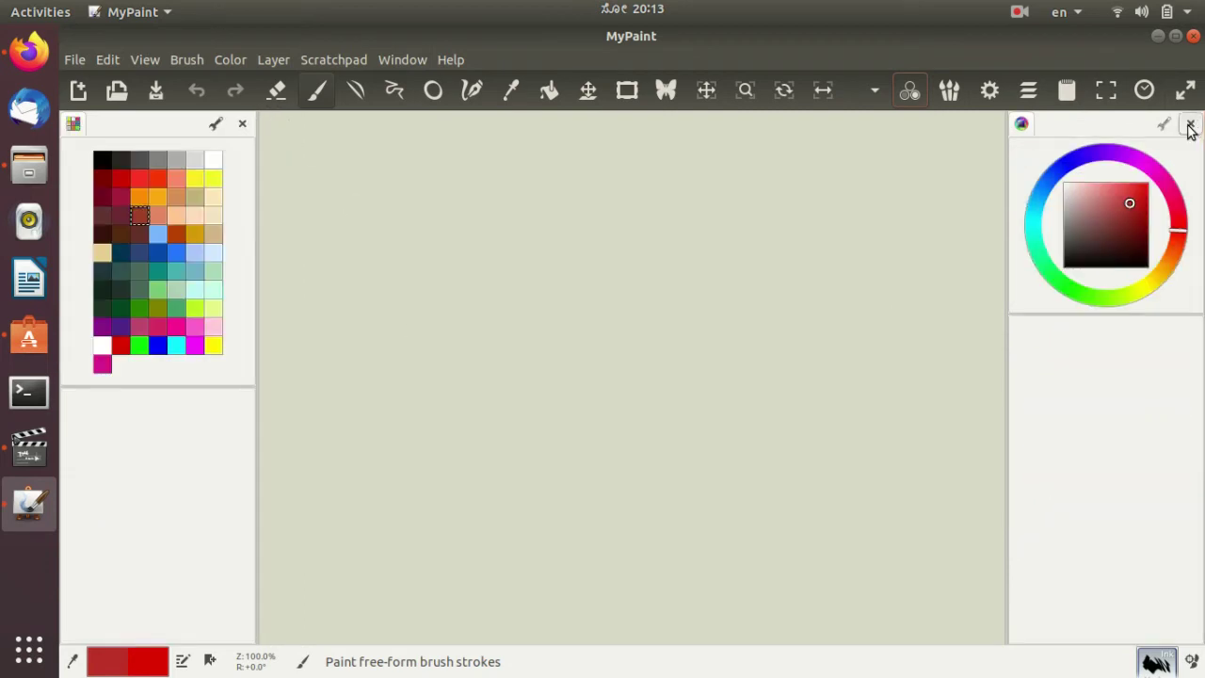
pyautogui.click(1189, 124)
pyautogui.click(241, 124)
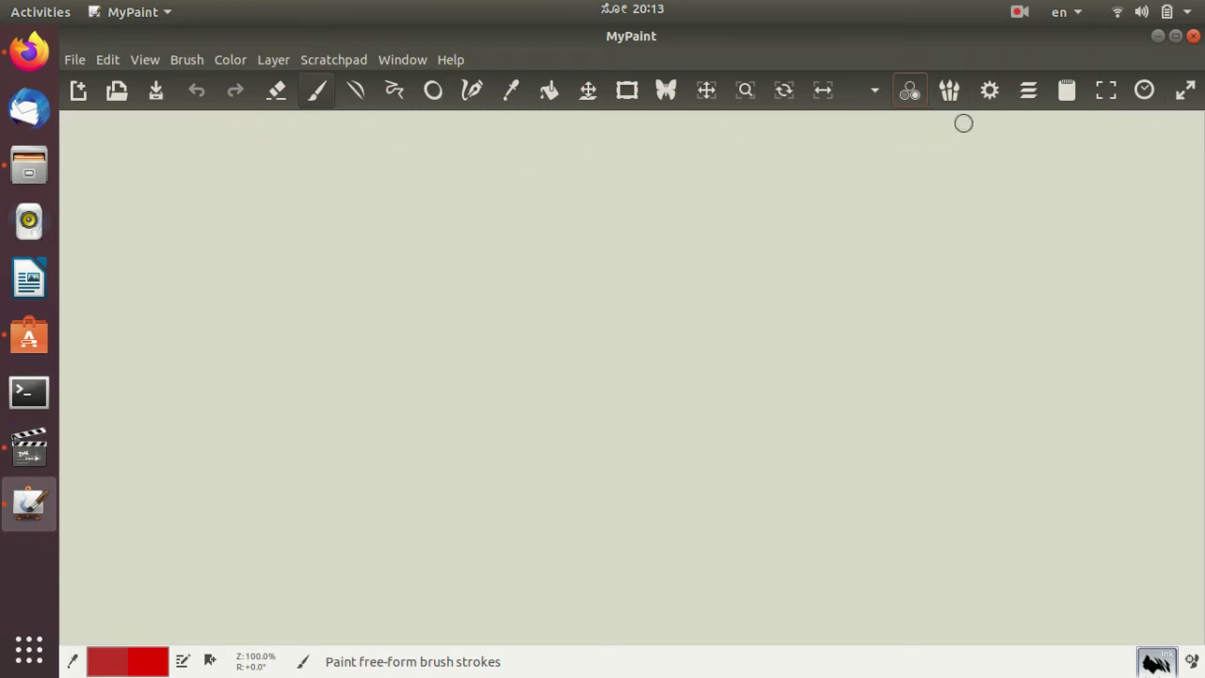
# Show the Color Palette and paint a wavy black stroke with the Set#1 Marker brush across the upper part of the canvas.
pyautogui.click(897, 88)
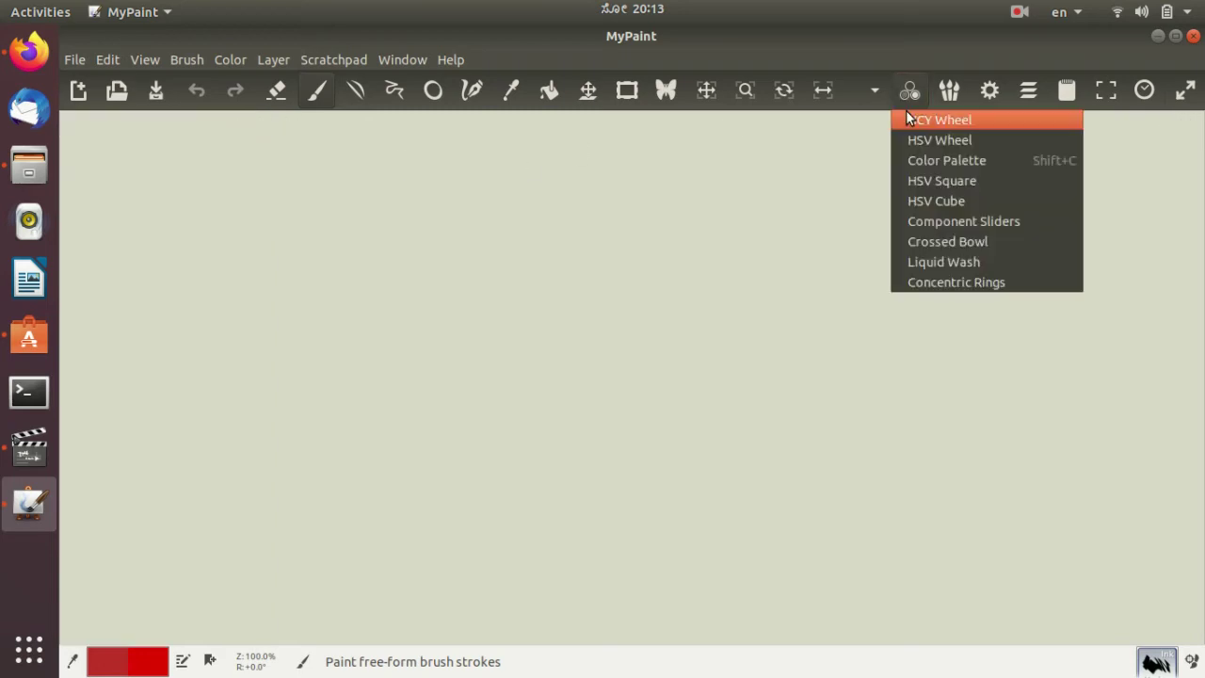
pyautogui.click(947, 160)
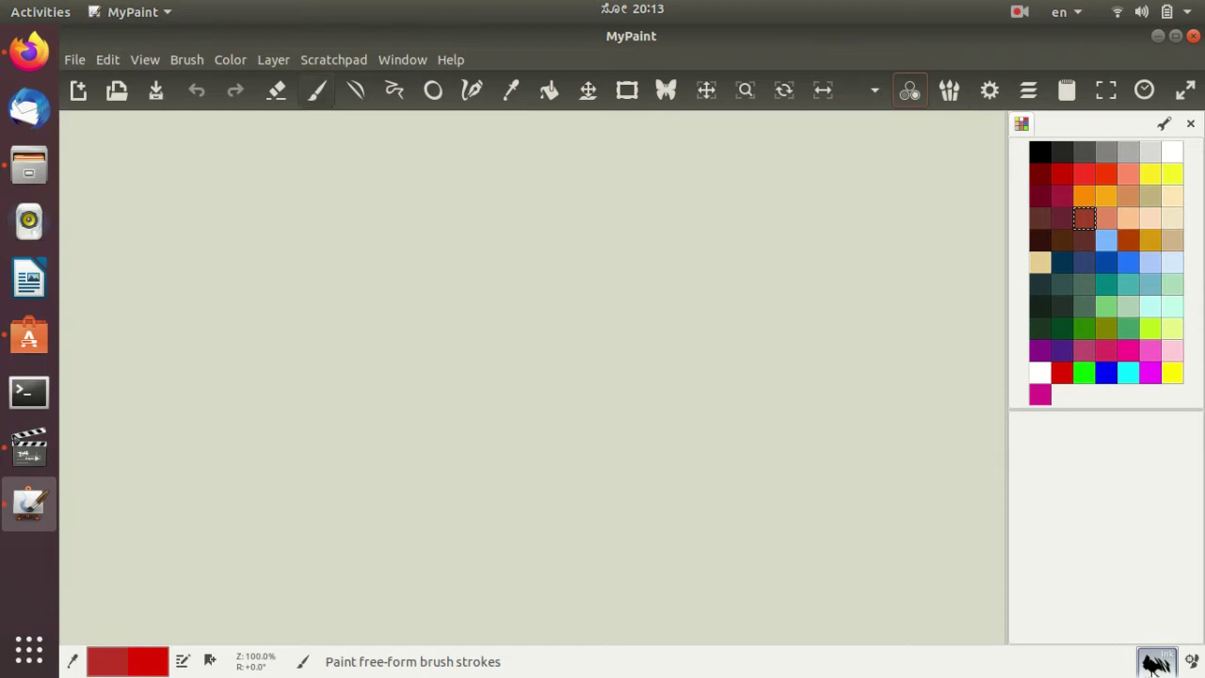
pyautogui.click(1155, 663)
pyautogui.click(1036, 538)
pyautogui.click(1040, 153)
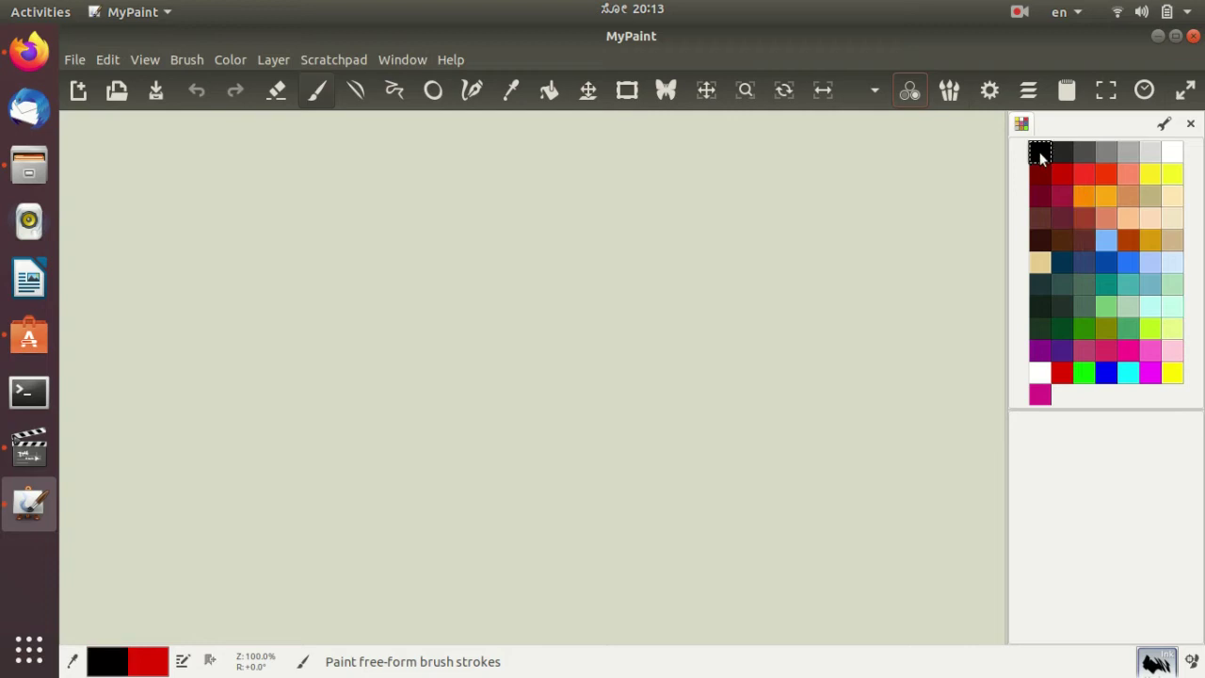
pyautogui.moveTo(182, 248)
pyautogui.mouseDown()
pyautogui.moveTo(193, 297)
pyautogui.moveTo(215, 308)
pyautogui.moveTo(241, 300)
pyautogui.moveTo(285, 251)
pyautogui.moveTo(309, 253)
pyautogui.moveTo(366, 304)
pyautogui.moveTo(408, 296)
pyautogui.moveTo(473, 257)
pyautogui.moveTo(557, 291)
pyautogui.moveTo(632, 249)
pyautogui.mouseUp()
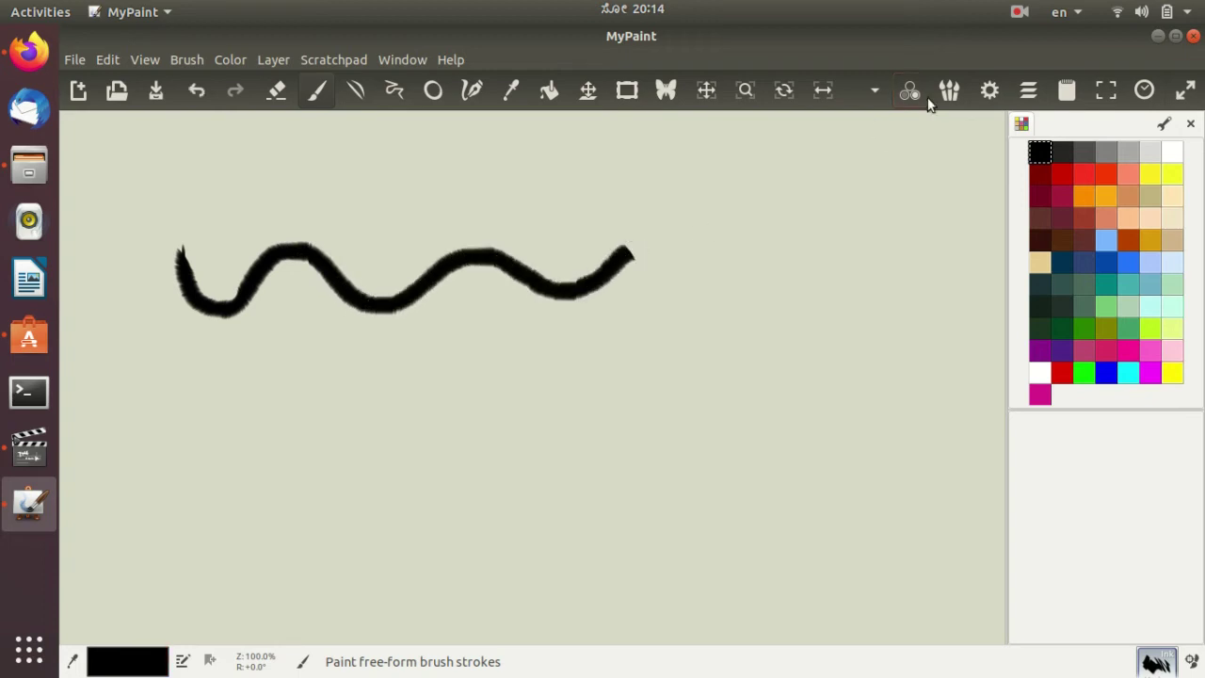
# Show the freehand drawing options, enlarge the brush and paint a thick winding black stroke plus a short one beside it.
pyautogui.click(991, 93)
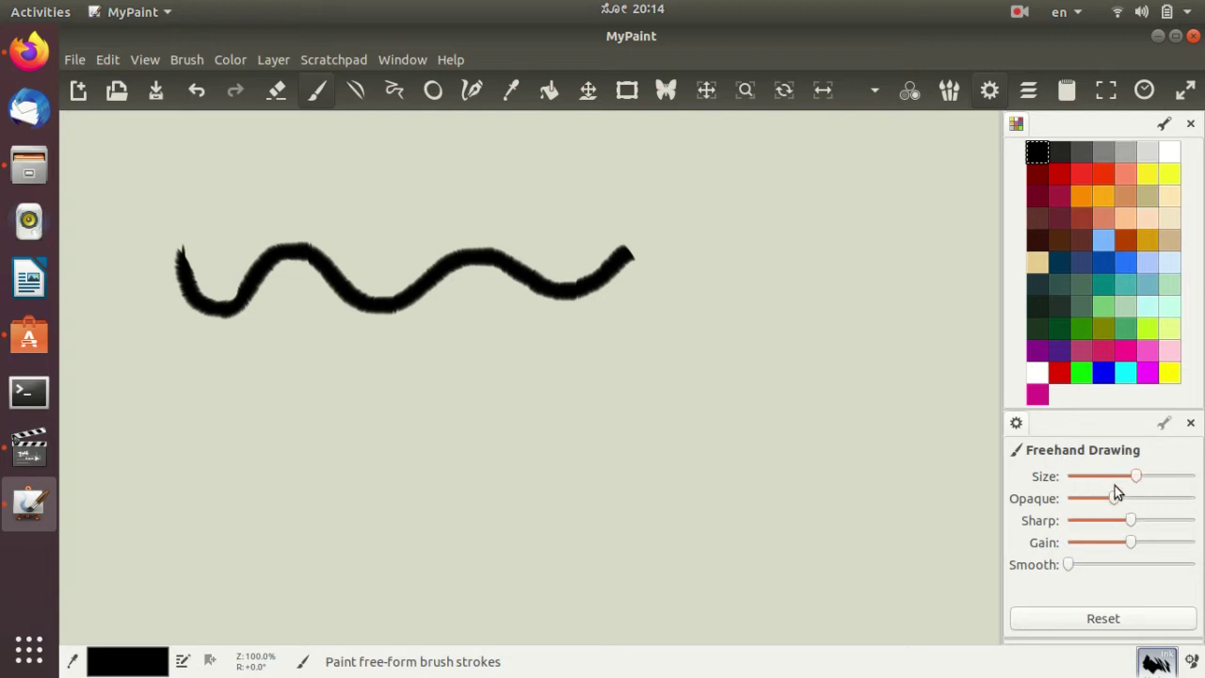
pyautogui.moveTo(595, 497)
pyautogui.mouseDown()
pyautogui.moveTo(417, 398)
pyautogui.moveTo(721, 368)
pyautogui.moveTo(760, 272)
pyautogui.moveTo(893, 320)
pyautogui.moveTo(903, 449)
pyautogui.mouseUp()
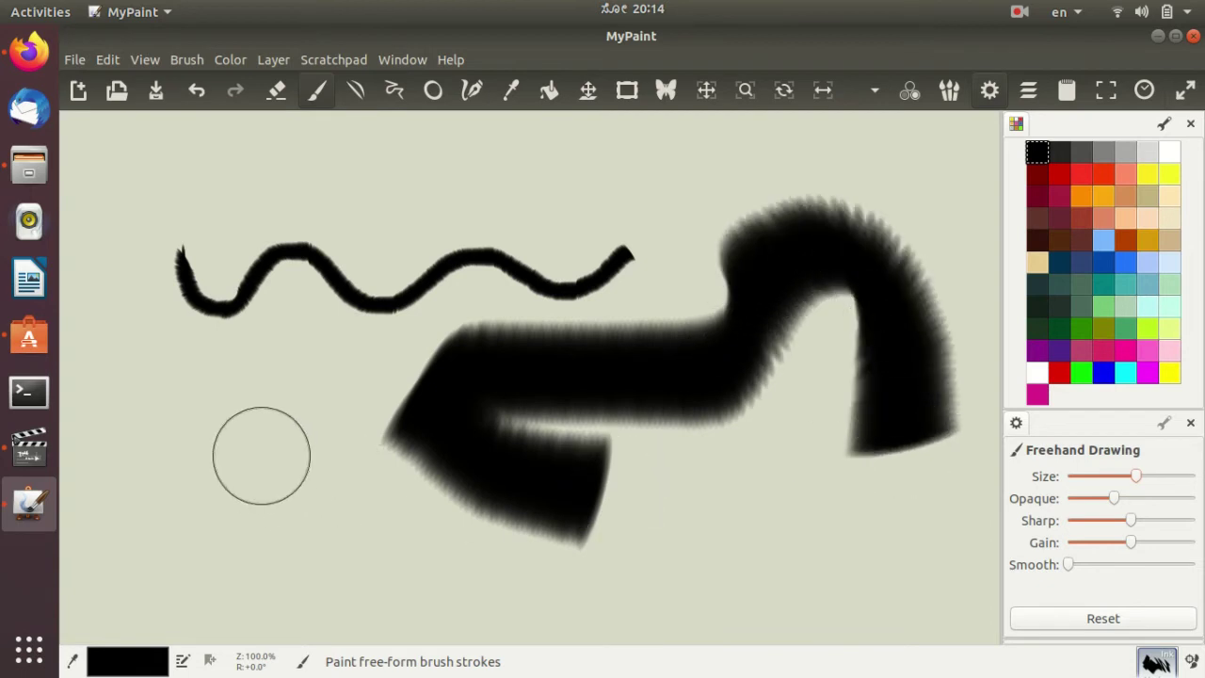
pyautogui.moveTo(261, 456); pyautogui.dragTo(248, 404)
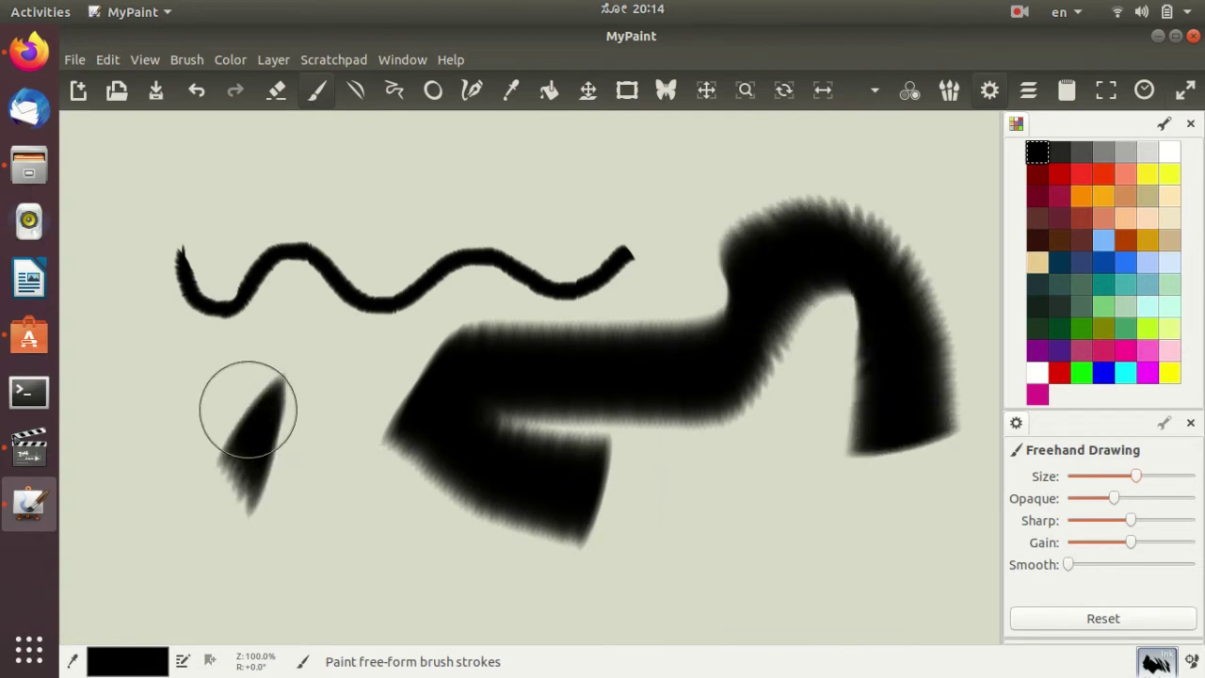
# Reduce the brush size, raise opacity and smoothing, and paint a thin smooth wavy black stroke along the lower canvas.
pyautogui.click(1101, 477)
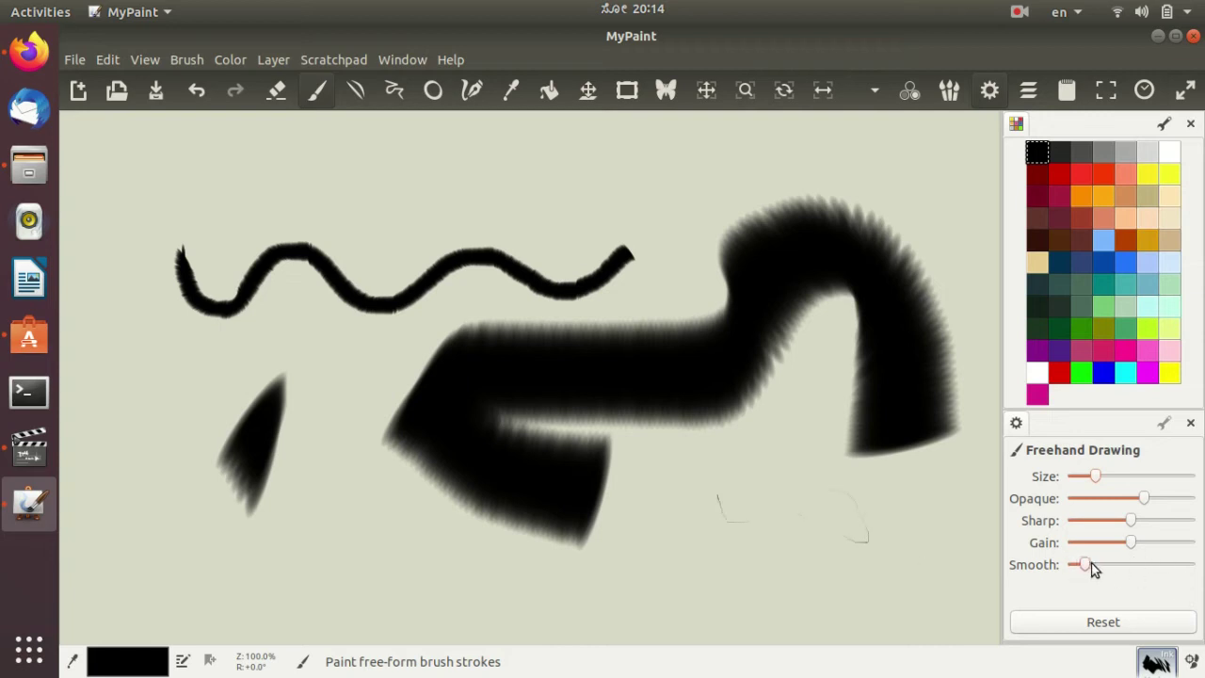
pyautogui.moveTo(1091, 568); pyautogui.dragTo(1141, 575)
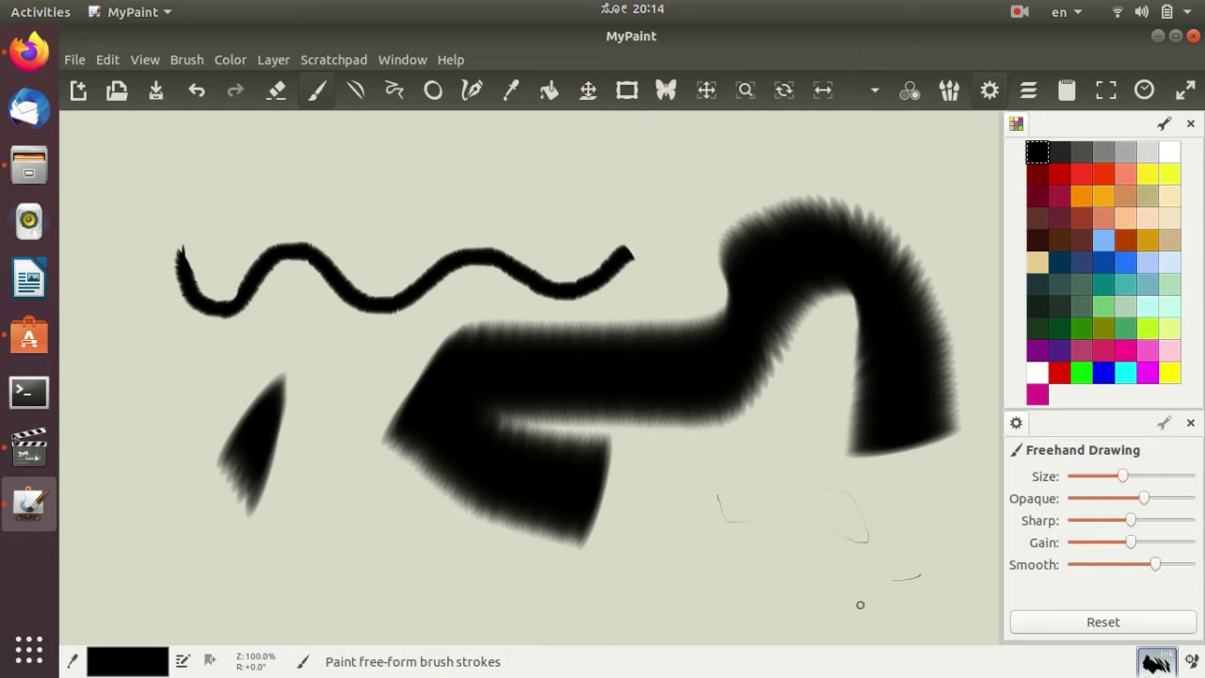
pyautogui.moveTo(860, 604)
pyautogui.mouseDown()
pyautogui.moveTo(780, 573)
pyautogui.moveTo(761, 537)
pyautogui.moveTo(717, 530)
pyautogui.moveTo(690, 571)
pyautogui.moveTo(638, 598)
pyautogui.moveTo(545, 572)
pyautogui.moveTo(456, 603)
pyautogui.moveTo(402, 538)
pyautogui.moveTo(370, 534)
pyautogui.moveTo(276, 581)
pyautogui.moveTo(220, 573)
pyautogui.moveTo(198, 518)
pyautogui.mouseUp()
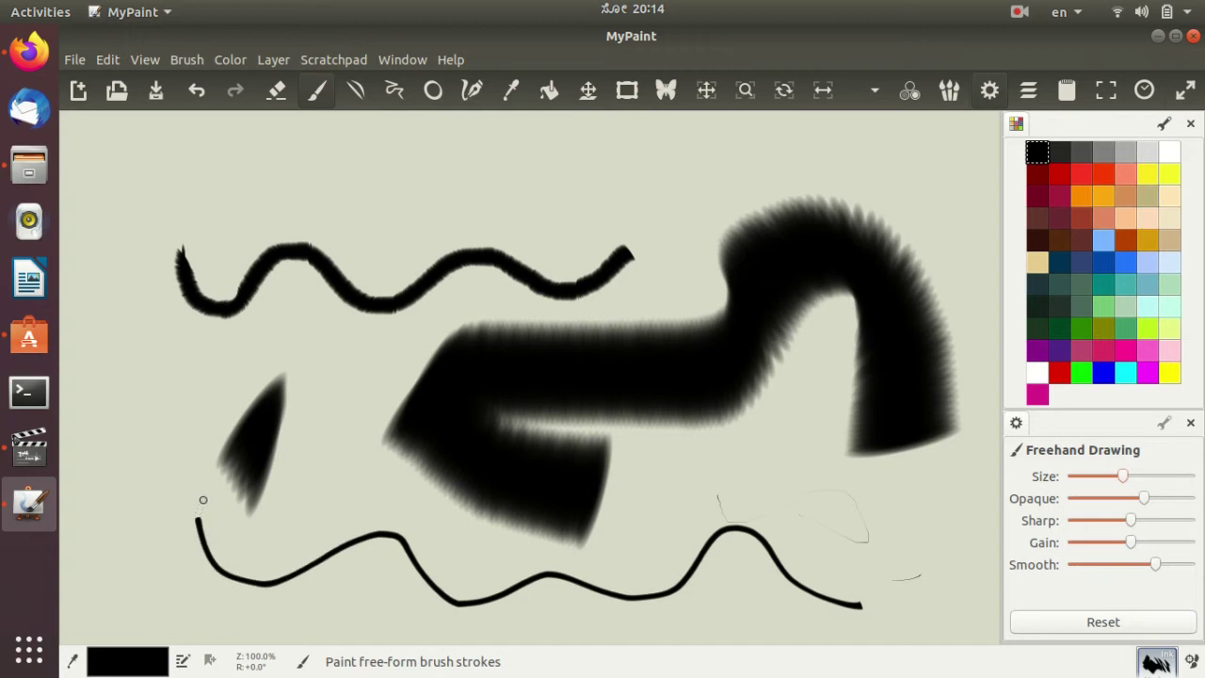
# Draw two straight dark red lines above the black strokes with the Lines and Curves tool.
pyautogui.click(358, 91)
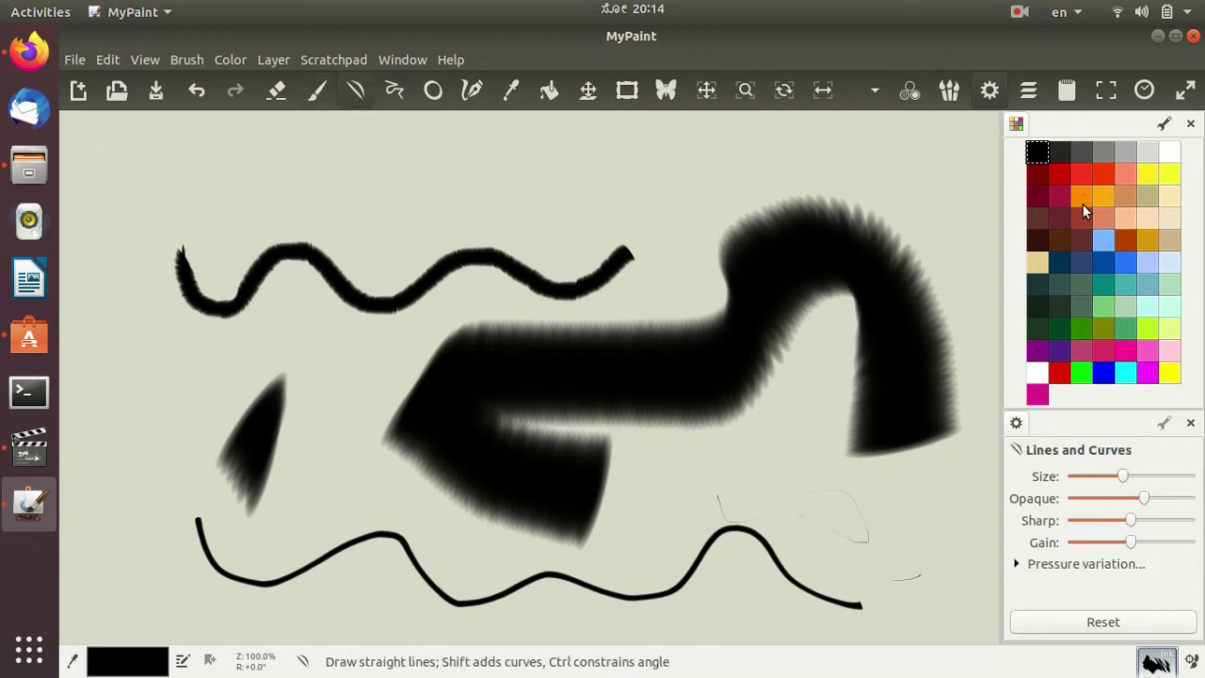
pyautogui.click(1066, 173)
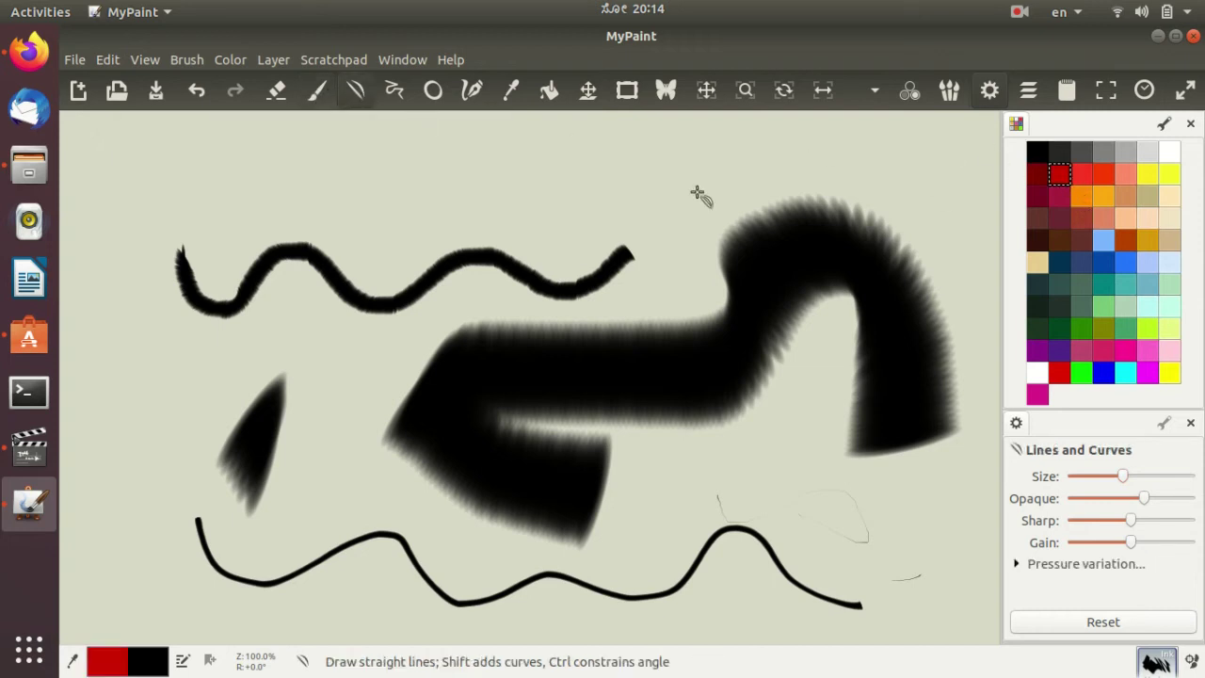
pyautogui.moveTo(309, 177)
pyautogui.mouseDown()
pyautogui.moveTo(437, 192)
pyautogui.moveTo(544, 168)
pyautogui.moveTo(776, 170)
pyautogui.mouseUp()
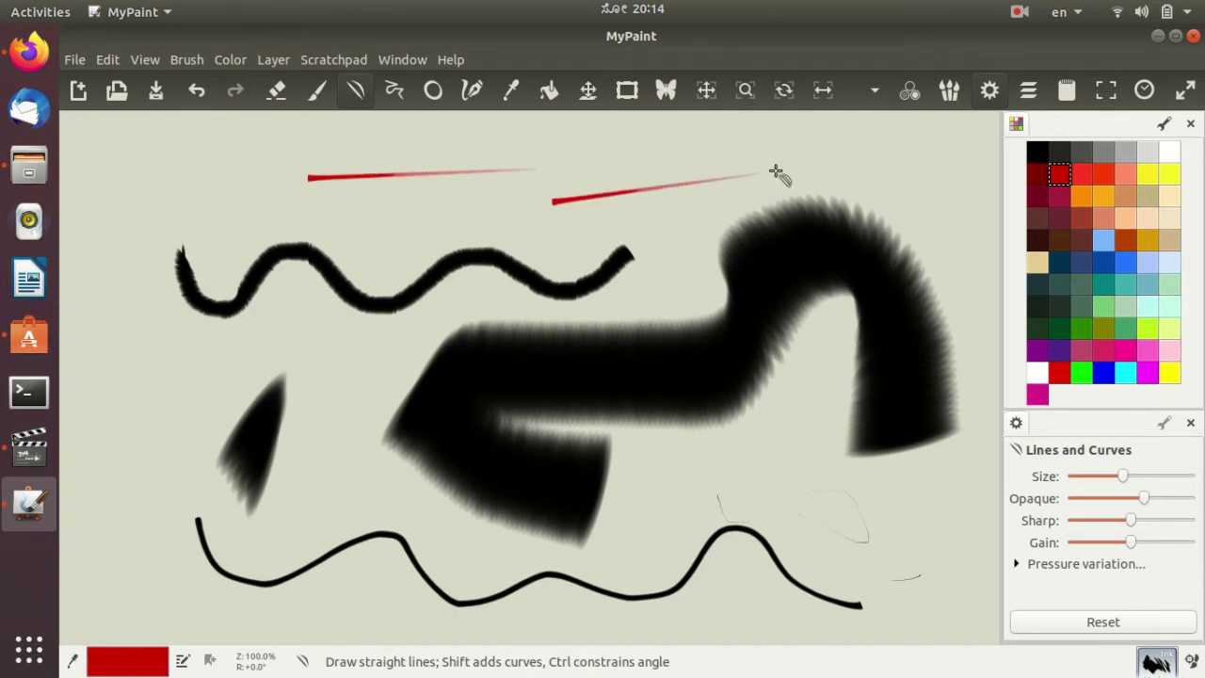
# Select the wet red paint brush from the Set#2 brushes and draw a wide straight line below the thick black stroke.
pyautogui.click(1156, 662)
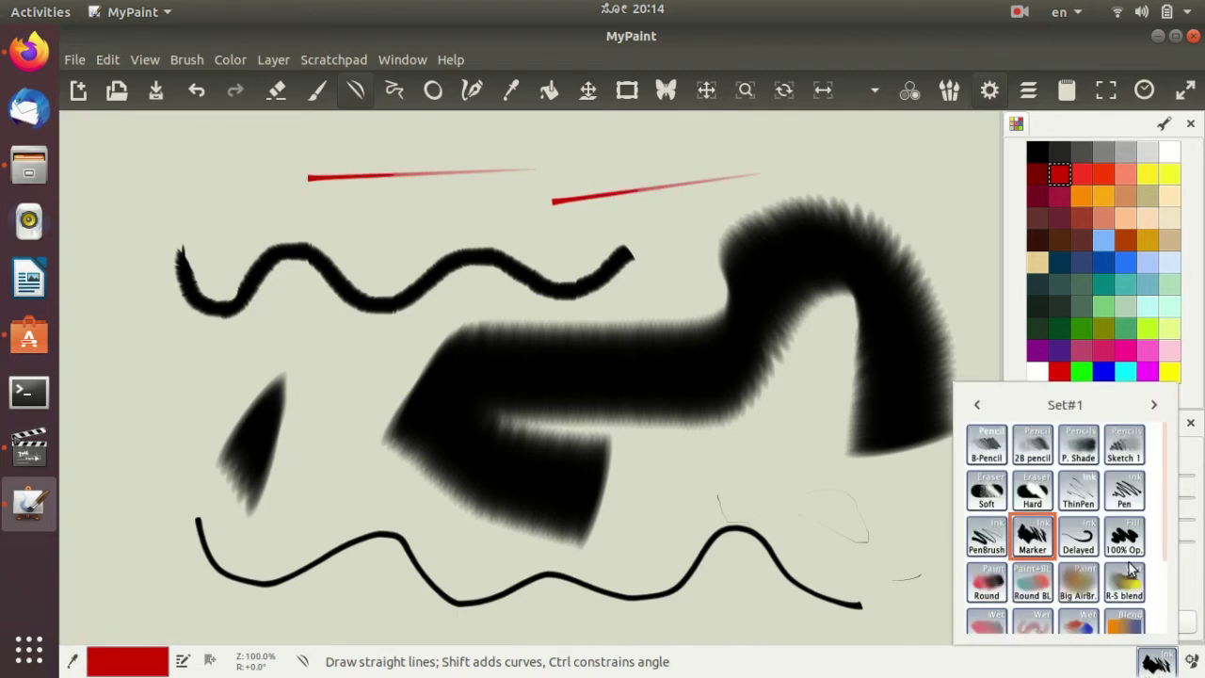
pyautogui.click(1153, 404)
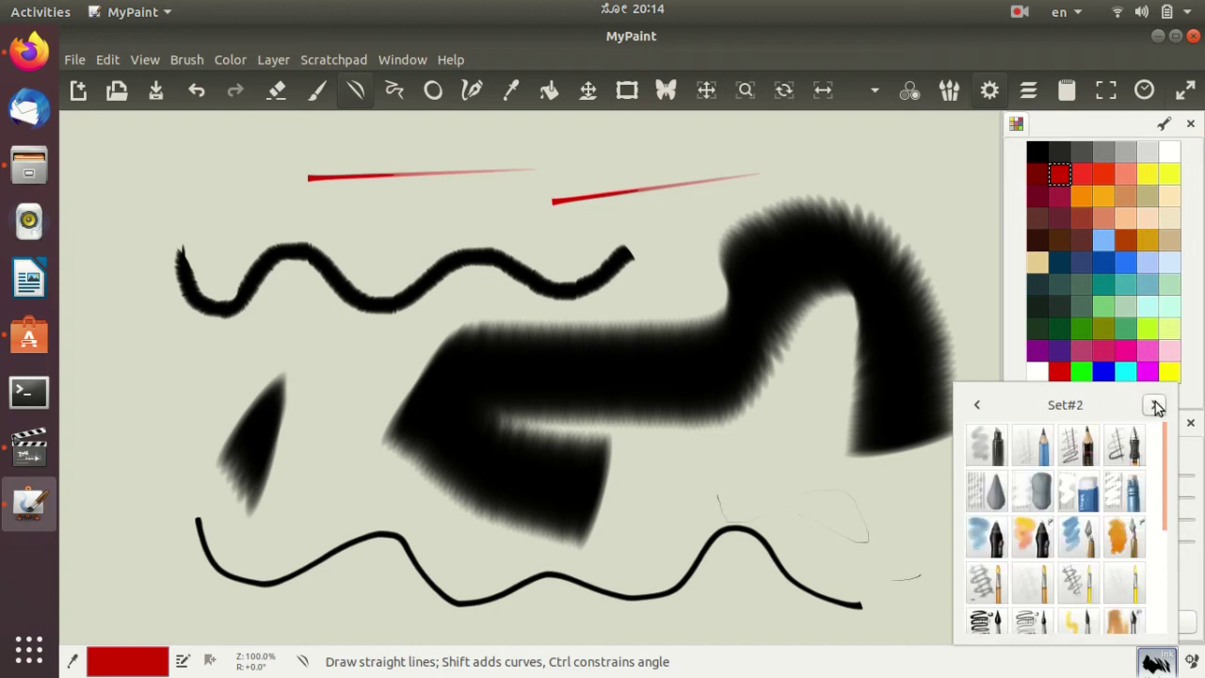
pyautogui.scroll(-3, 1088, 595)
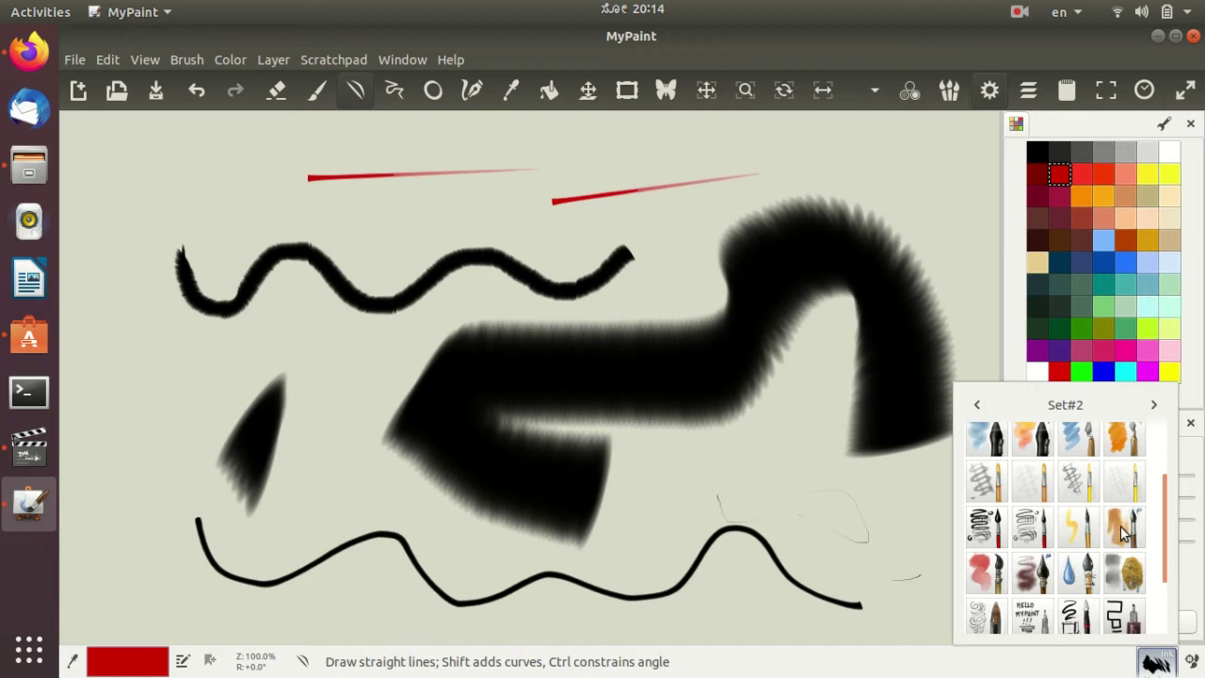
pyautogui.click(996, 576)
pyautogui.moveTo(920, 529)
pyautogui.mouseDown()
pyautogui.moveTo(869, 498)
pyautogui.moveTo(624, 471)
pyautogui.mouseUp()
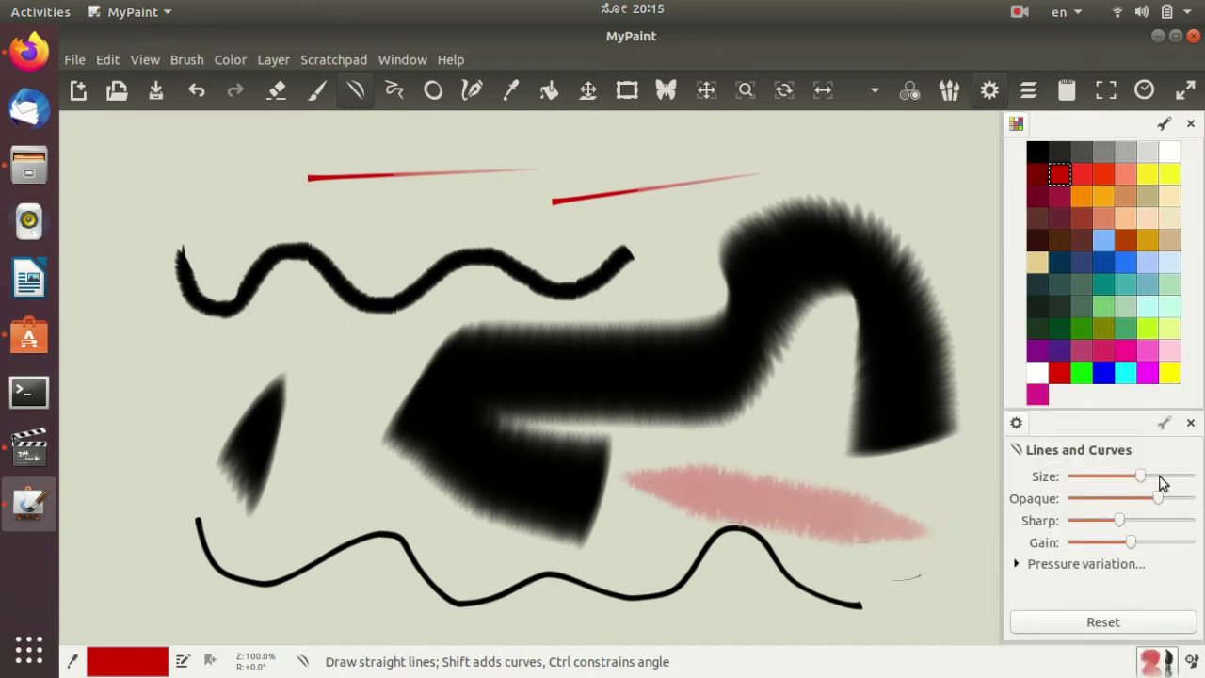
# Reduce the brush size and draw two thin straight lines, one above the wide pale red line and one near the canvas's upper-left corner.
pyautogui.moveTo(1141, 476); pyautogui.dragTo(1114, 477)
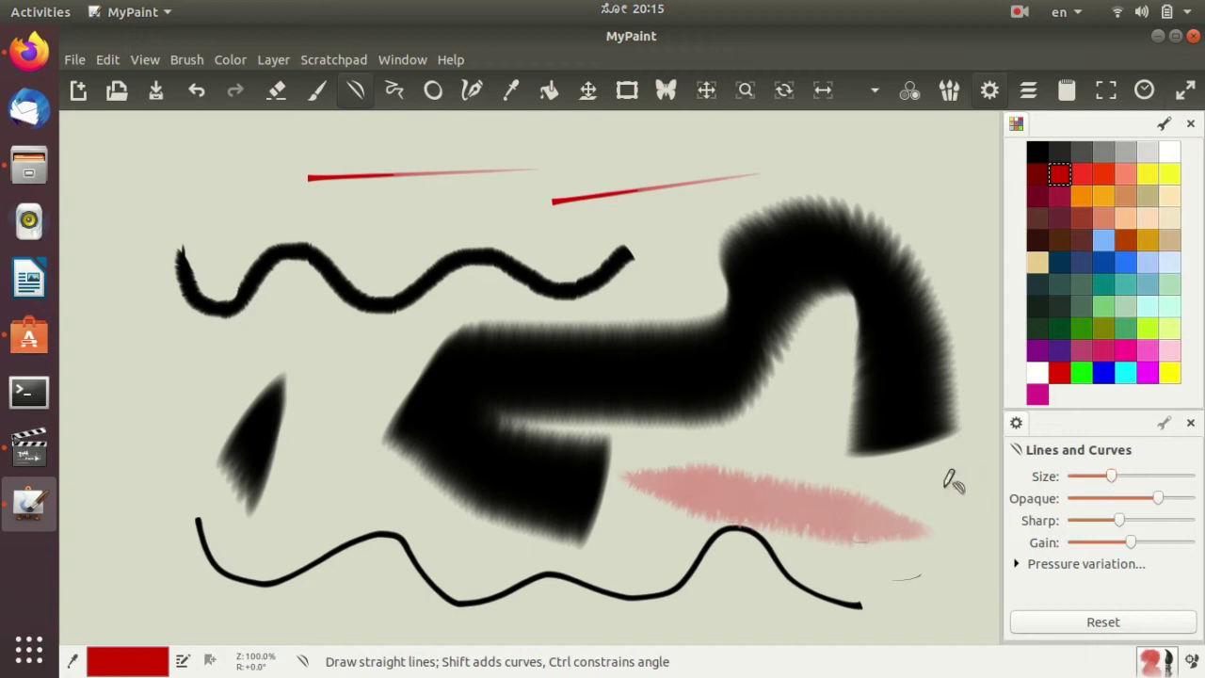
pyautogui.moveTo(955, 483); pyautogui.dragTo(781, 456)
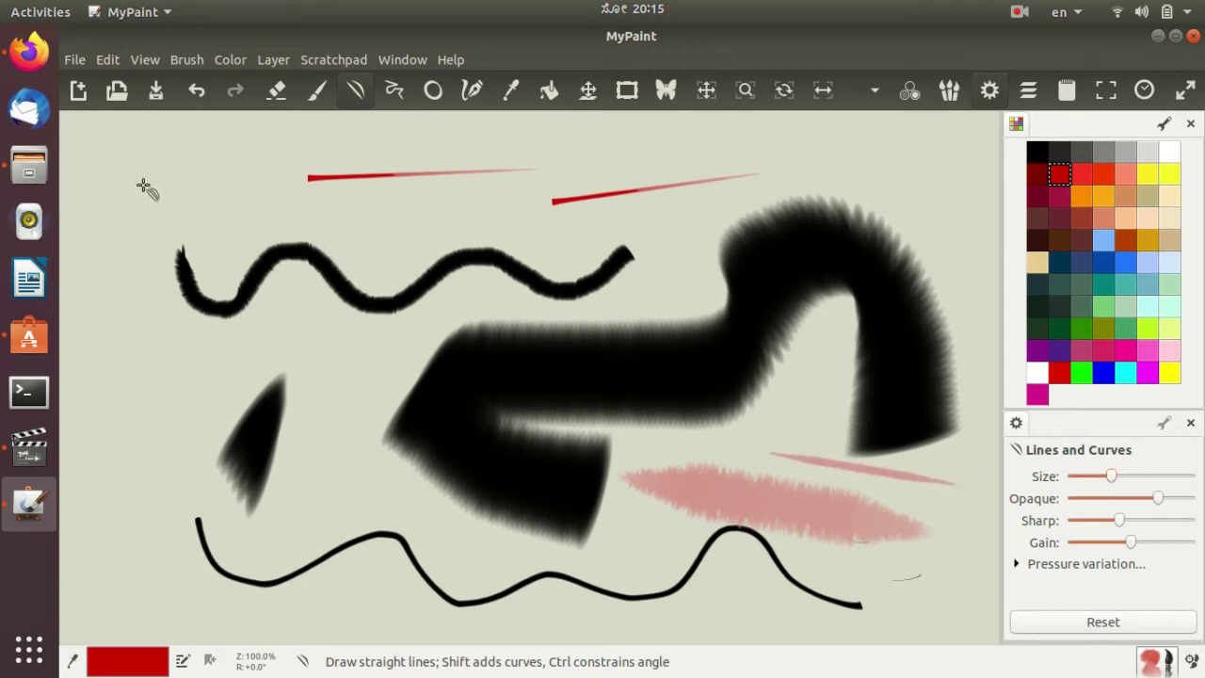
pyautogui.moveTo(143, 183); pyautogui.dragTo(301, 150)
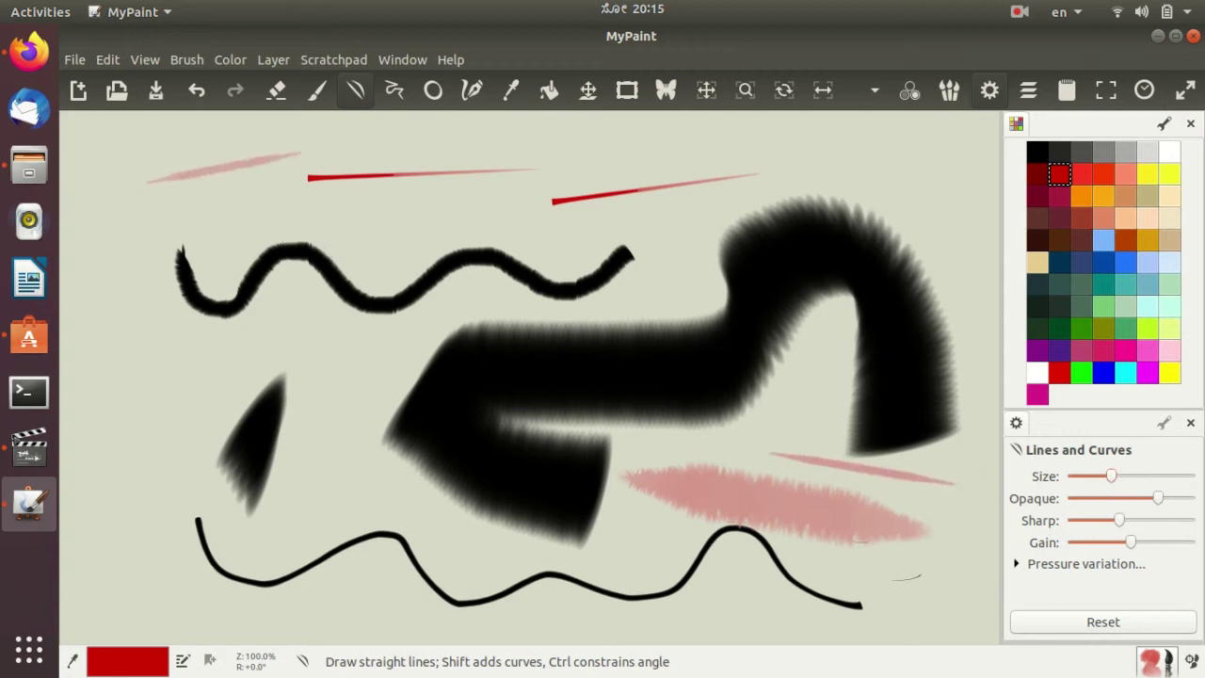
# Select the grey kneaded eraser brush from Set#2 and try the Connected Lines, Ellipses and Circles, and Inking tools over the existing strokes.
pyautogui.click(1154, 663)
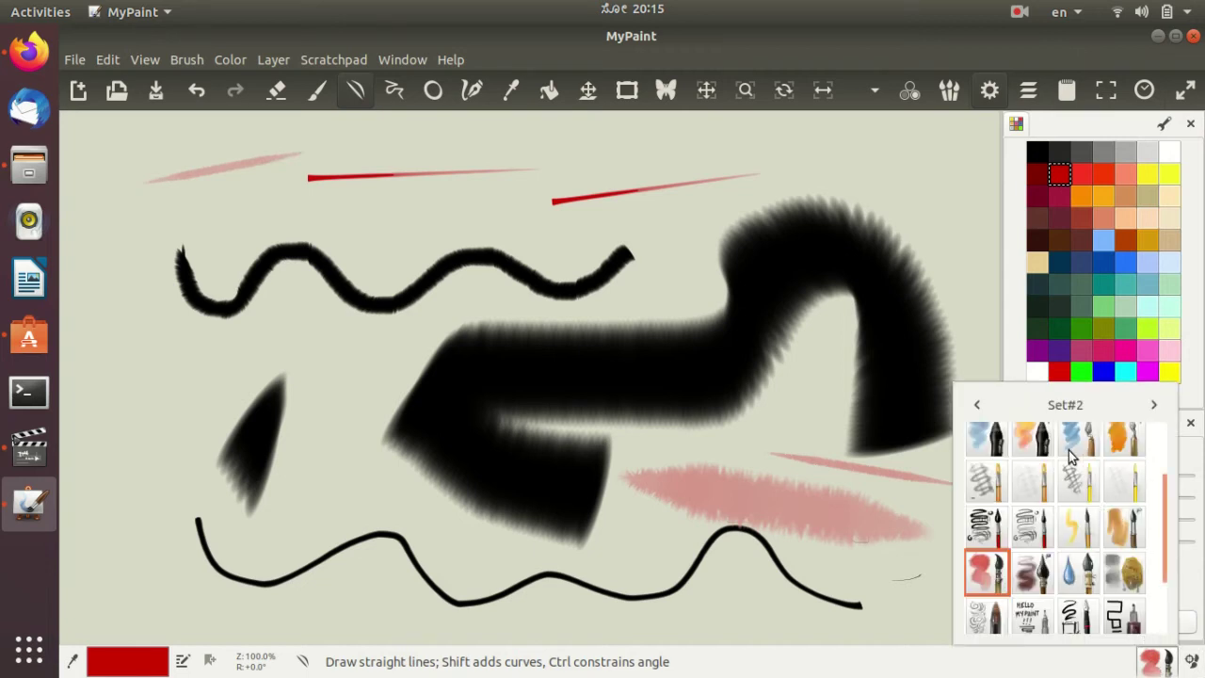
pyautogui.scroll(2, 1069, 461)
pyautogui.click(1039, 459)
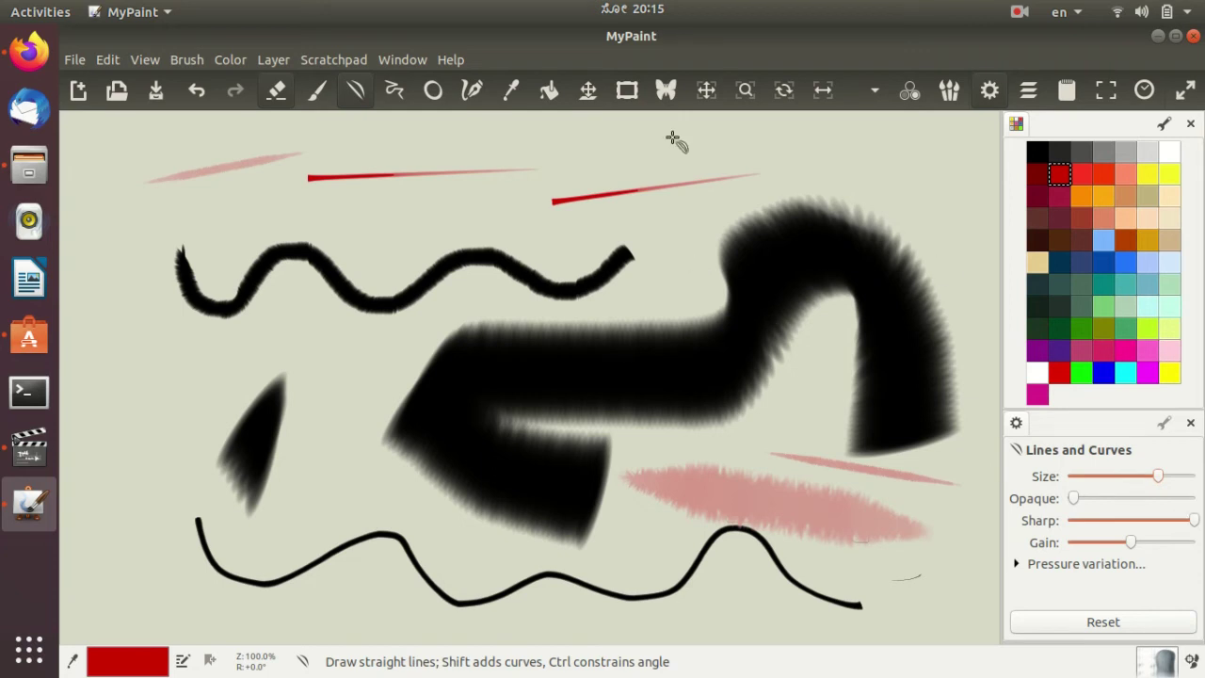
pyautogui.click(395, 92)
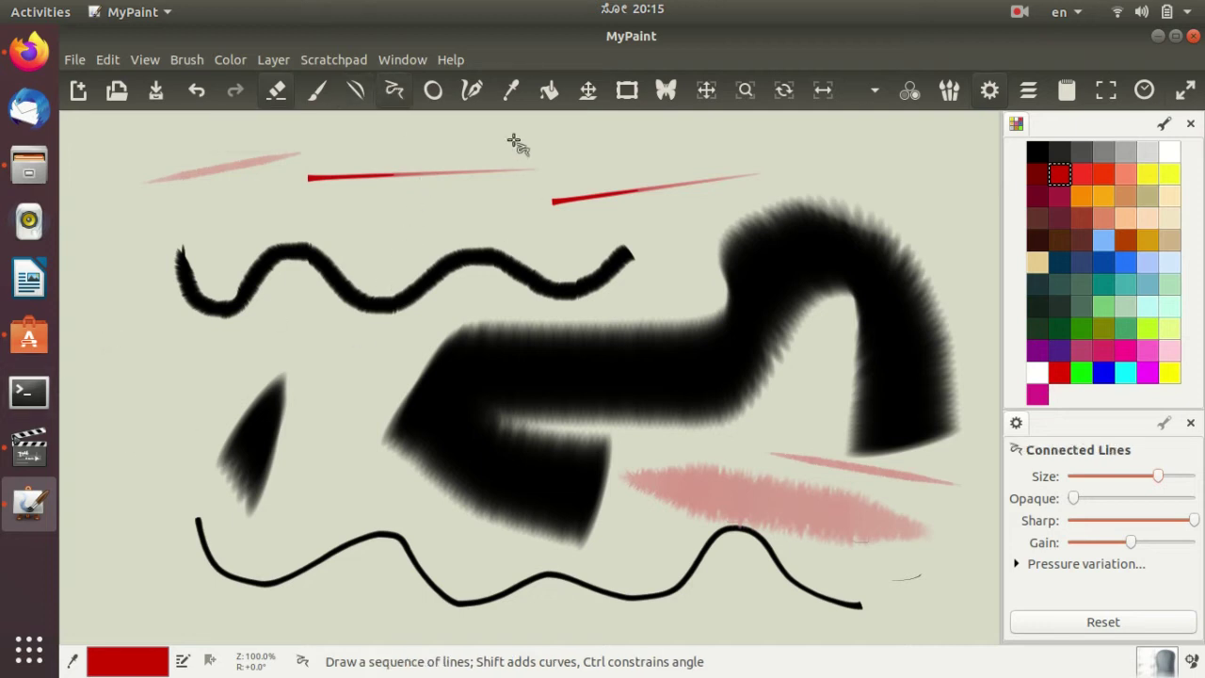
pyautogui.click(434, 91)
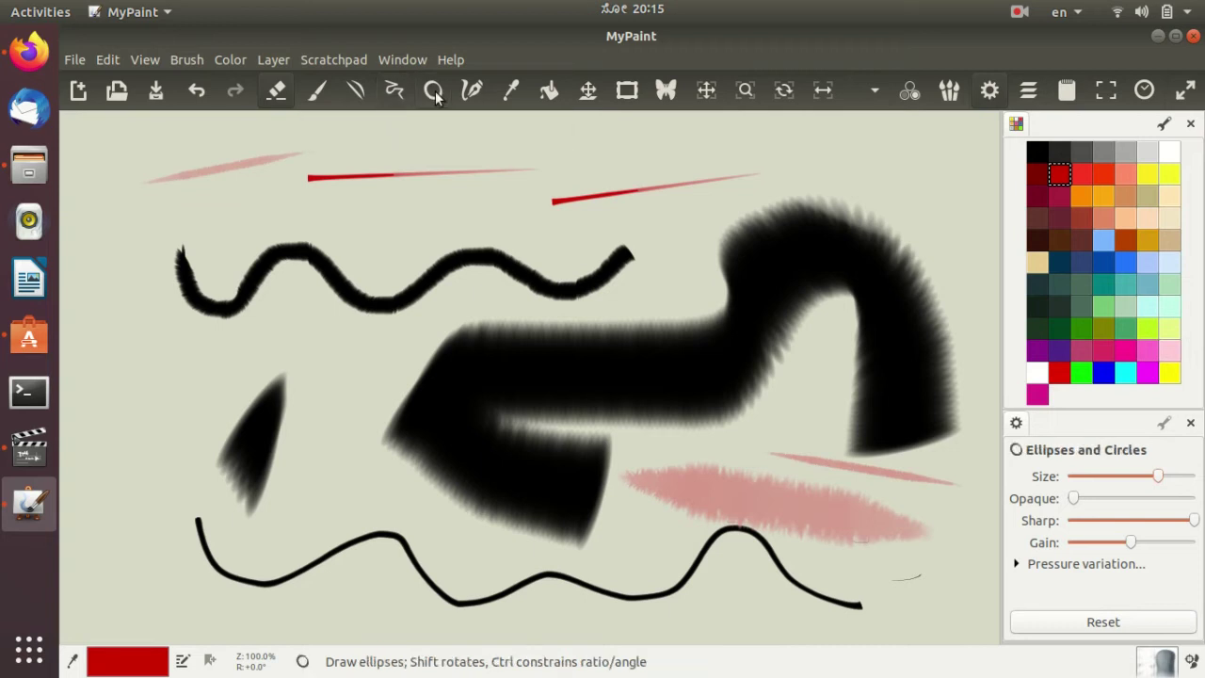
pyautogui.hotkey('ctrl', 'z')
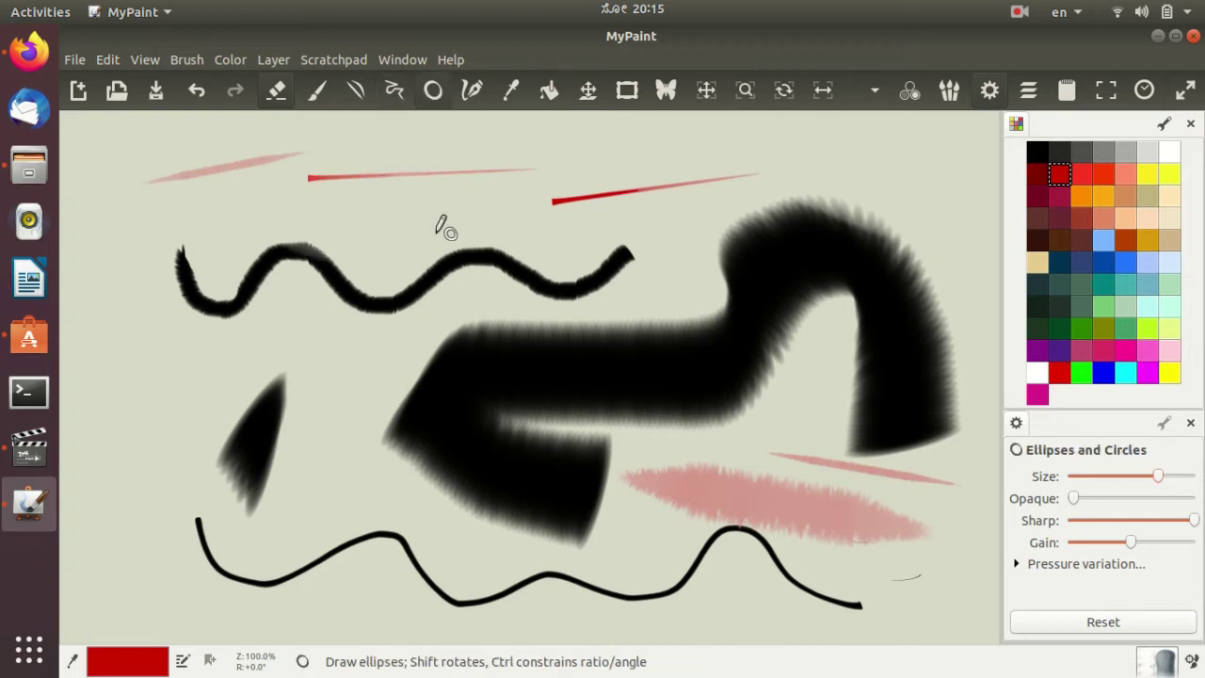
pyautogui.click(463, 91)
pyautogui.moveTo(395, 189)
pyautogui.mouseDown()
pyautogui.moveTo(409, 219)
pyautogui.moveTo(462, 217)
pyautogui.moveTo(585, 171)
pyautogui.moveTo(716, 202)
pyautogui.moveTo(748, 181)
pyautogui.mouseUp()
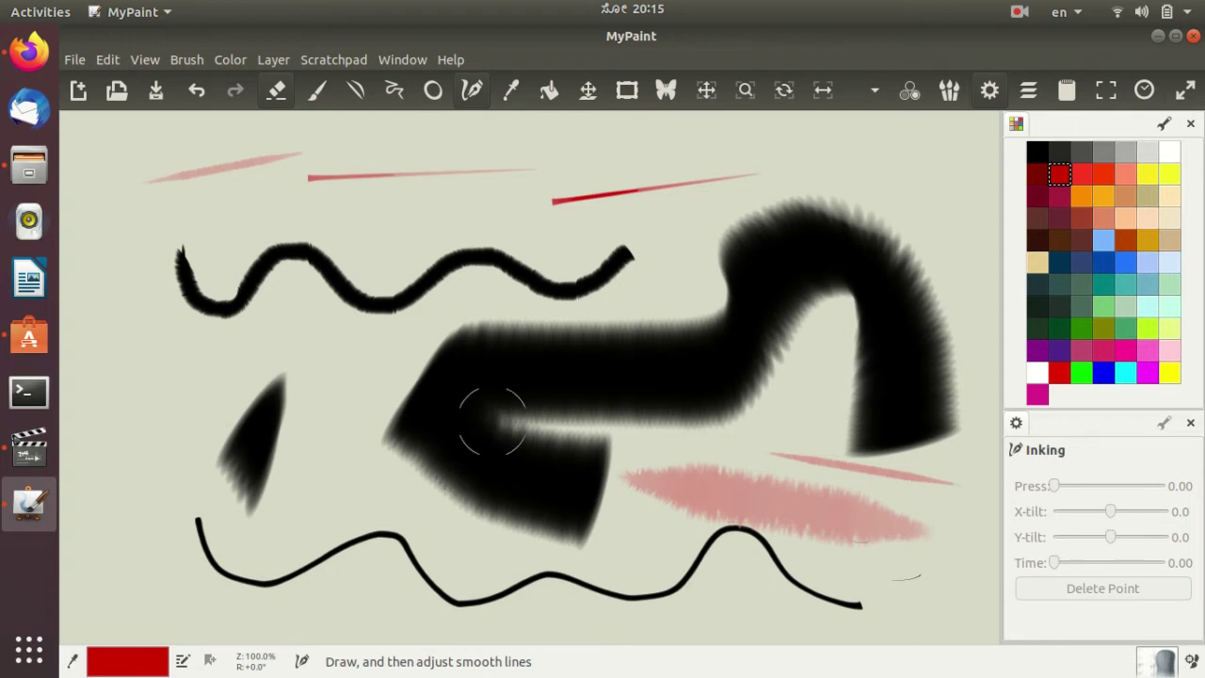
pyautogui.click(1159, 663)
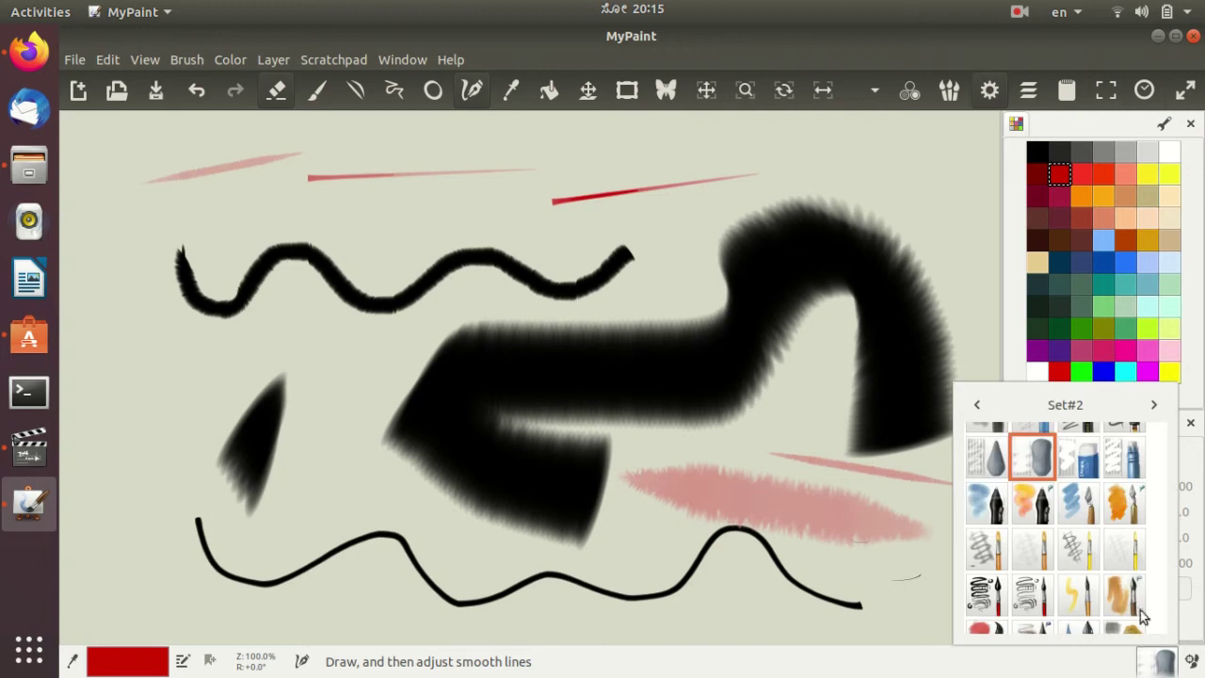
pyautogui.scroll(-2, 1134, 556)
pyautogui.scroll(2, 1130, 537)
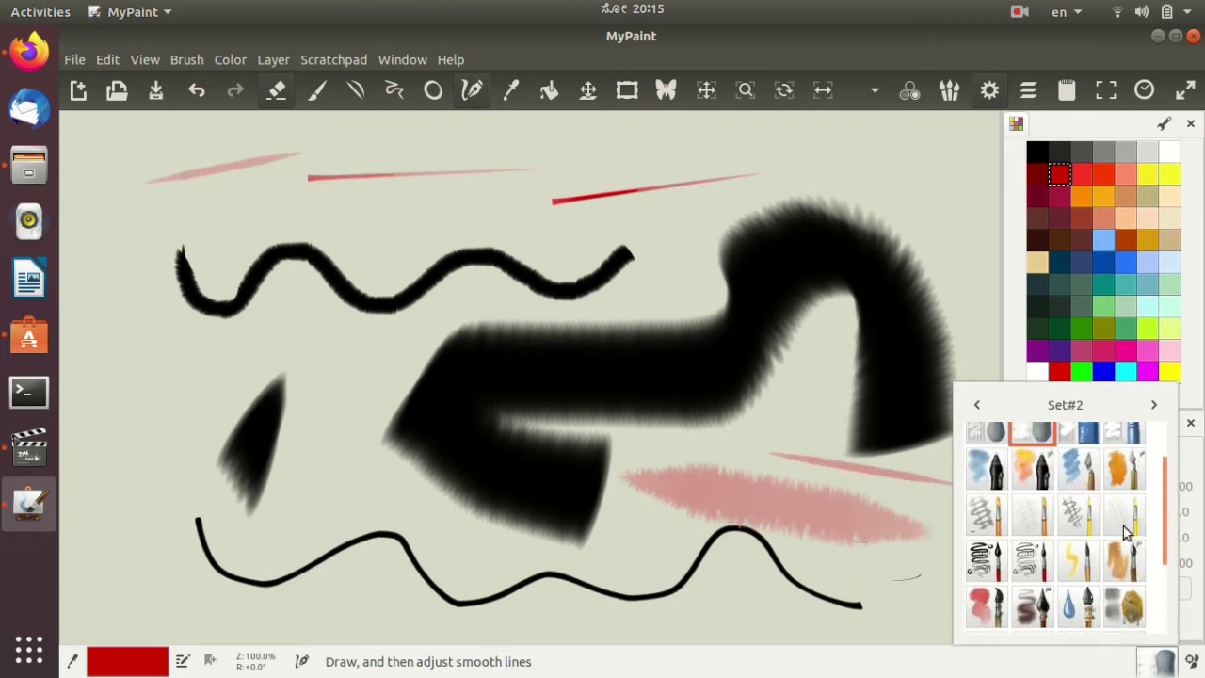
pyautogui.scroll(1, 1122, 518)
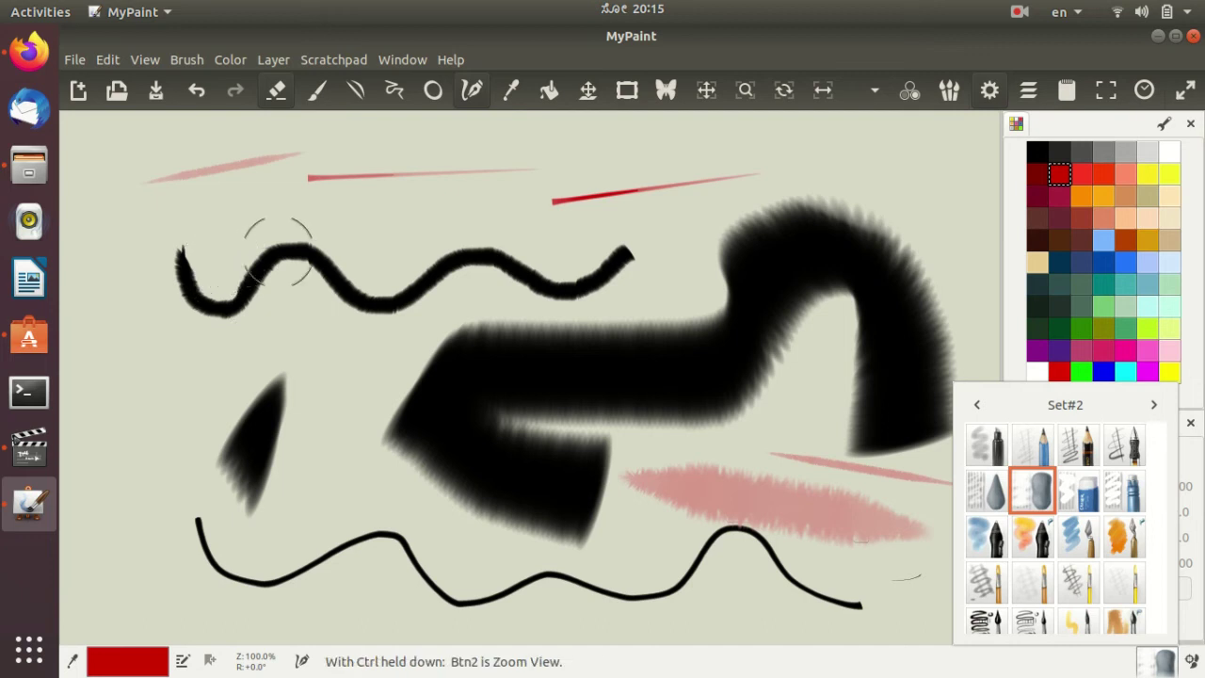
# Undo the latest test strokes and start a new blank painting, discarding the unsaved work.
pyautogui.hotkey('ctrl', 'z')
pyautogui.hotkey('ctrl', 'z')
pyautogui.hotkey('ctrl', 'z')
pyautogui.hotkey('ctrl', 'z')
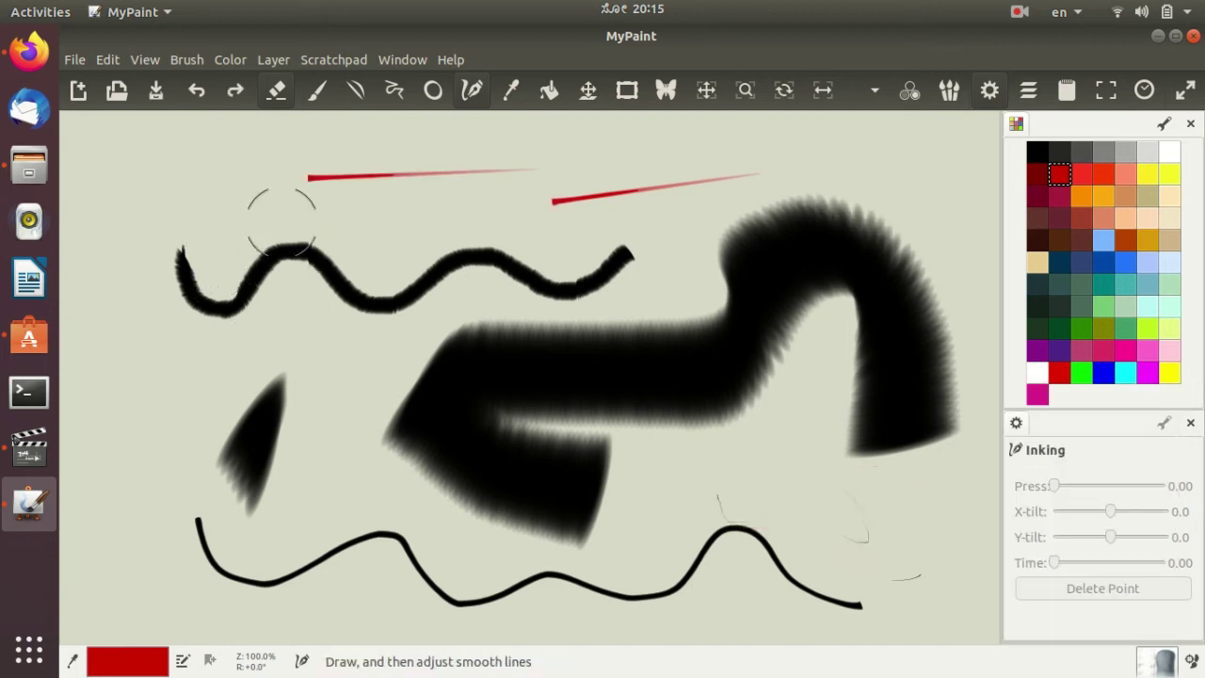
pyautogui.click(77, 95)
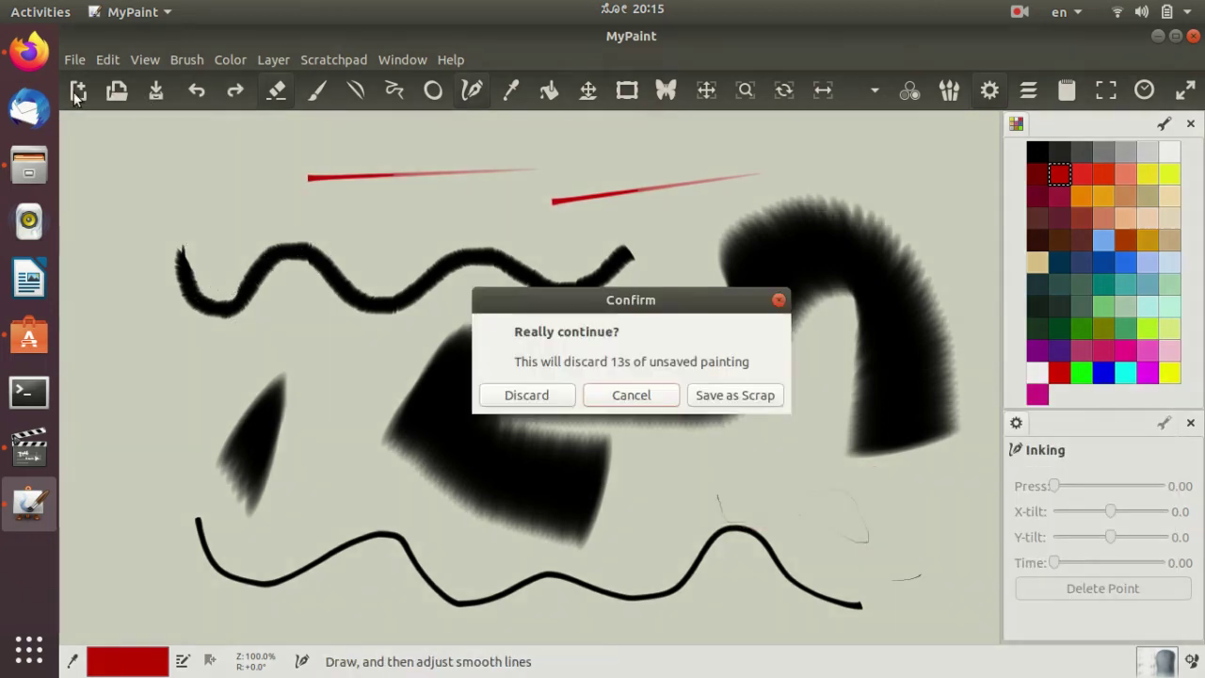
pyautogui.click(532, 395)
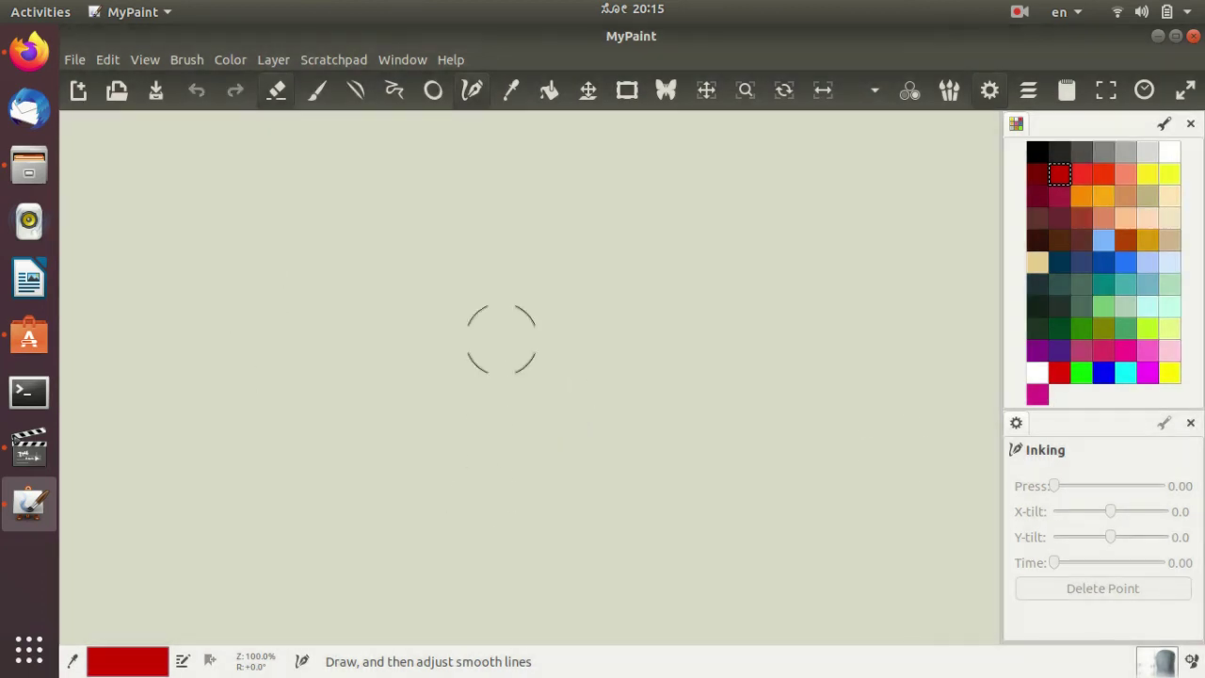
# Draw a short dark red line with the Lines and Curves tool, using the second brush of Set#4.
pyautogui.click(1168, 664)
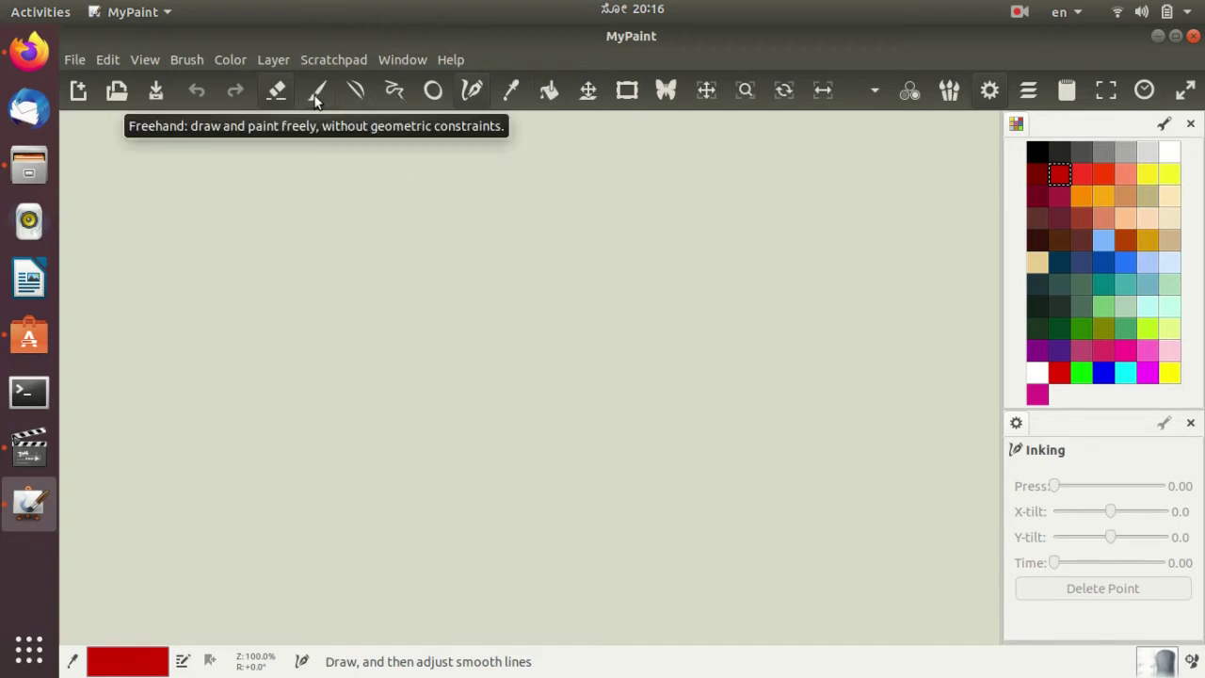
pyautogui.click(366, 88)
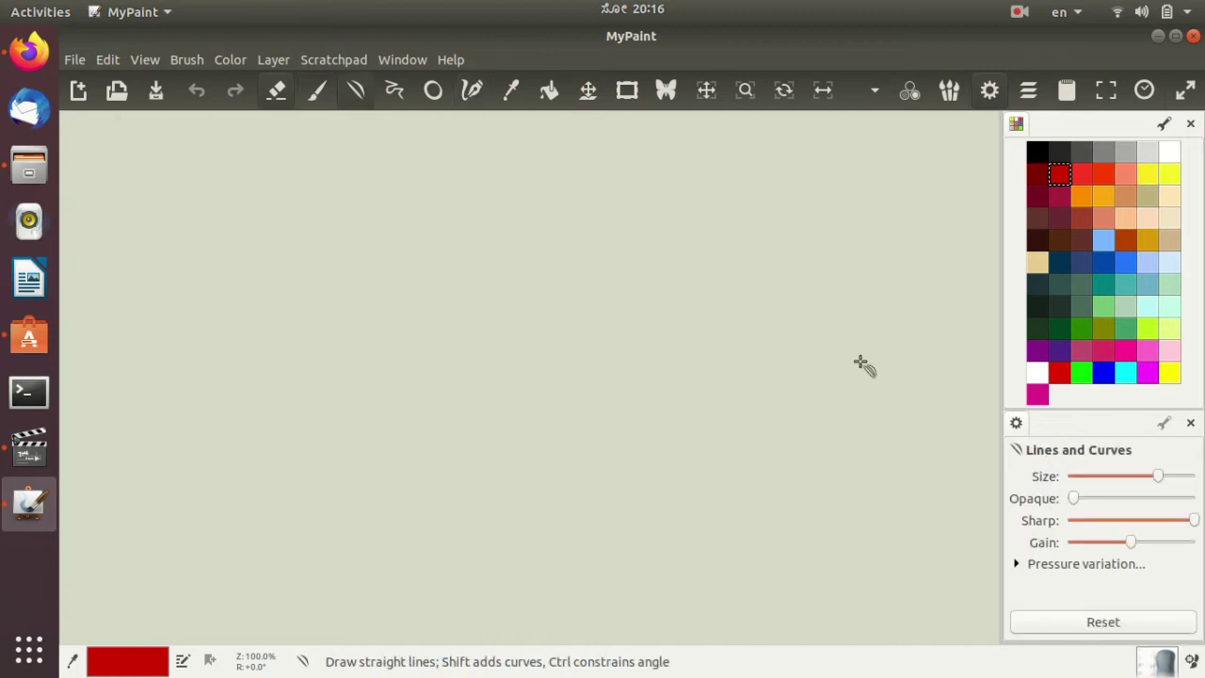
pyautogui.click(1163, 666)
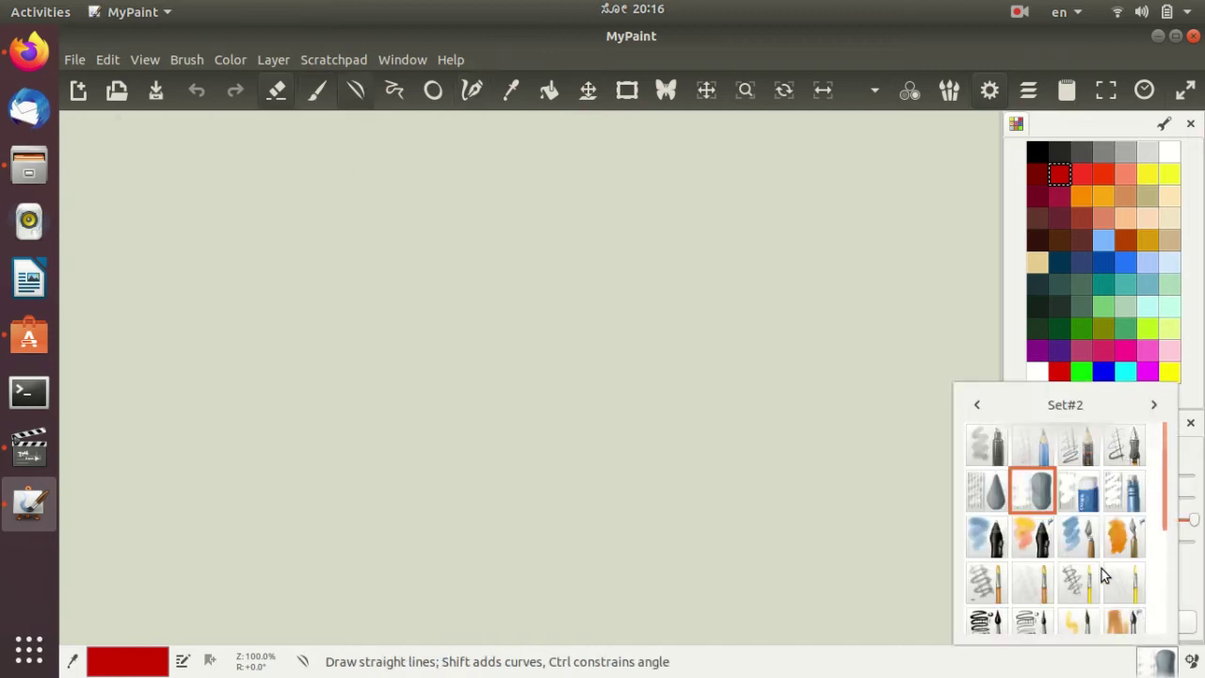
pyautogui.click(1154, 405)
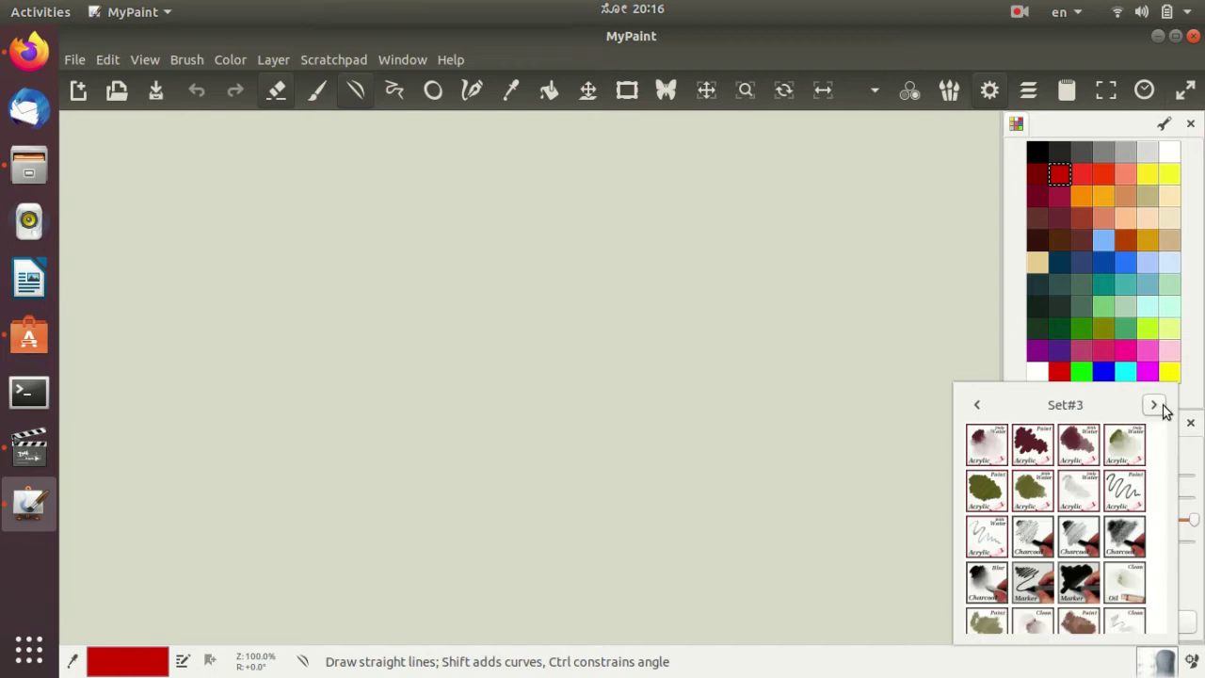
pyautogui.click(1154, 405)
pyautogui.click(1031, 450)
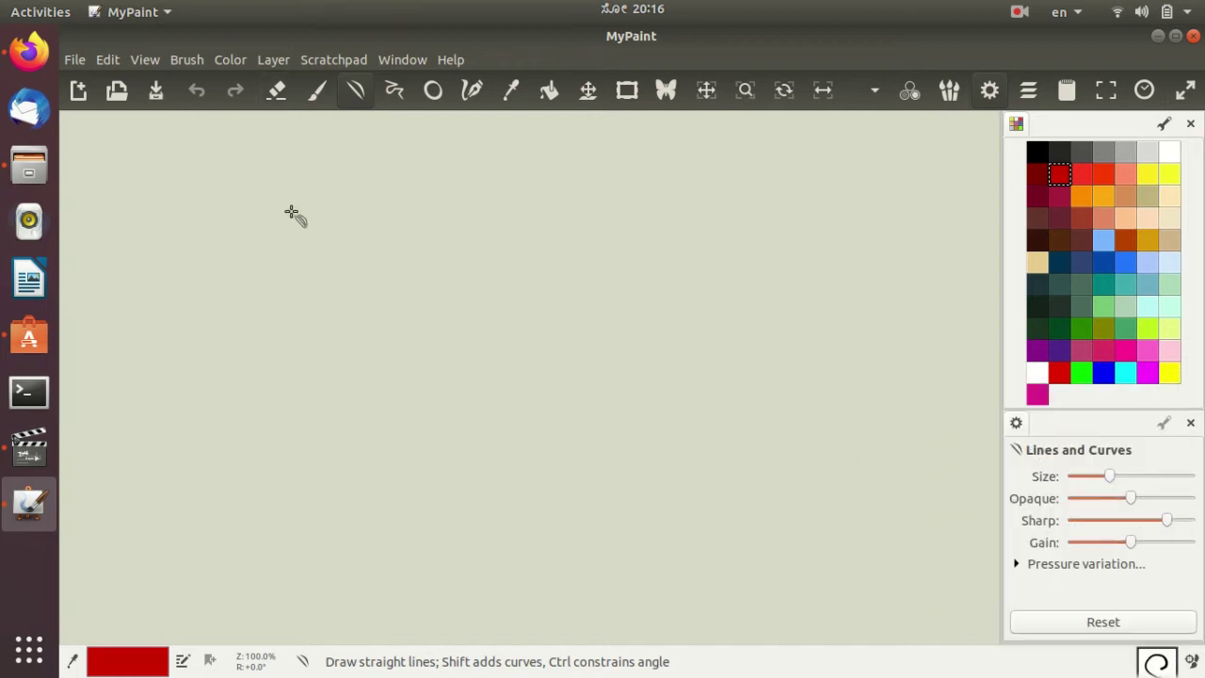
pyautogui.moveTo(302, 197); pyautogui.dragTo(295, 227)
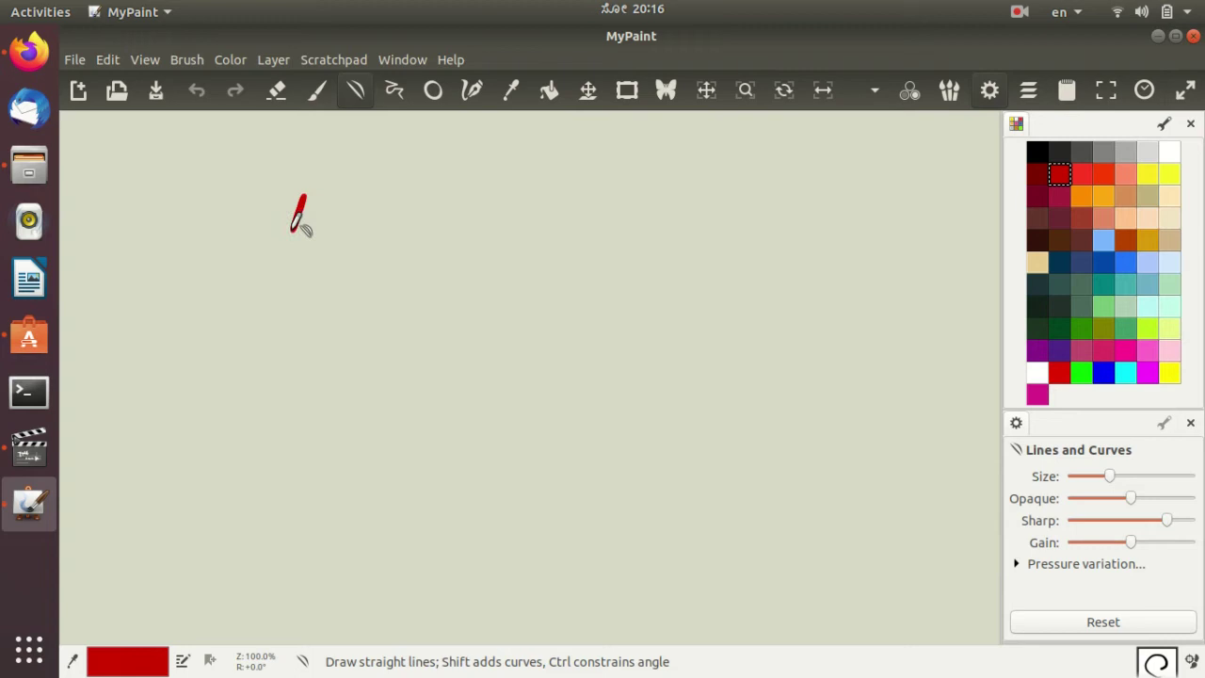
# Draw a black triangle outline beside the short red line and flood-fill it with bright blue.
pyautogui.click(1036, 153)
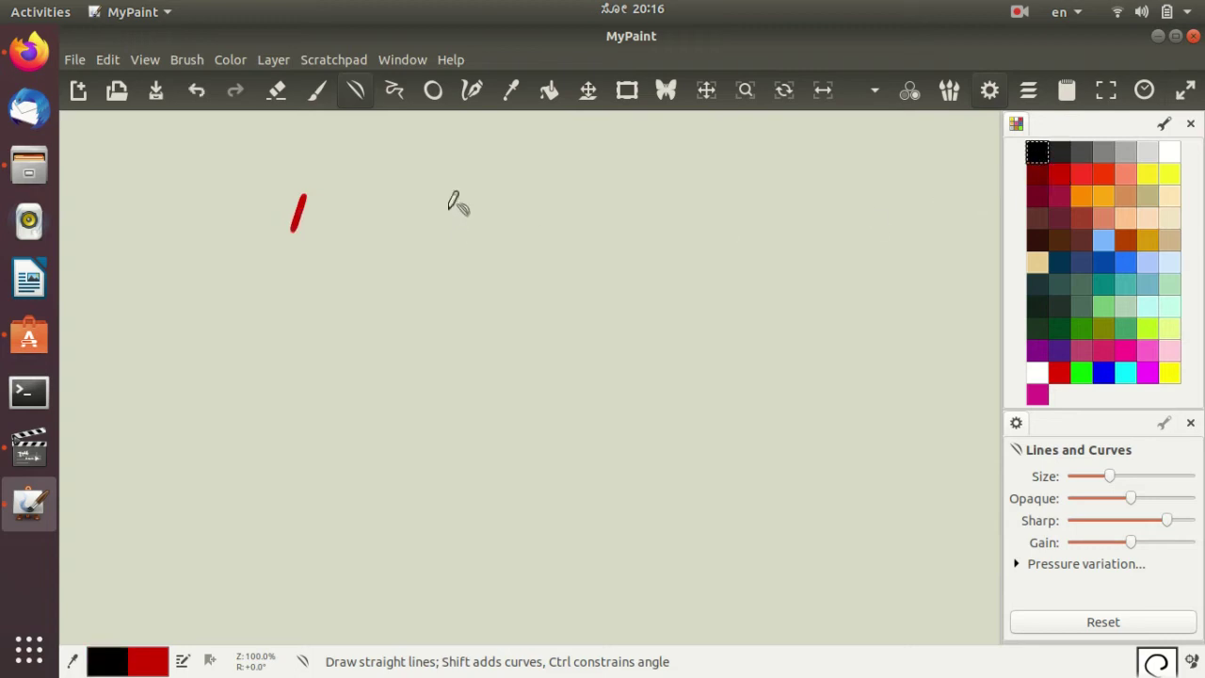
pyautogui.moveTo(449, 210)
pyautogui.mouseDown()
pyautogui.moveTo(340, 365)
pyautogui.moveTo(531, 366)
pyautogui.moveTo(474, 222)
pyautogui.moveTo(449, 210)
pyautogui.mouseUp()
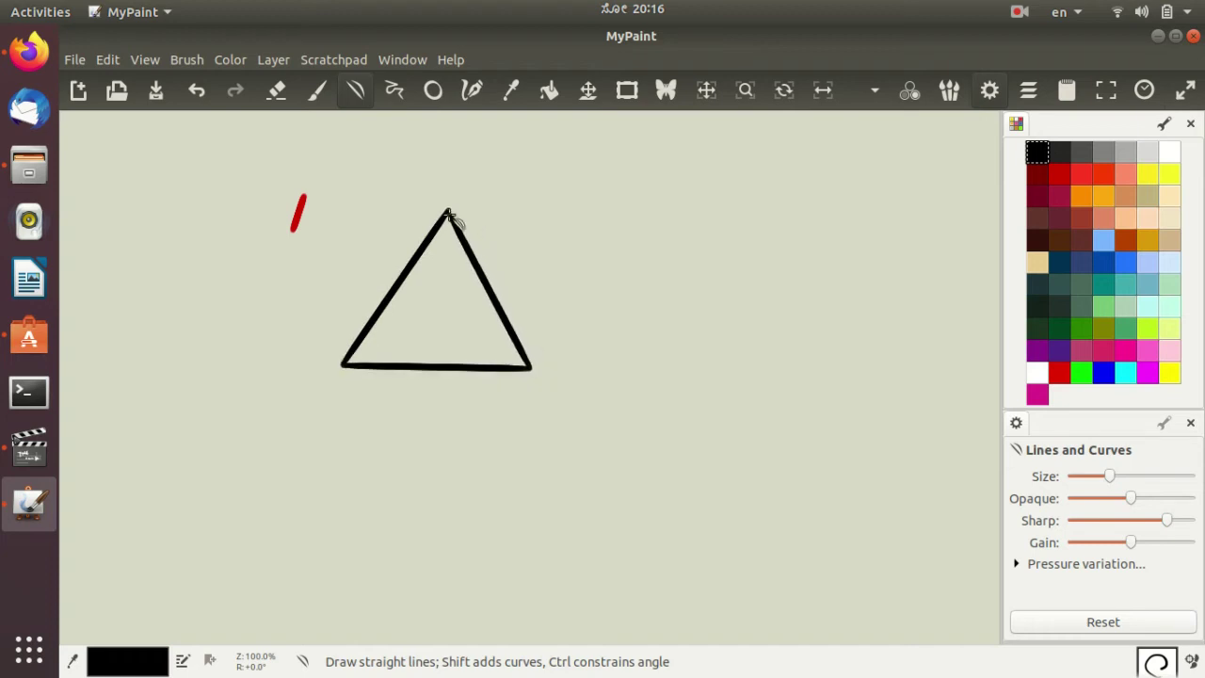
pyautogui.click(551, 94)
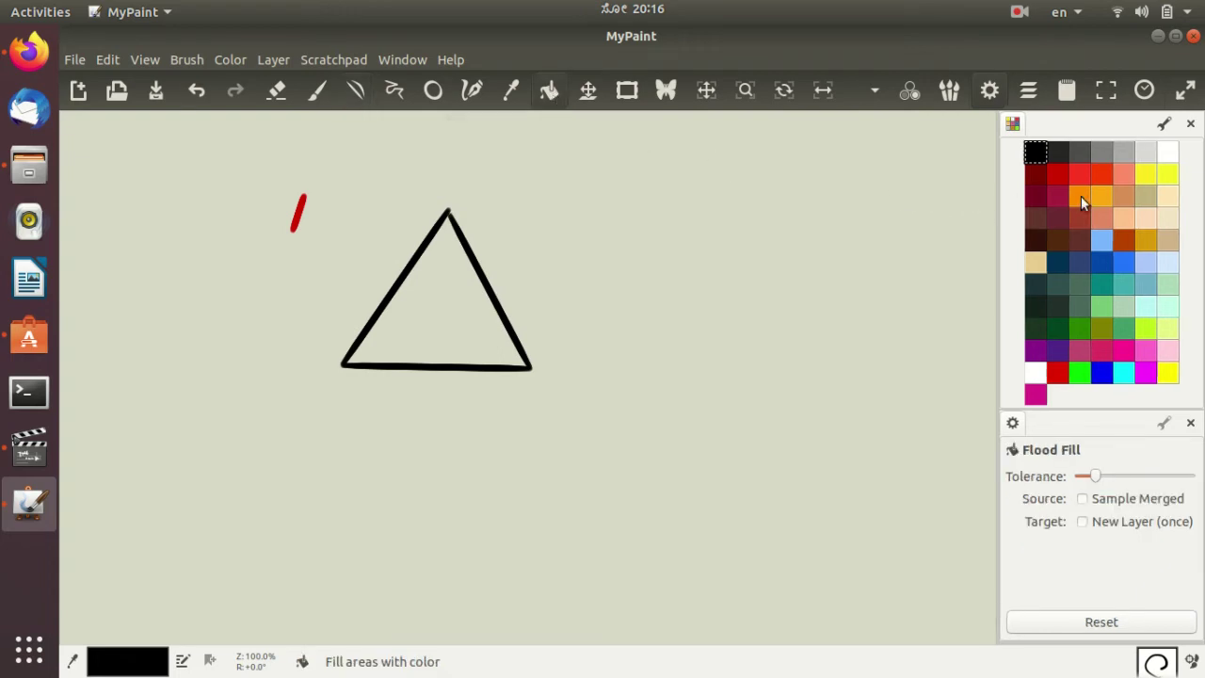
pyautogui.click(1122, 261)
pyautogui.click(455, 307)
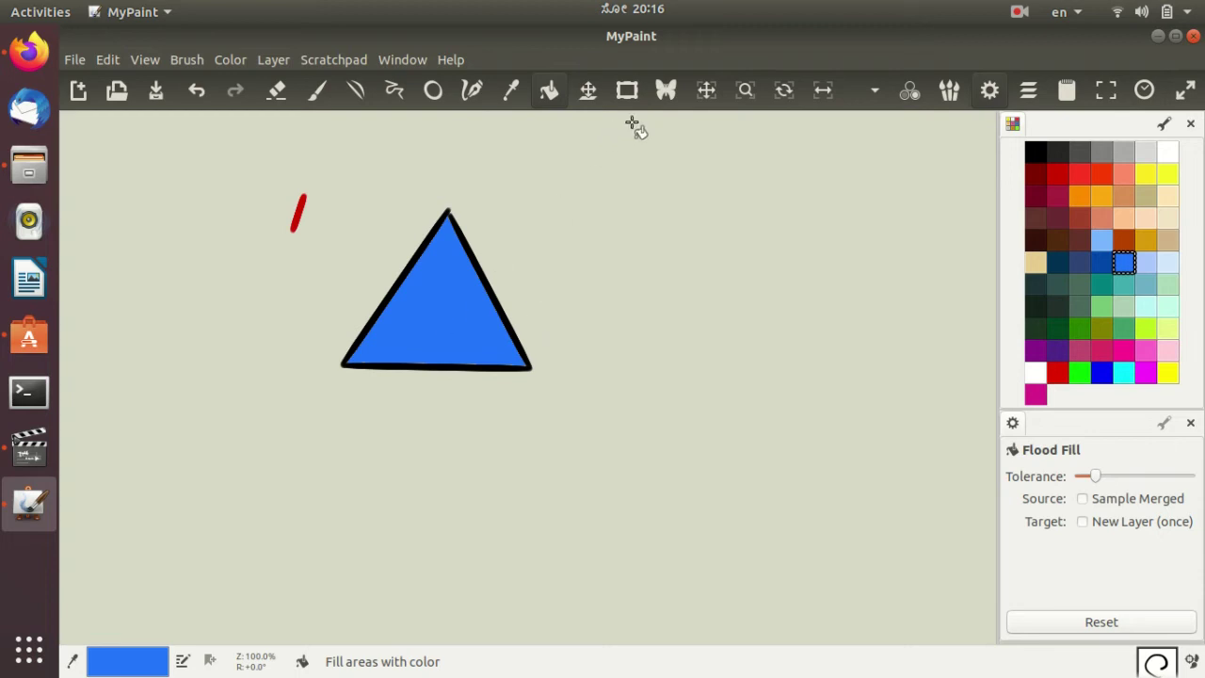
# Move the current layer so the blue triangle sits in the upper-left area of the canvas.
pyautogui.click(588, 94)
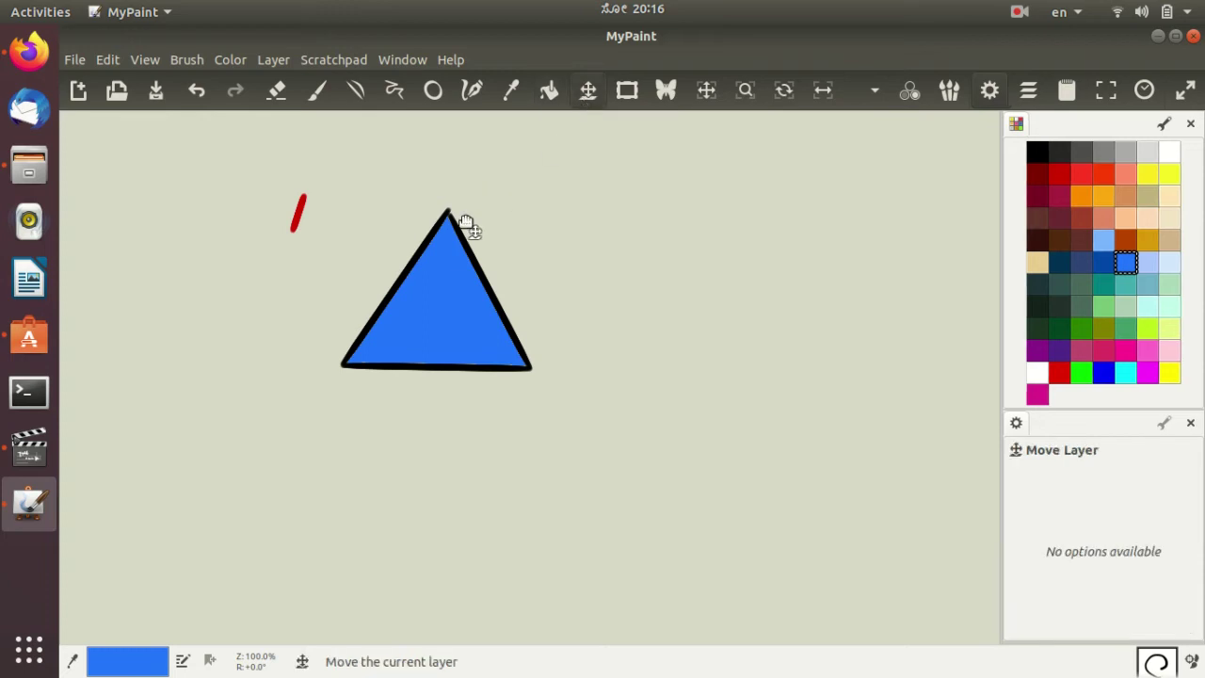
pyautogui.moveTo(451, 263)
pyautogui.mouseDown()
pyautogui.moveTo(812, 257)
pyautogui.moveTo(367, 263)
pyautogui.moveTo(282, 250)
pyautogui.moveTo(521, 250)
pyautogui.moveTo(841, 339)
pyautogui.moveTo(838, 521)
pyautogui.moveTo(191, 503)
pyautogui.moveTo(236, 231)
pyautogui.moveTo(288, 223)
pyautogui.moveTo(199, 213)
pyautogui.mouseUp()
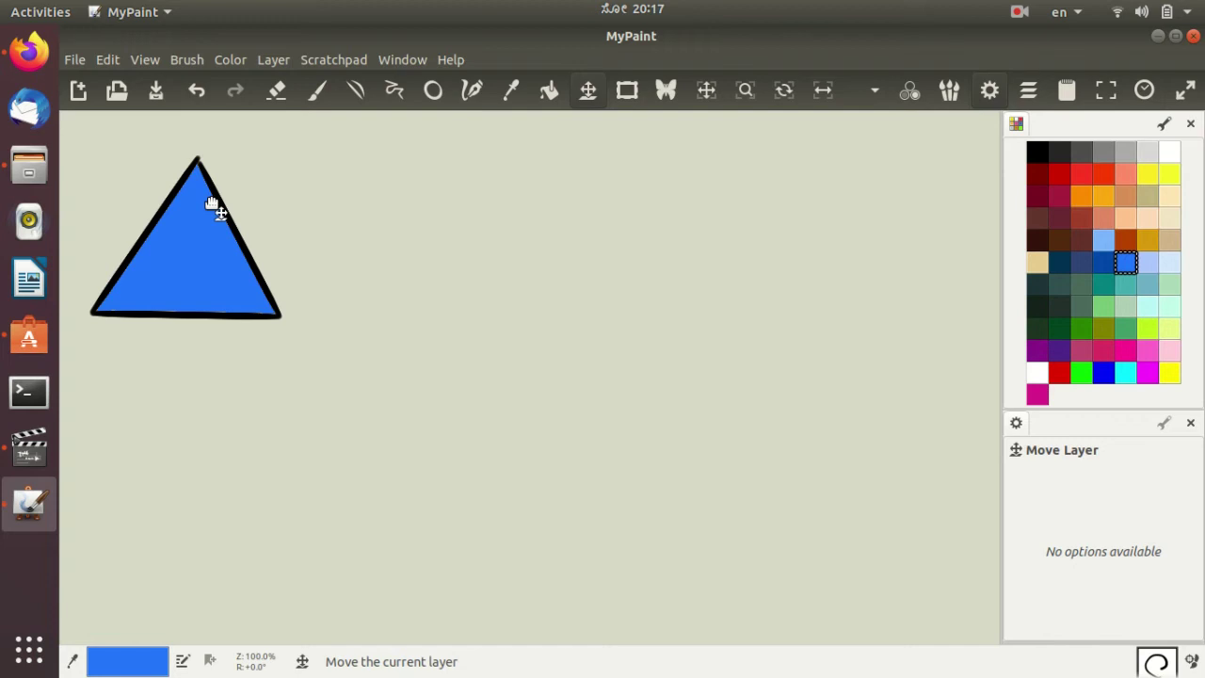
# Look through the available brush sets, including Set#4, Experimental and Set#2.
pyautogui.click(1156, 662)
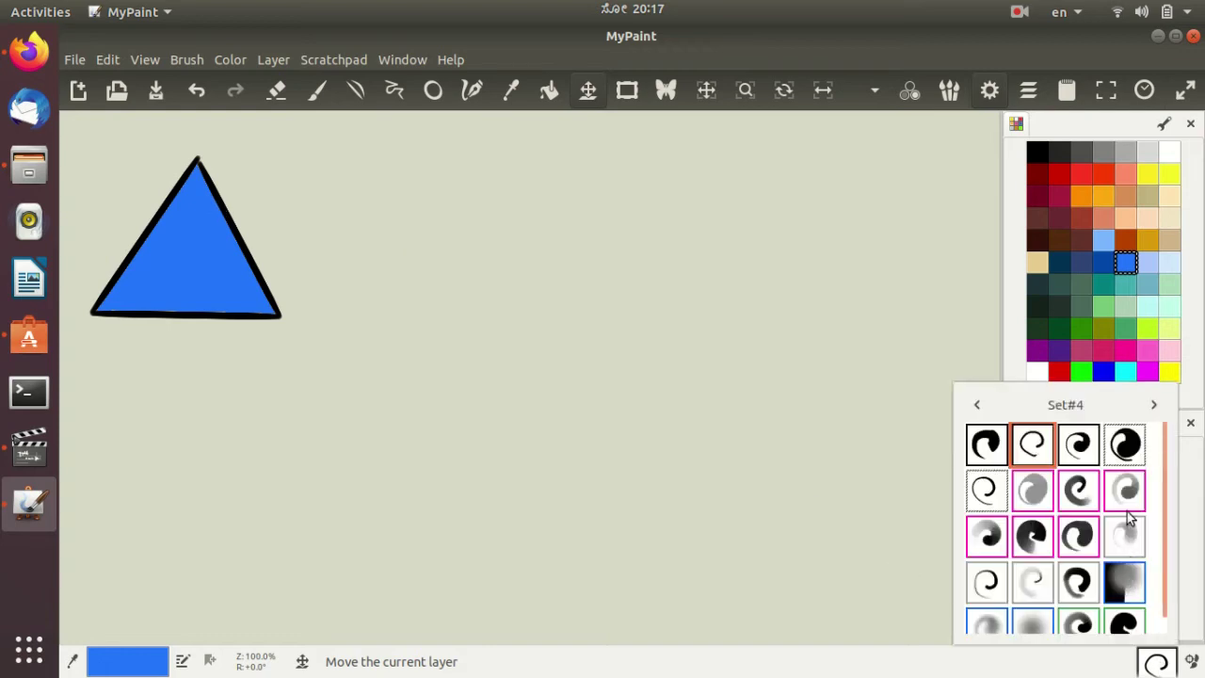
pyautogui.click(1153, 406)
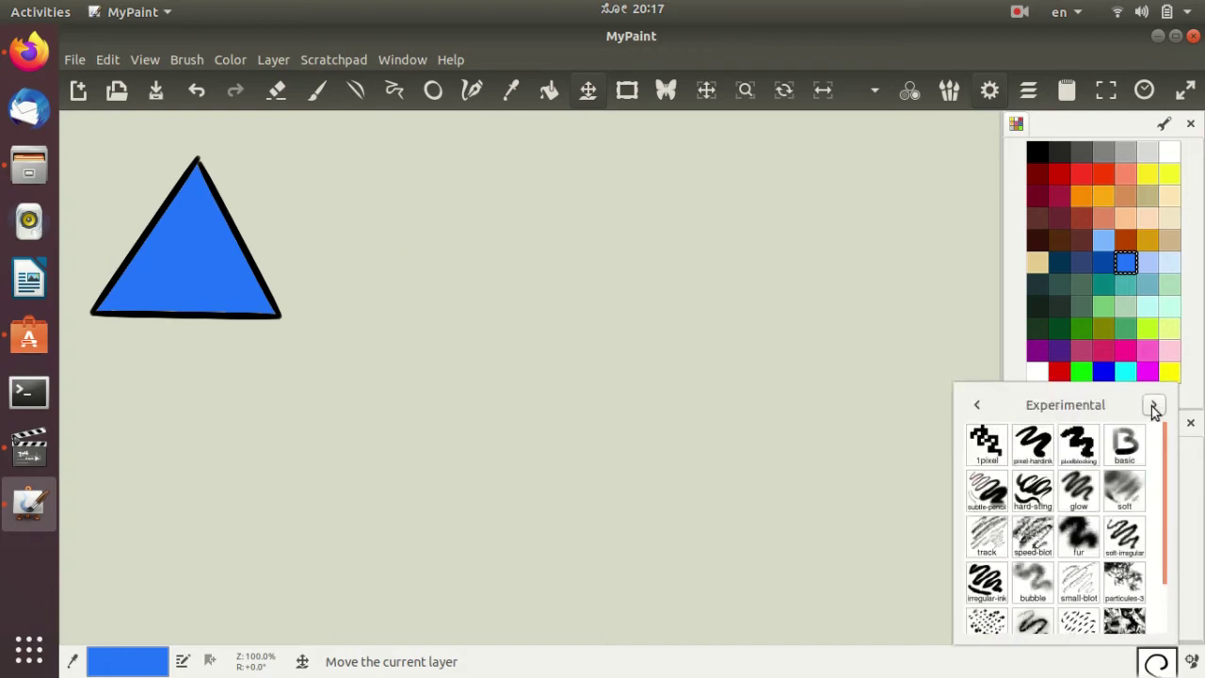
pyautogui.click(1153, 406)
pyautogui.click(1153, 406)
pyautogui.click(1153, 406)
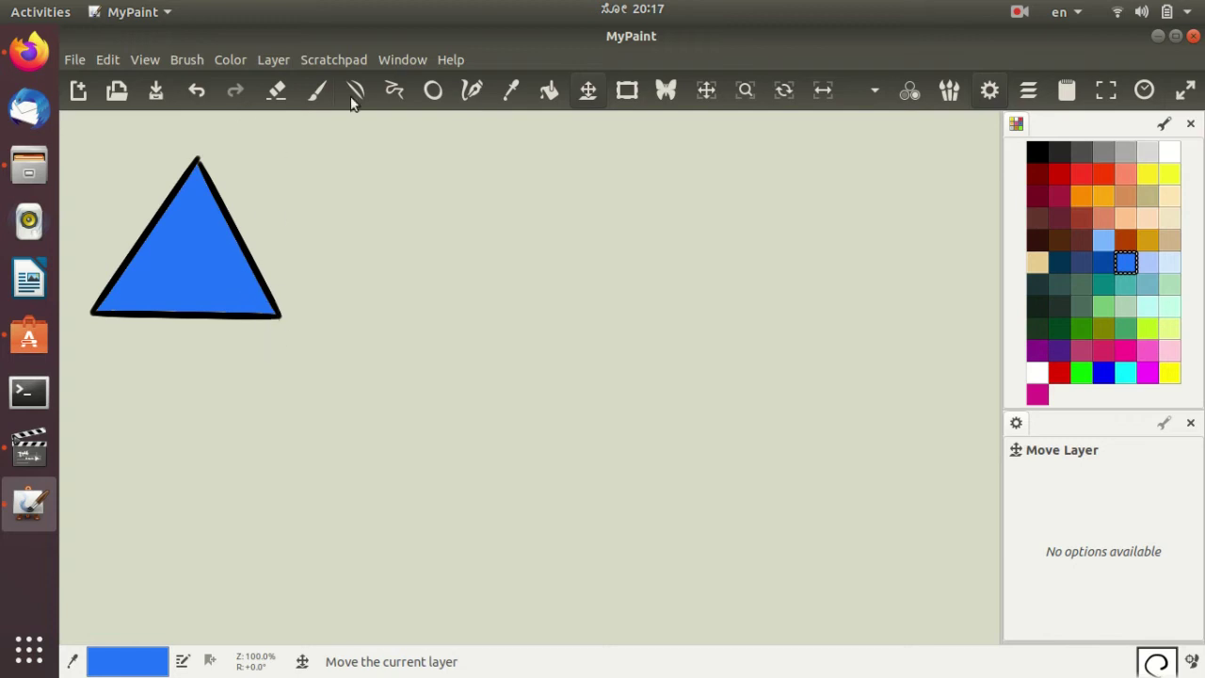
pyautogui.click(1157, 662)
pyautogui.scroll(-1, 1115, 513)
pyautogui.scroll(1, 1115, 513)
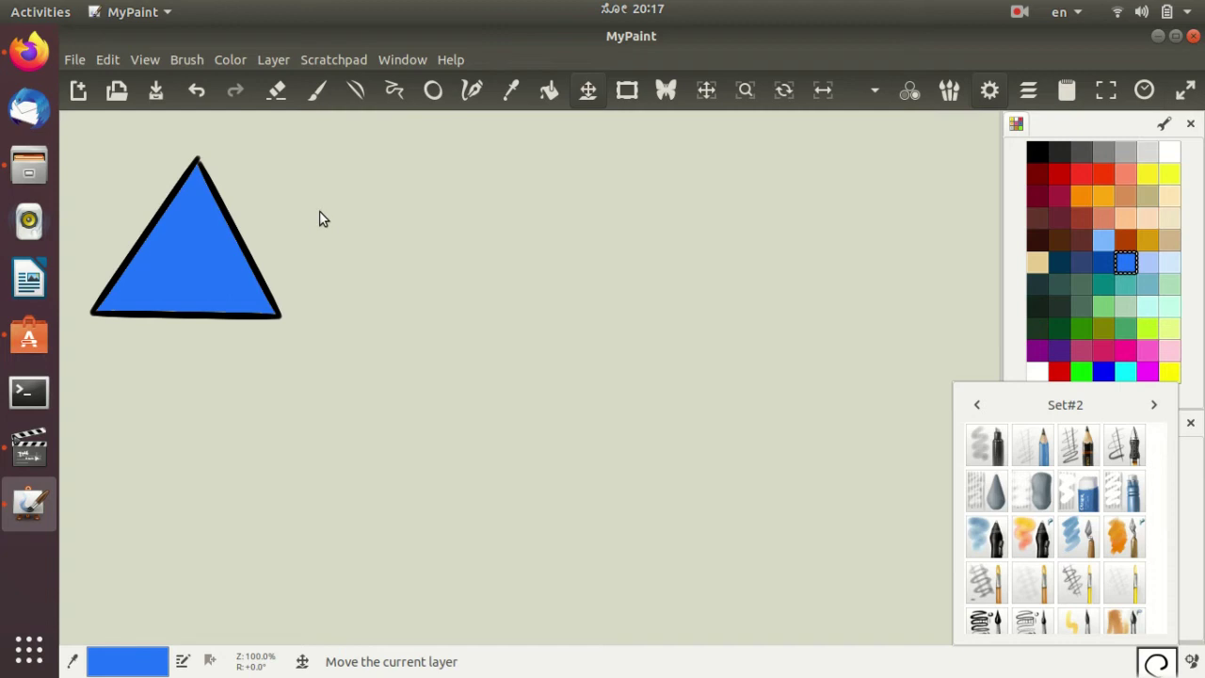
# Start a blank canvas and choose freehand drawing with the second brush of Set#4.
pyautogui.click(78, 93)
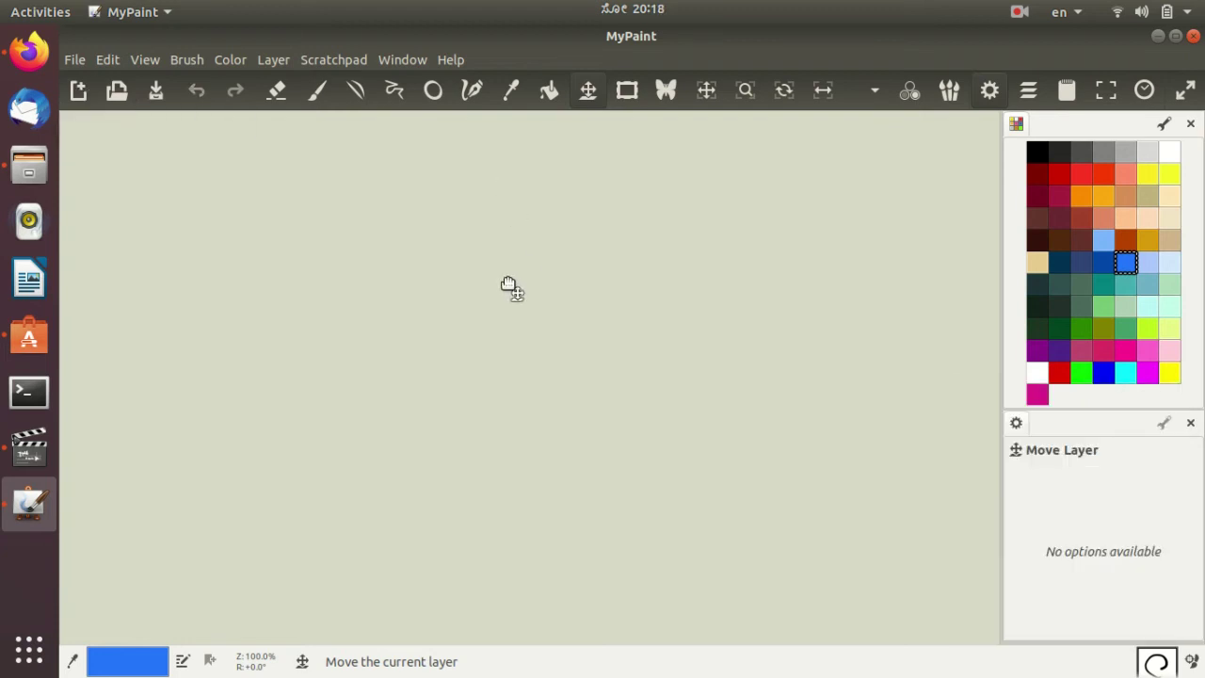
pyautogui.click(313, 92)
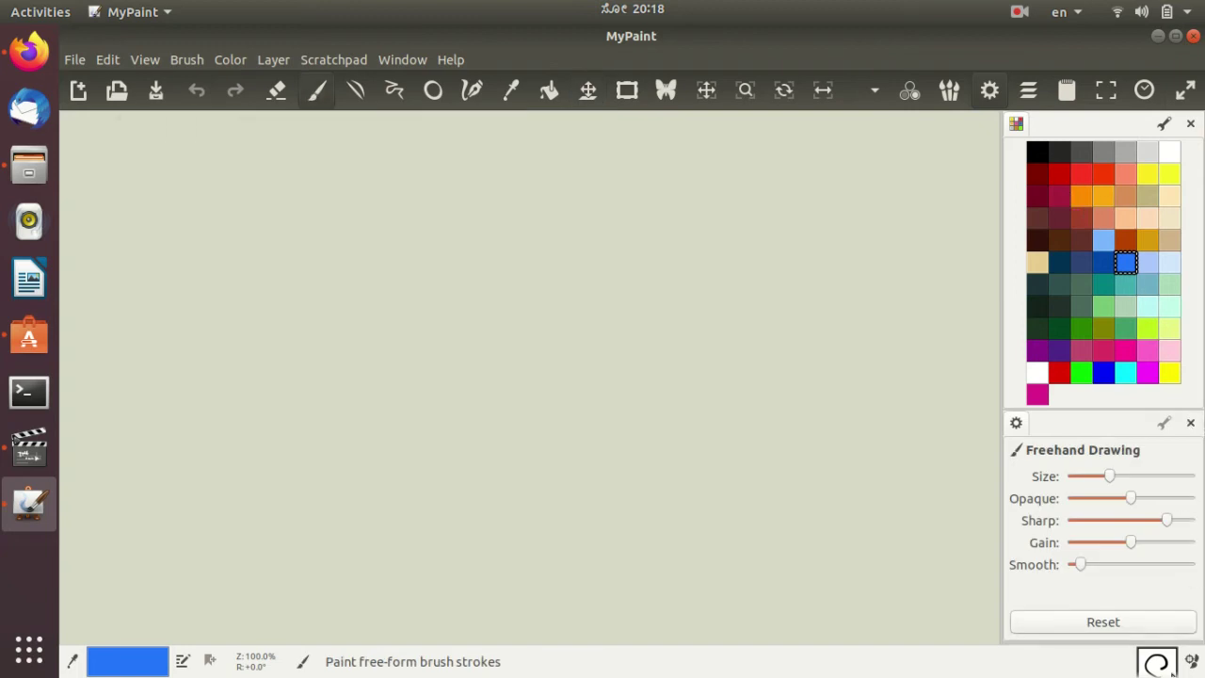
pyautogui.press('b')
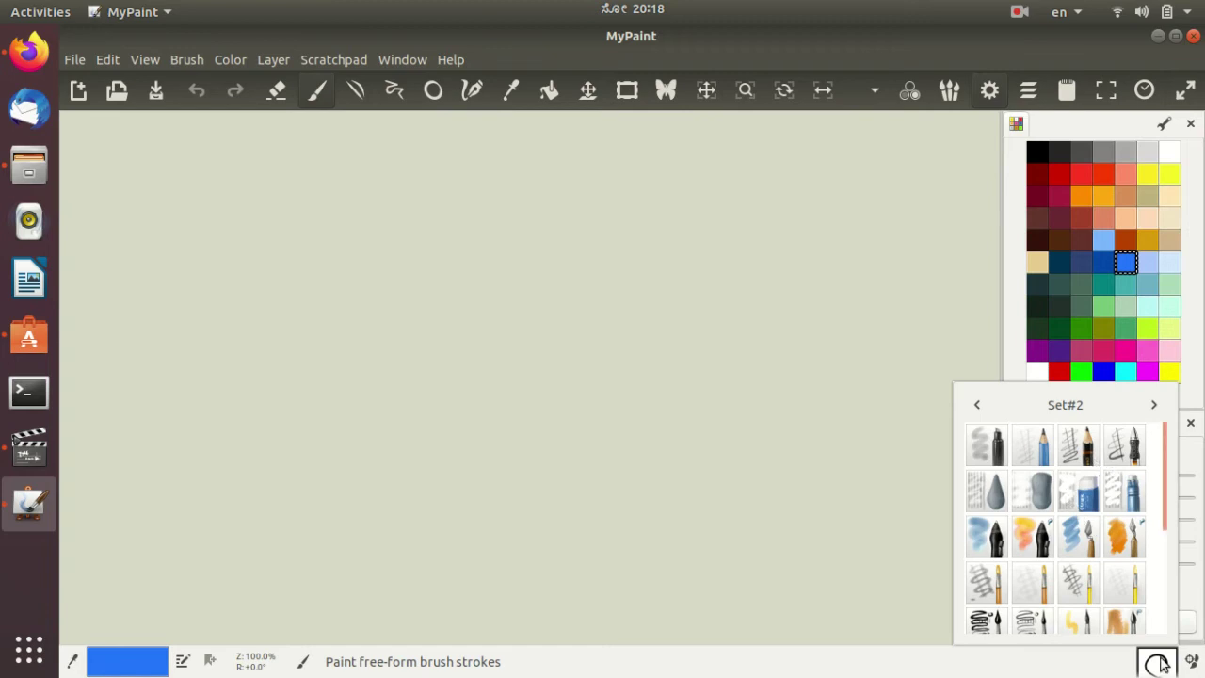
pyautogui.scroll(-1, 1148, 479)
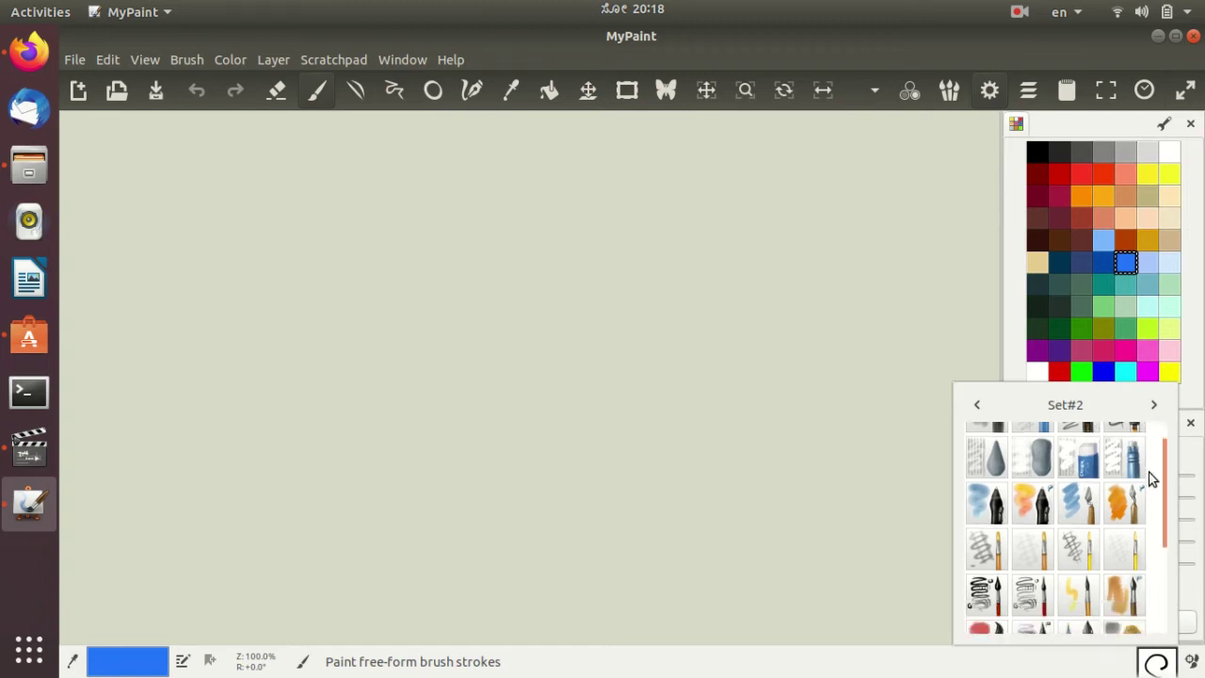
pyautogui.scroll(1, 1148, 458)
pyautogui.click(1152, 405)
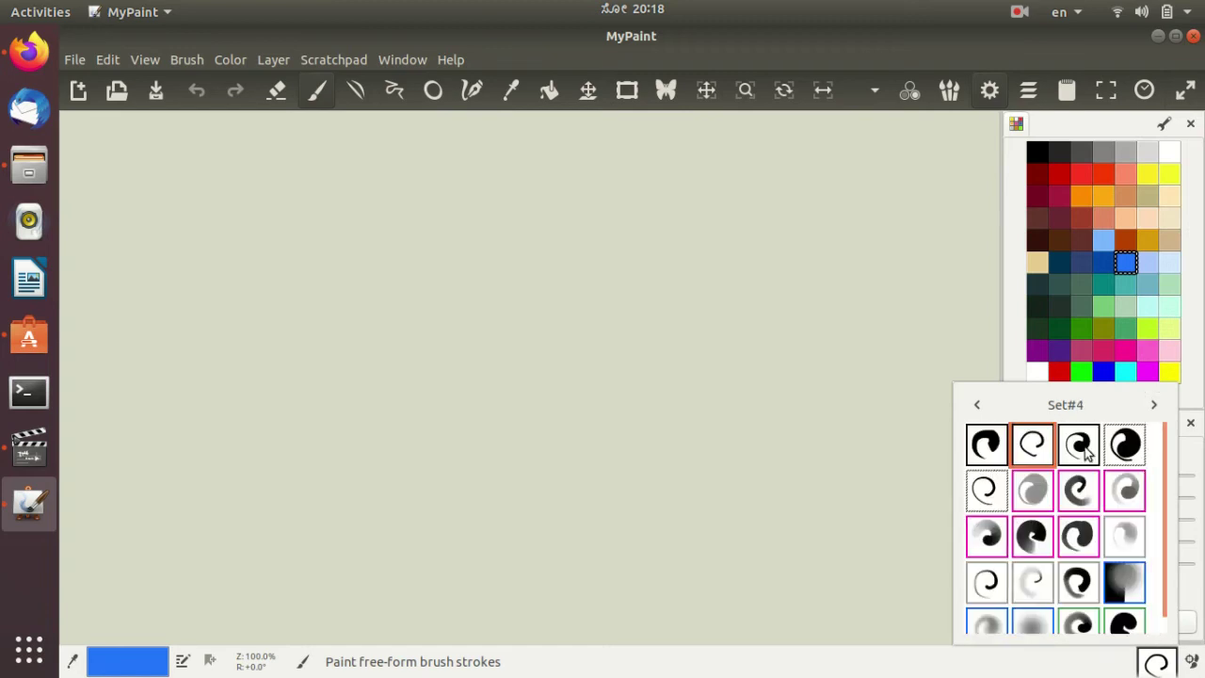
pyautogui.click(1032, 455)
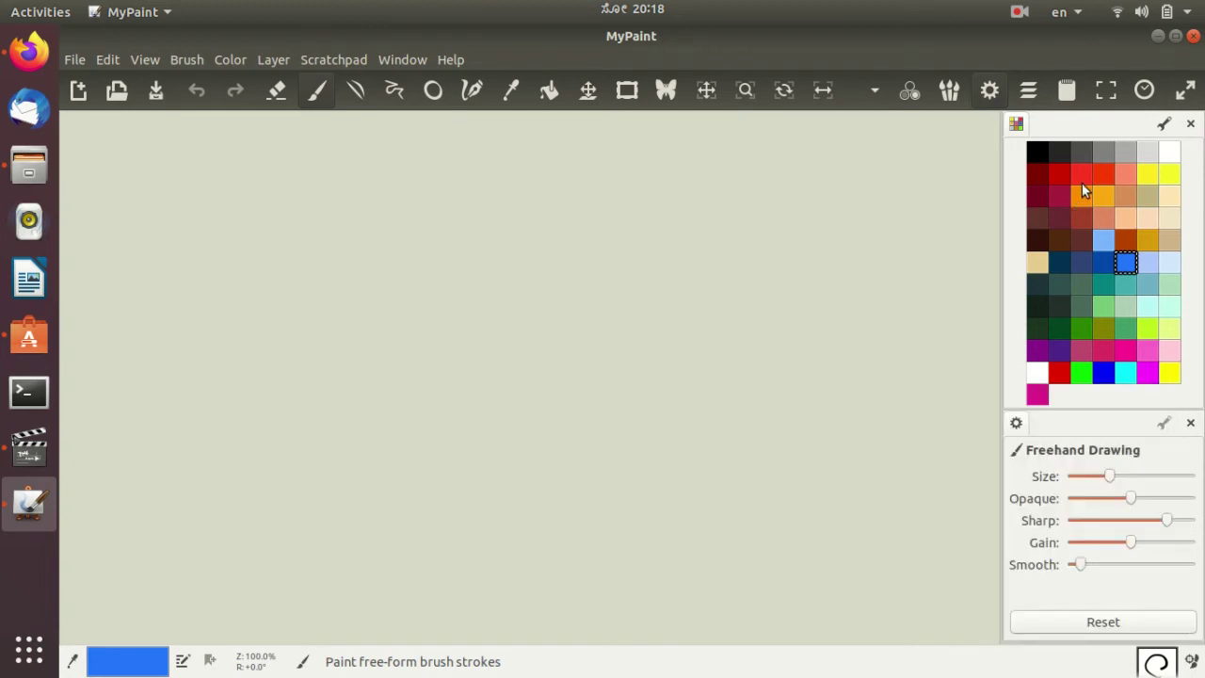
# Draw a tree trunk outline in reddish brown with two inward-curving sides and a wavy base.
pyautogui.click(1127, 240)
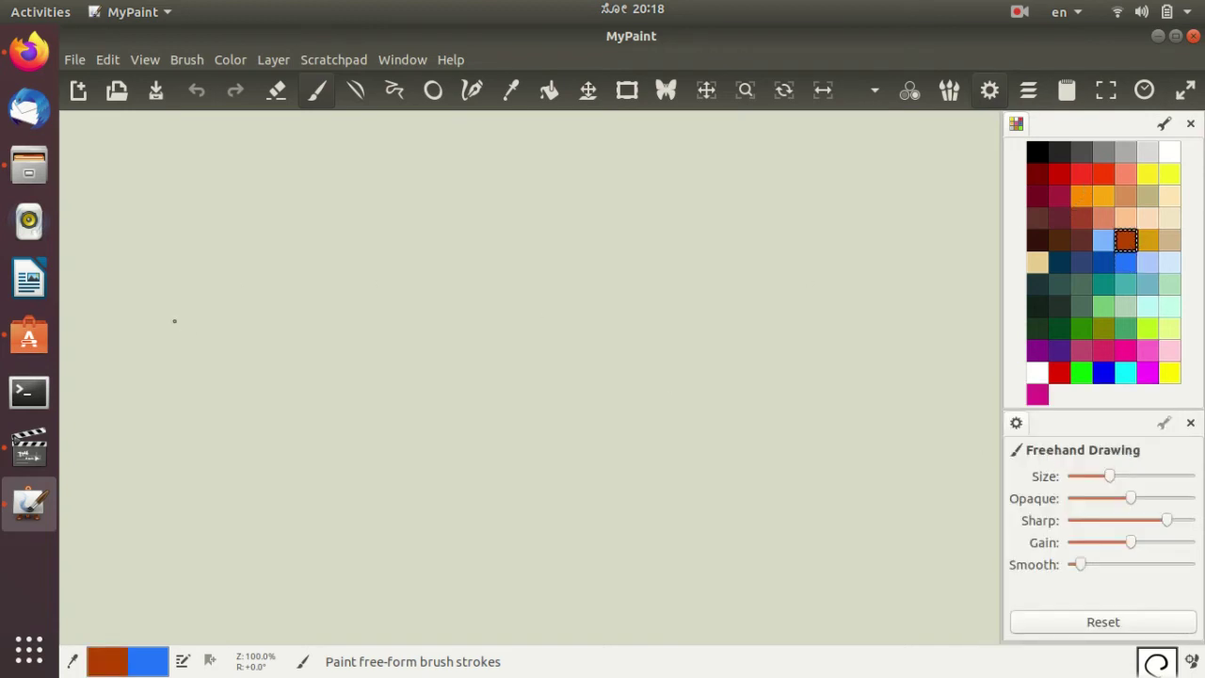
pyautogui.moveTo(151, 303)
pyautogui.mouseDown()
pyautogui.moveTo(174, 337)
pyautogui.moveTo(177, 377)
pyautogui.moveTo(132, 445)
pyautogui.mouseUp()
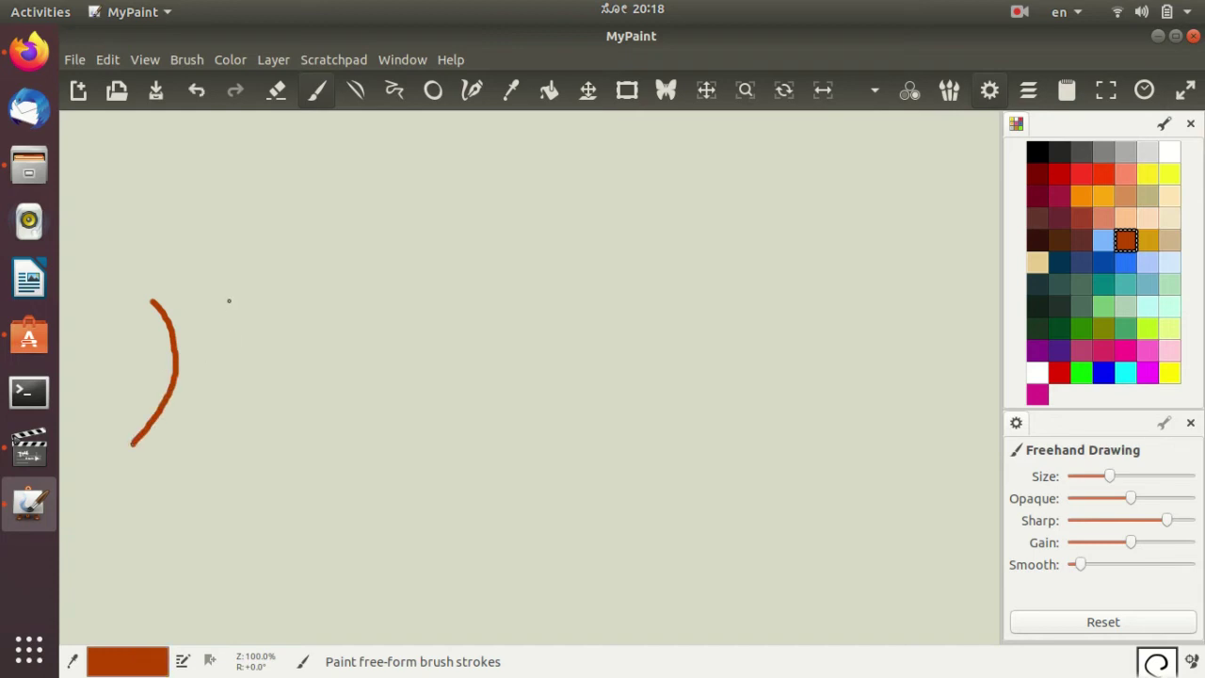
pyautogui.moveTo(228, 300)
pyautogui.mouseDown()
pyautogui.moveTo(210, 398)
pyautogui.moveTo(247, 455)
pyautogui.mouseUp()
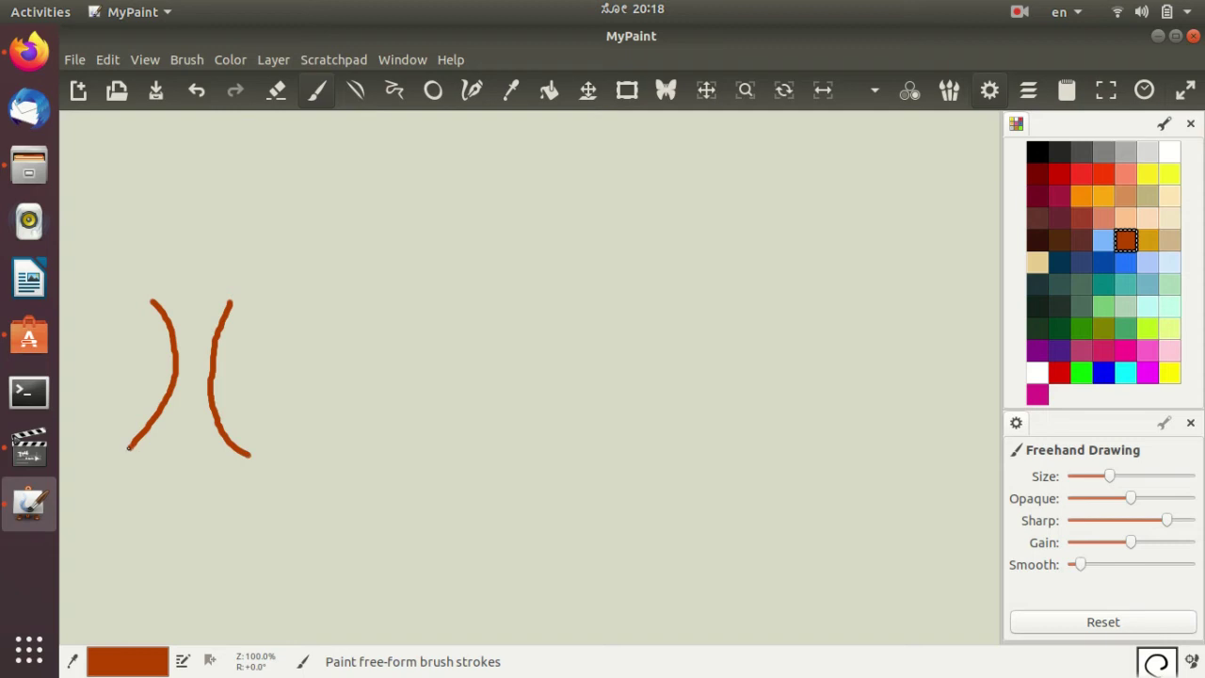
pyautogui.moveTo(126, 455)
pyautogui.mouseDown()
pyautogui.moveTo(188, 446)
pyautogui.moveTo(236, 459)
pyautogui.mouseUp()
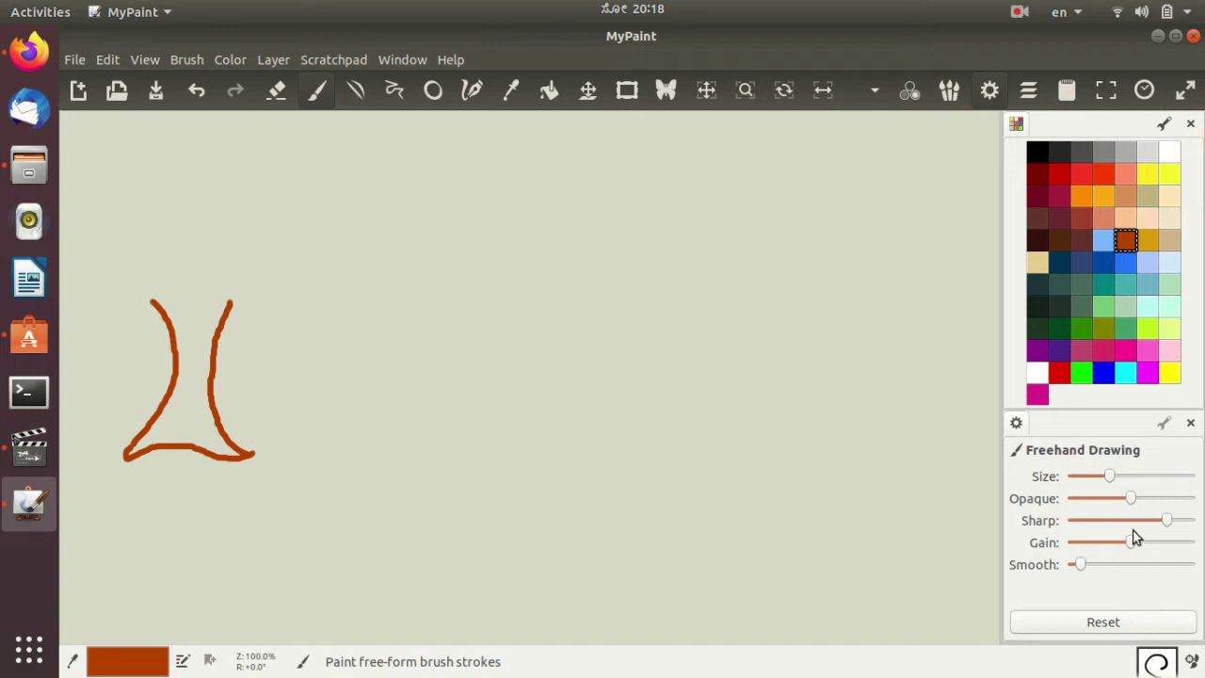
# Outline a cloud-shaped tree crown above the trunk in light green with the second brush in the second row of Set#4.
pyautogui.click(1157, 663)
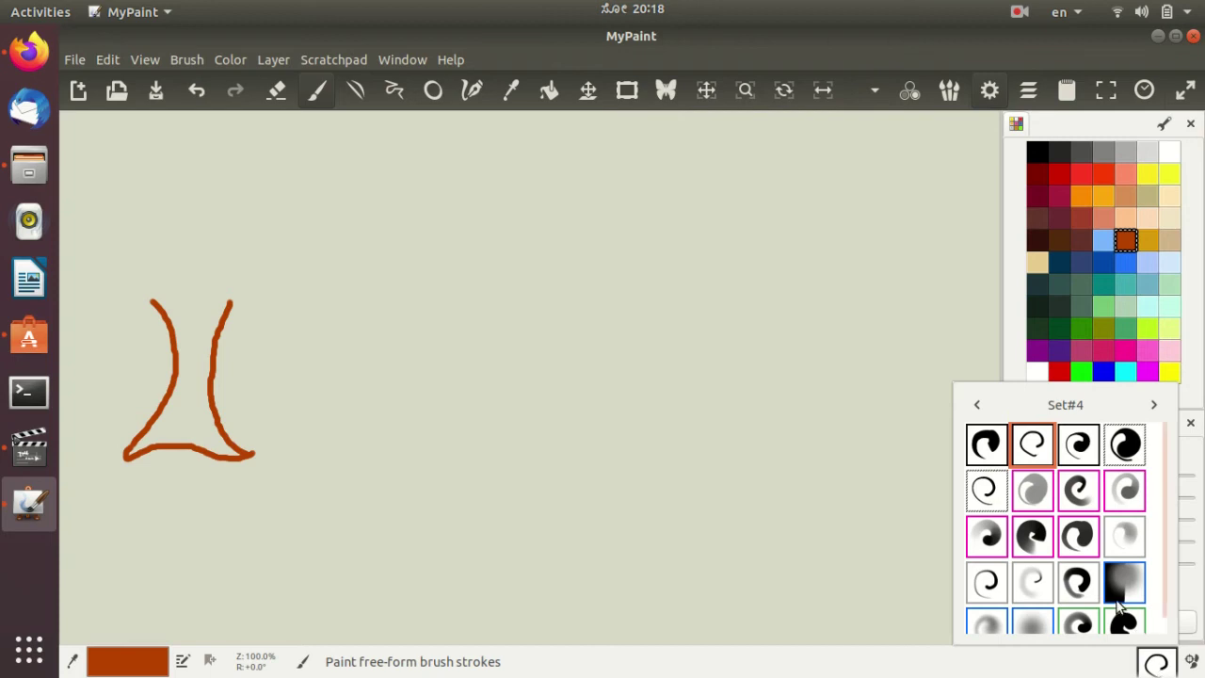
pyautogui.scroll(-1, 1114, 581)
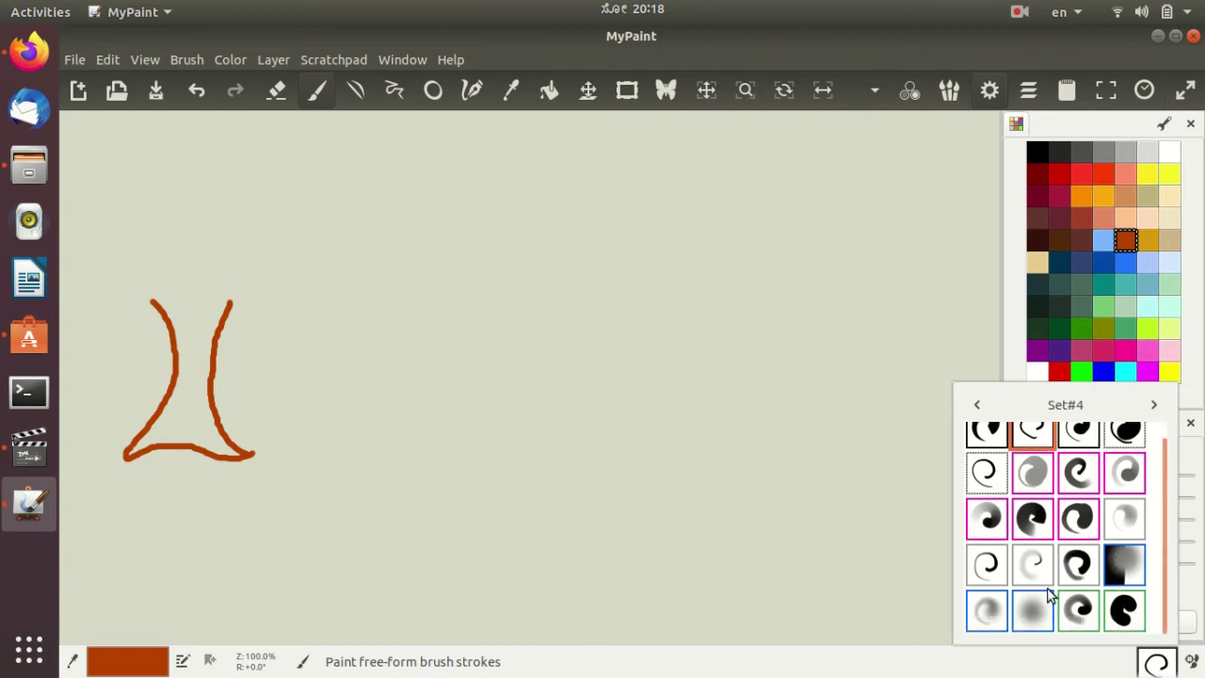
pyautogui.click(1035, 477)
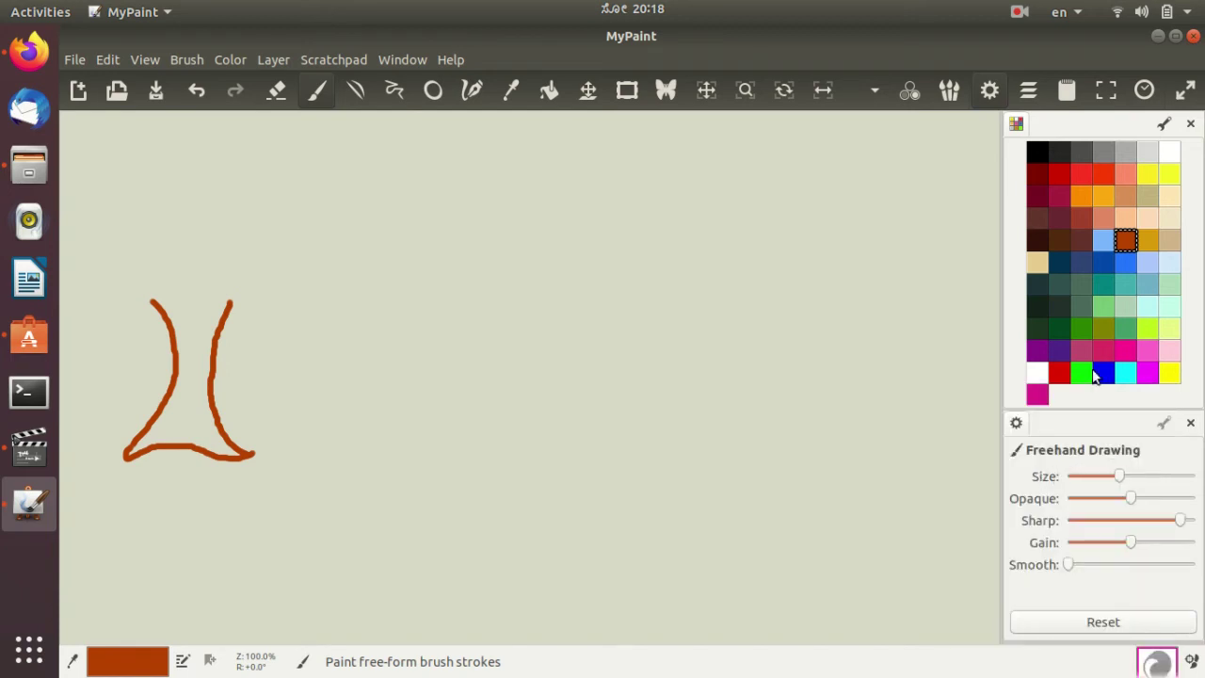
pyautogui.click(1102, 307)
pyautogui.moveTo(151, 303)
pyautogui.mouseDown()
pyautogui.moveTo(128, 323)
pyautogui.moveTo(113, 304)
pyautogui.moveTo(140, 223)
pyautogui.moveTo(169, 234)
pyautogui.moveTo(182, 220)
pyautogui.moveTo(228, 217)
pyautogui.moveTo(229, 237)
pyautogui.moveTo(280, 245)
pyautogui.moveTo(277, 298)
pyautogui.moveTo(234, 303)
pyautogui.mouseUp()
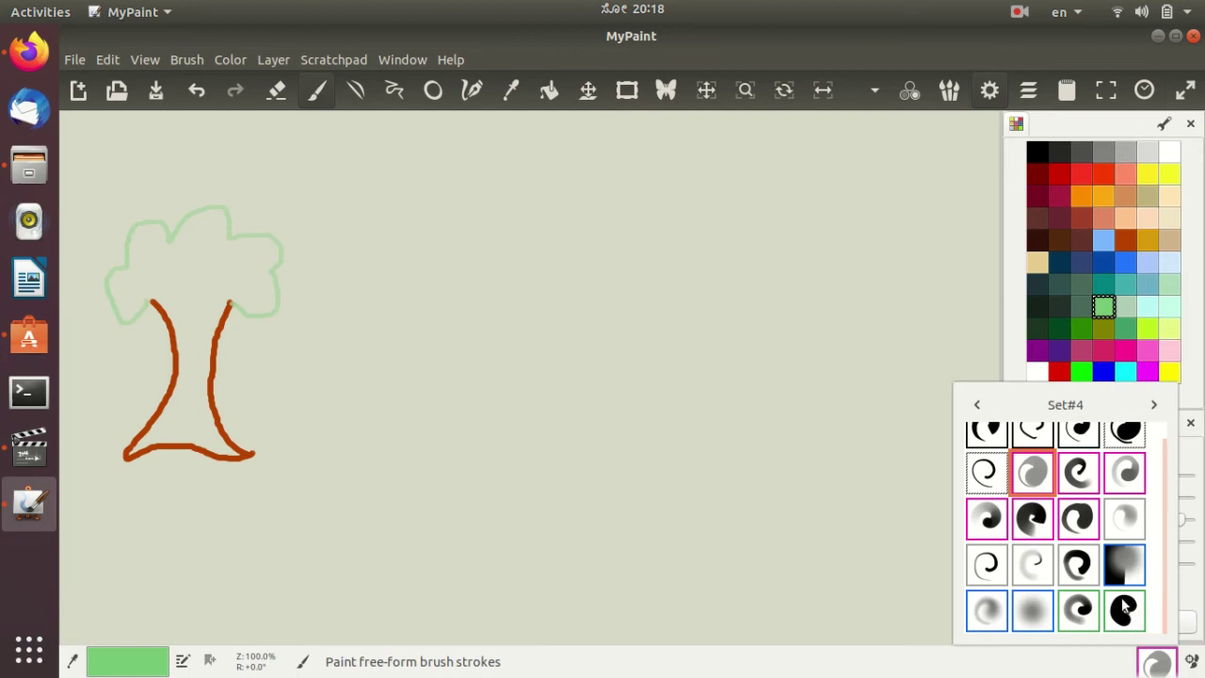
# Shade the tree crown with the large soft round brush of Set#4, layering light green, dark green and bright green.
pyautogui.click(1033, 610)
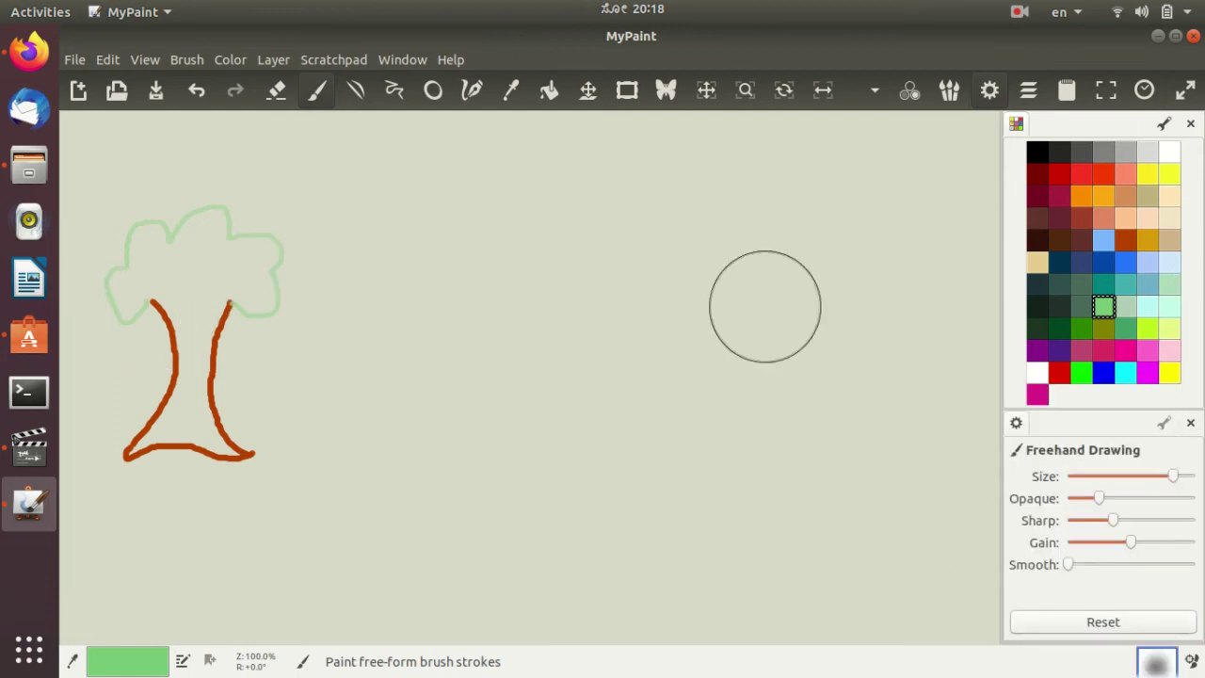
pyautogui.moveTo(145, 329)
pyautogui.mouseDown()
pyautogui.moveTo(112, 289)
pyautogui.moveTo(141, 264)
pyautogui.moveTo(129, 275)
pyautogui.moveTo(198, 276)
pyautogui.moveTo(198, 213)
pyautogui.moveTo(219, 258)
pyautogui.moveTo(275, 224)
pyautogui.moveTo(292, 260)
pyautogui.moveTo(252, 302)
pyautogui.moveTo(293, 241)
pyautogui.mouseUp()
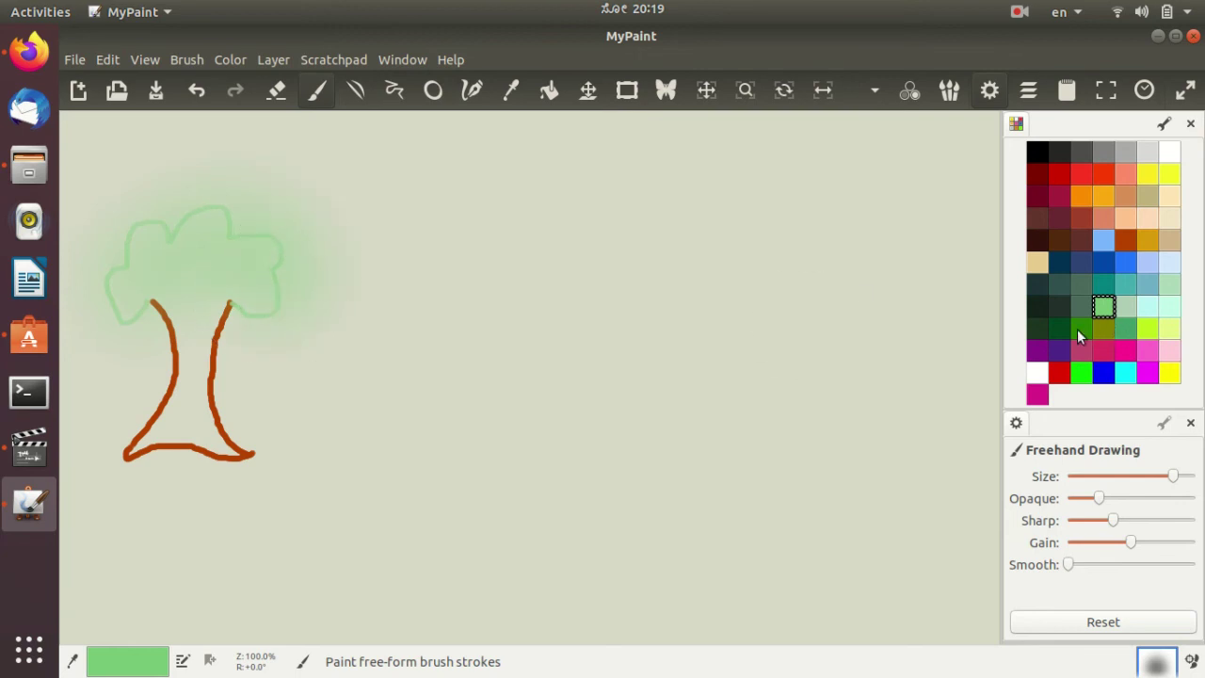
pyautogui.click(1080, 328)
pyautogui.moveTo(167, 312)
pyautogui.mouseDown()
pyautogui.moveTo(130, 259)
pyautogui.moveTo(123, 213)
pyautogui.moveTo(195, 227)
pyautogui.moveTo(254, 202)
pyautogui.moveTo(327, 231)
pyautogui.moveTo(313, 288)
pyautogui.moveTo(242, 302)
pyautogui.mouseUp()
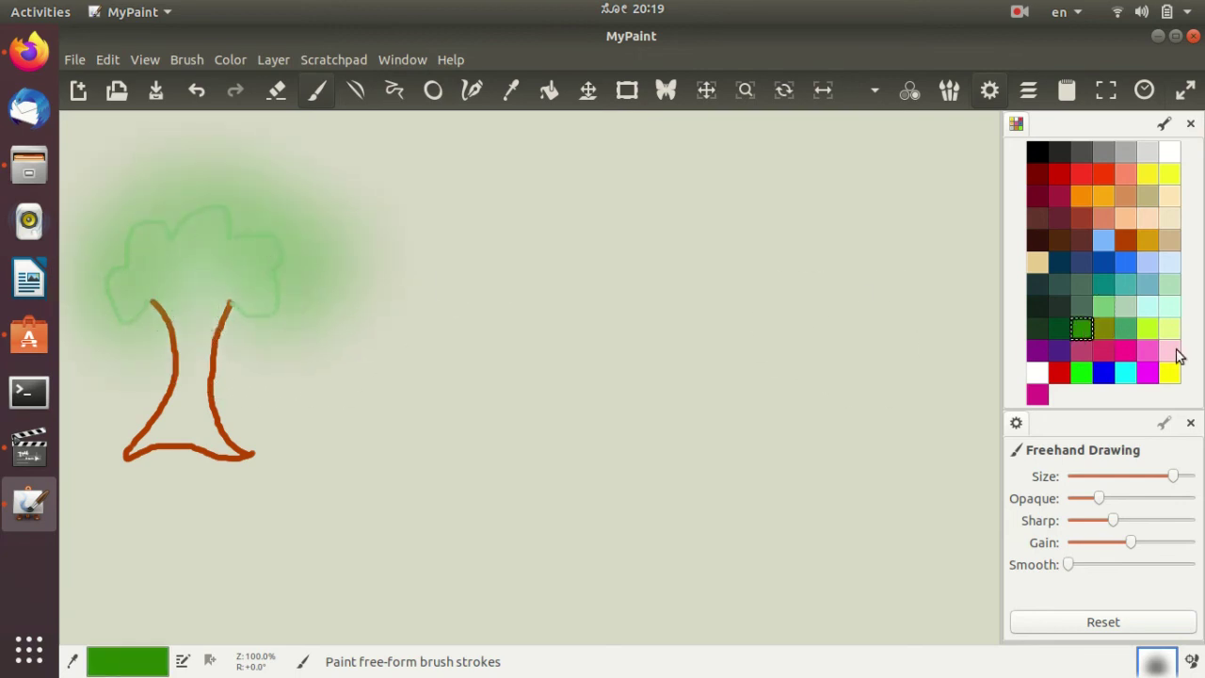
pyautogui.click(1081, 373)
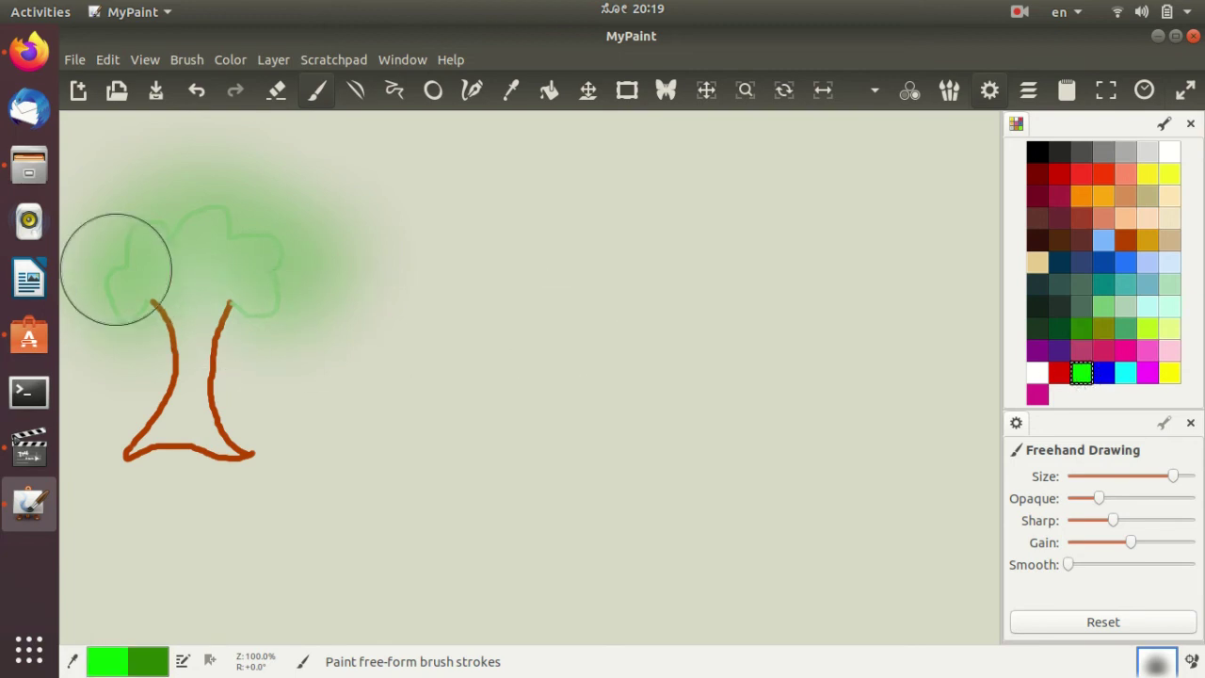
pyautogui.moveTo(150, 210)
pyautogui.mouseDown()
pyautogui.moveTo(274, 251)
pyautogui.moveTo(264, 279)
pyautogui.moveTo(237, 287)
pyautogui.moveTo(251, 230)
pyautogui.moveTo(204, 200)
pyautogui.moveTo(147, 259)
pyautogui.mouseUp()
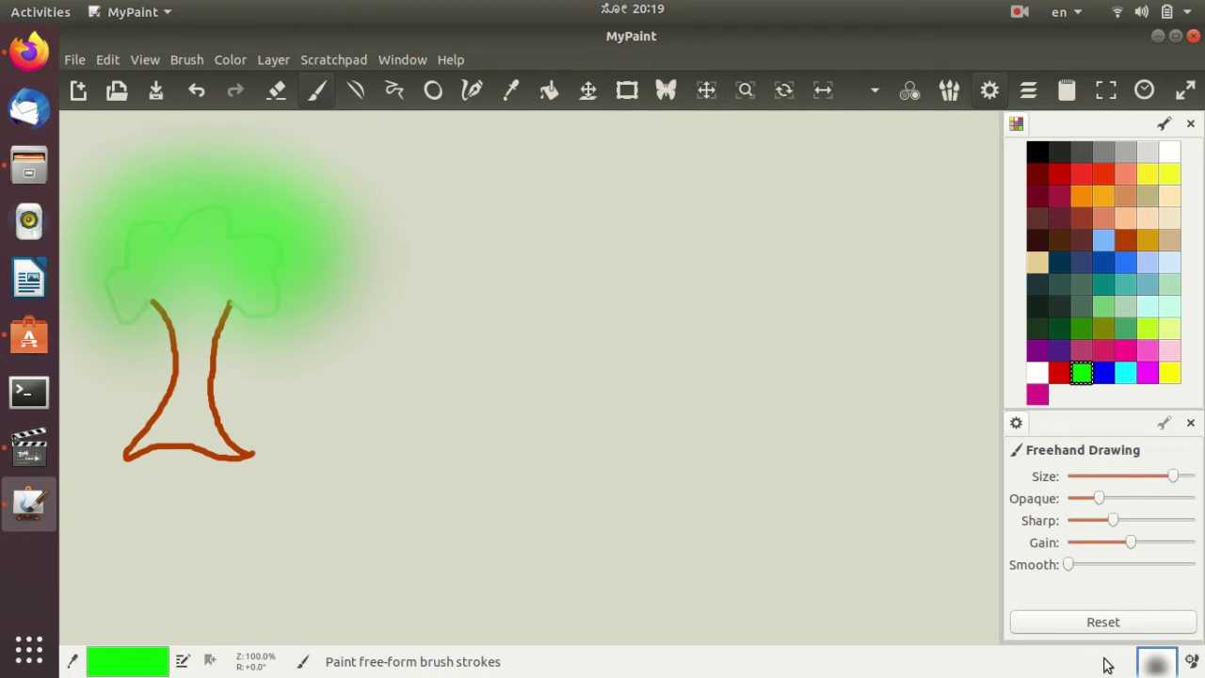
# Try a larger bright green scalloped outline around the crown with the second-row, second brush of Set#4, and undo it.
pyautogui.click(1173, 669)
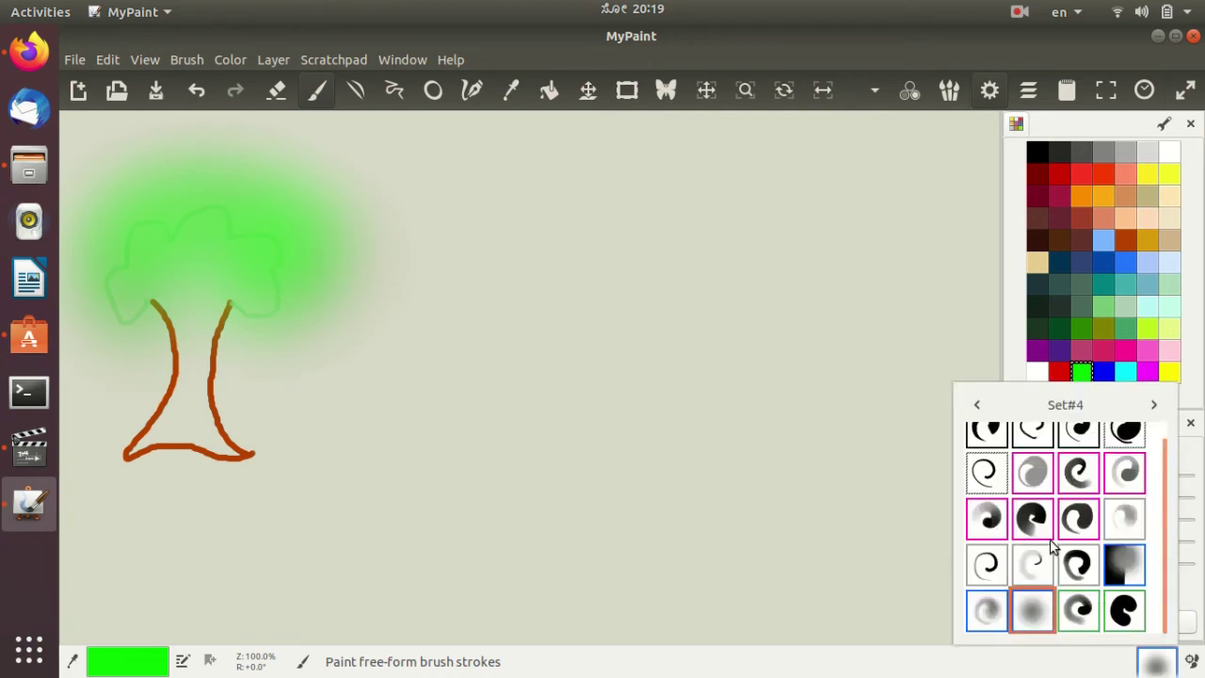
pyautogui.click(1033, 478)
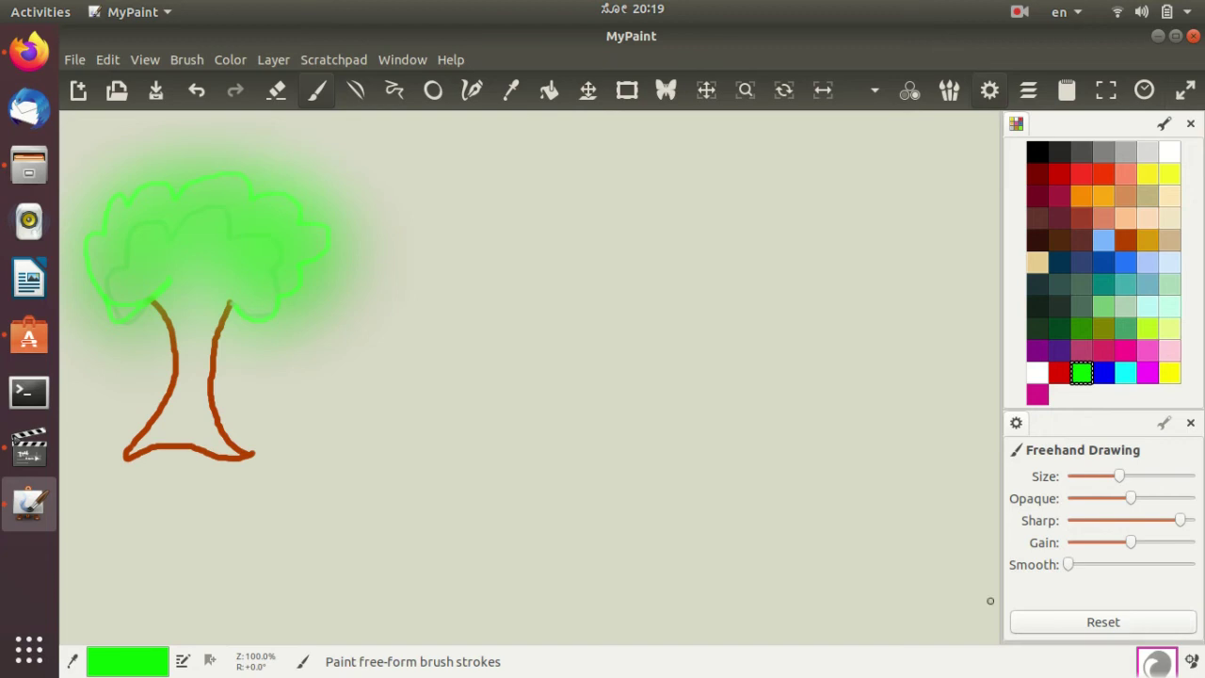
pyautogui.press('ctrl')
# Draw a faint scalloped outline over the crown in medium sea green with the last brush in the third row of Set#4.
pyautogui.click(1156, 666)
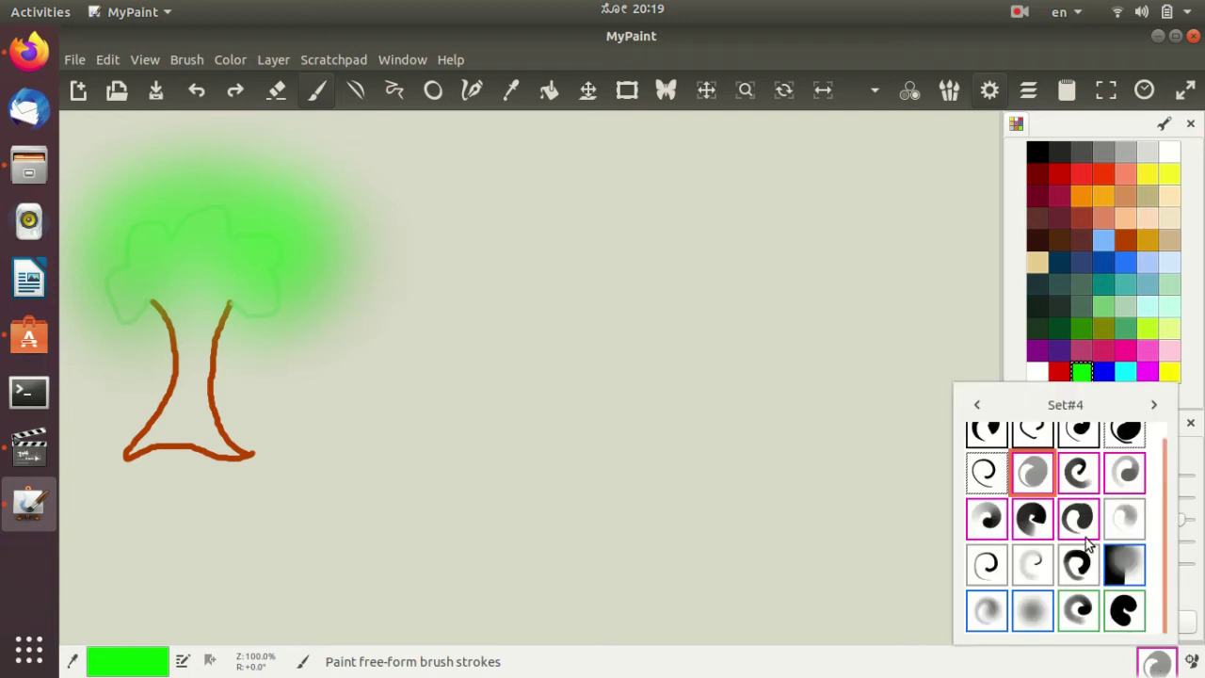
pyautogui.click(1129, 533)
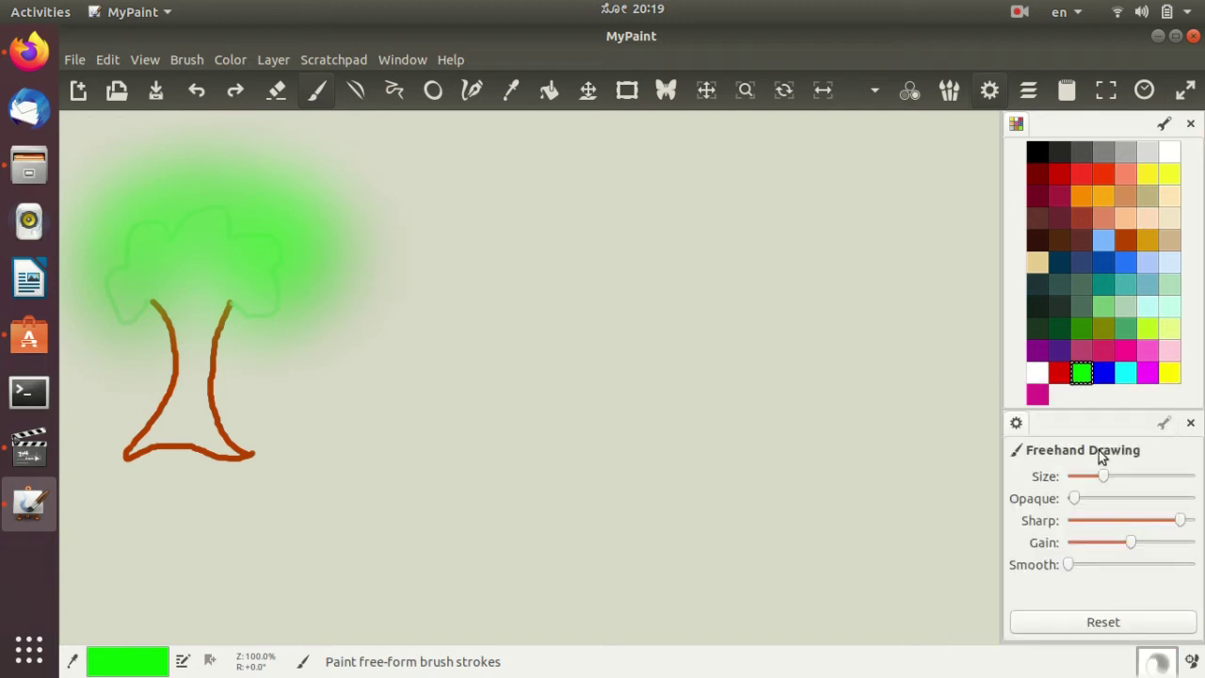
pyautogui.click(1125, 327)
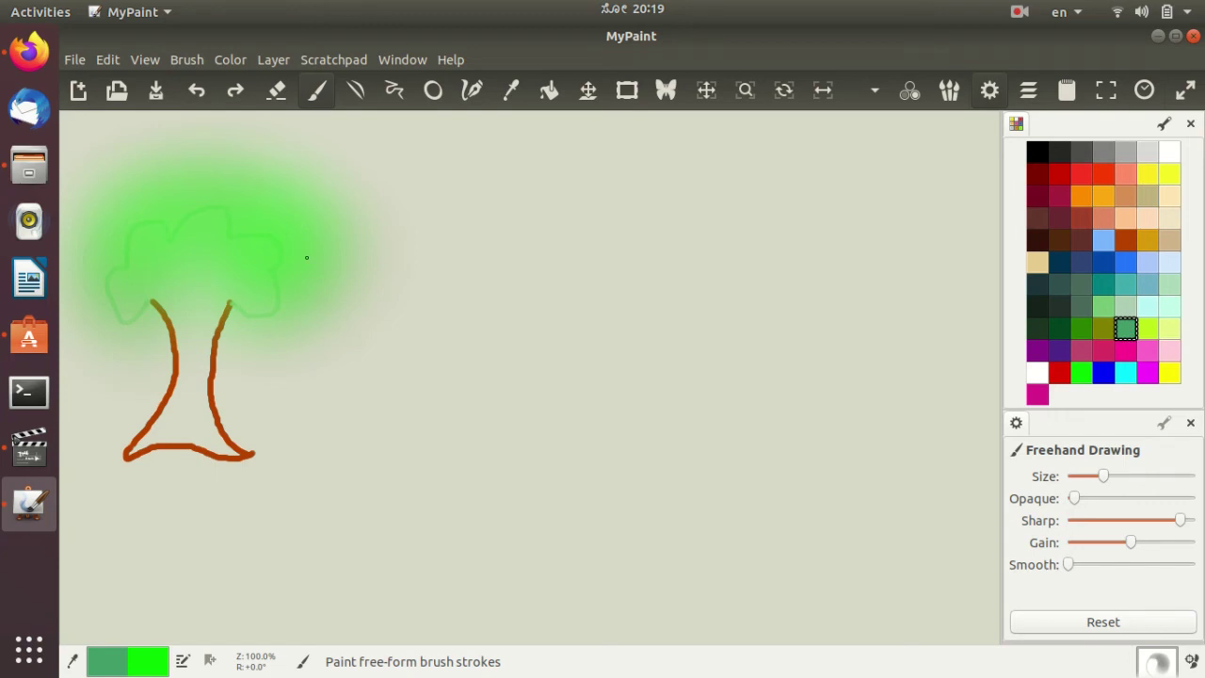
pyautogui.moveTo(263, 312); pyautogui.dragTo(278, 282)
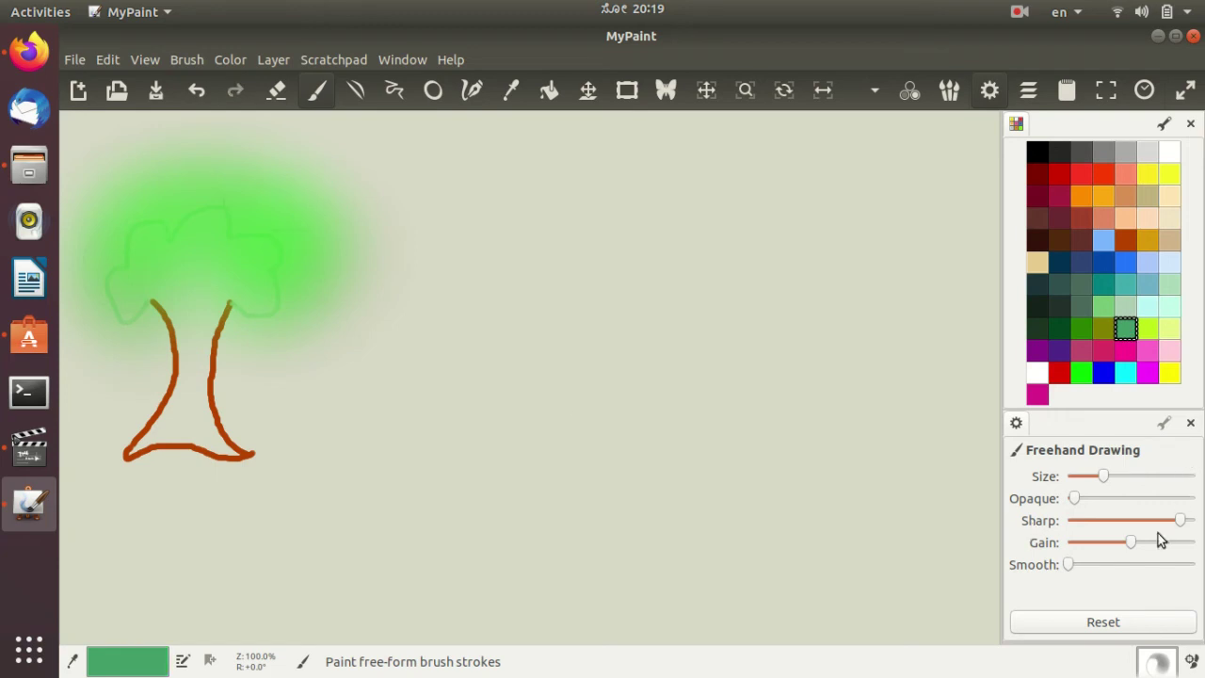
# Shade over the tree crown in medium sea green with the large soft round brush of Set#4.
pyautogui.click(1155, 663)
pyautogui.click(1038, 609)
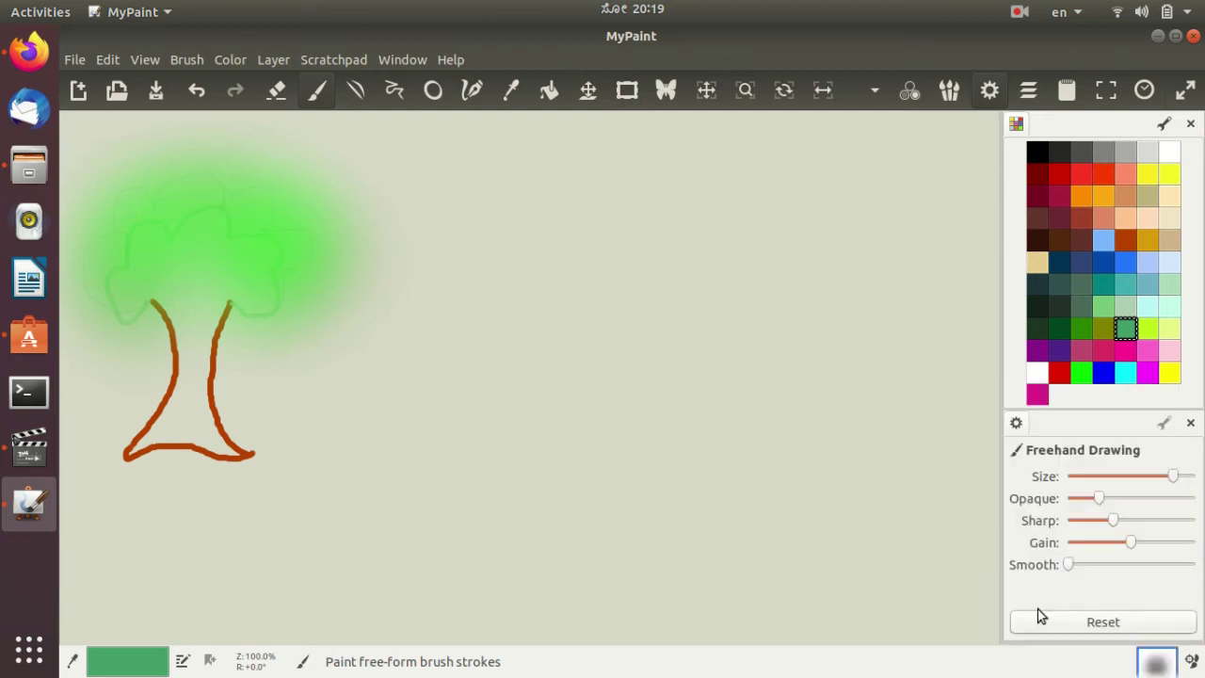
pyautogui.moveTo(156, 288)
pyautogui.mouseDown()
pyautogui.moveTo(113, 242)
pyautogui.moveTo(155, 238)
pyautogui.moveTo(211, 198)
pyautogui.moveTo(250, 275)
pyautogui.mouseUp()
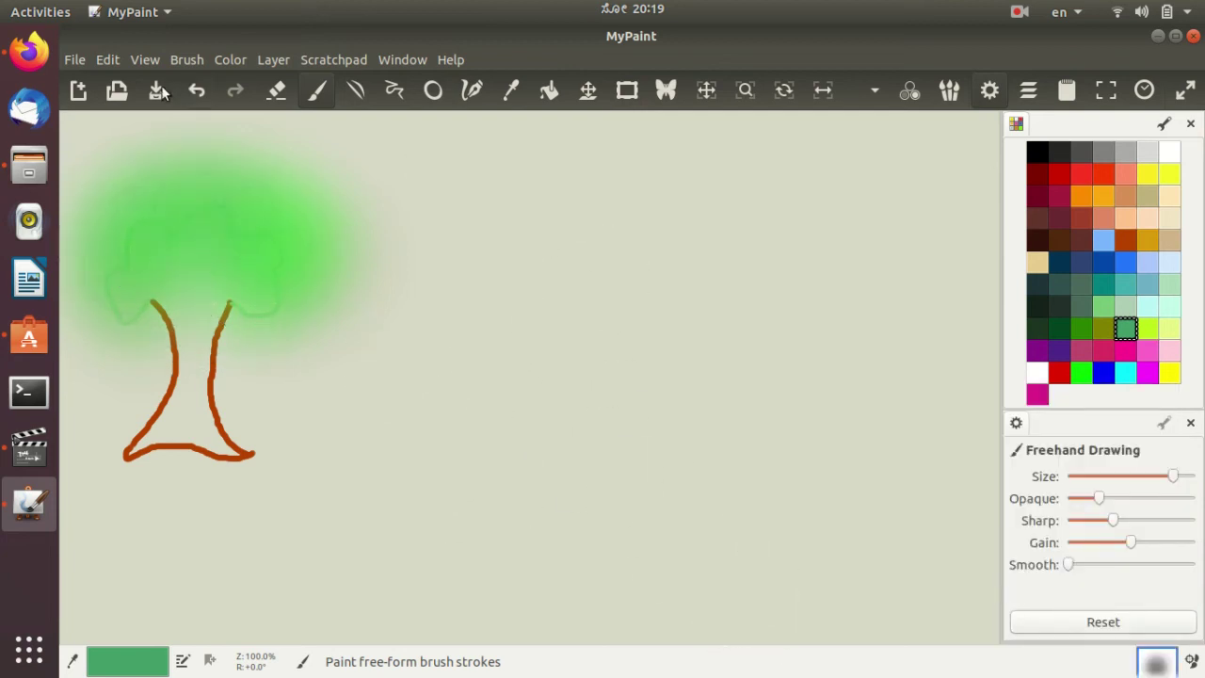
# Draw a black triangle beside the tree with the Lines and Curves tool and the second brush of Set#4.
pyautogui.click(355, 90)
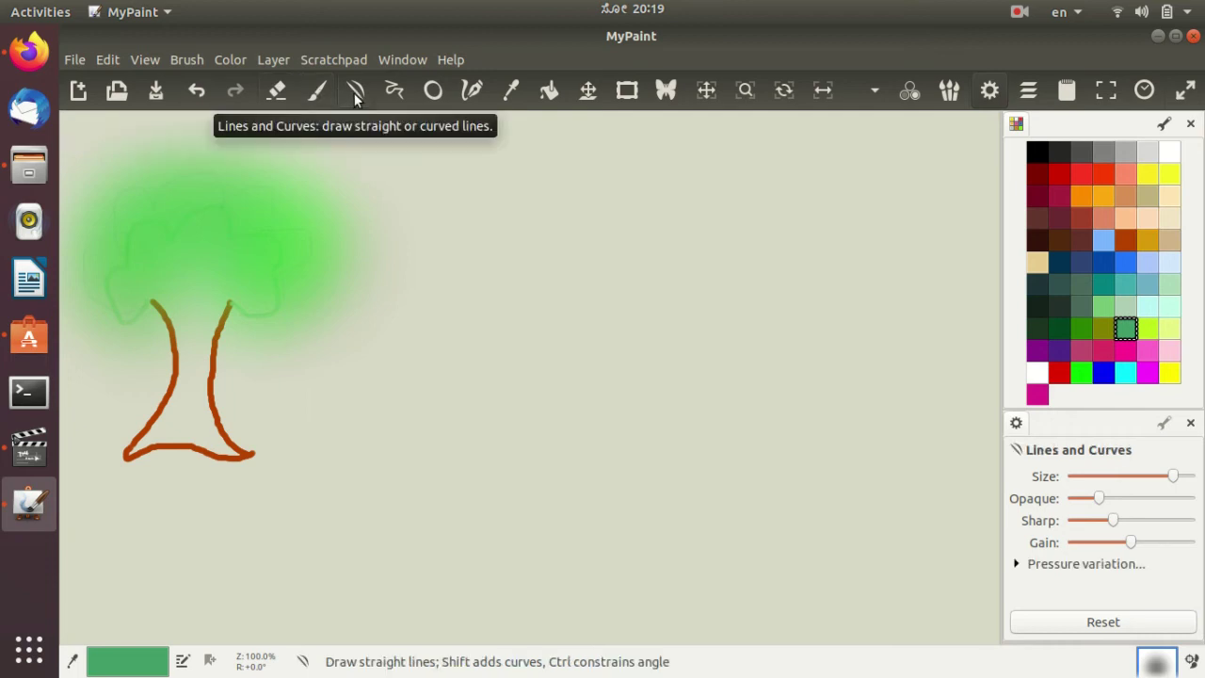
pyautogui.click(1158, 669)
pyautogui.click(1022, 445)
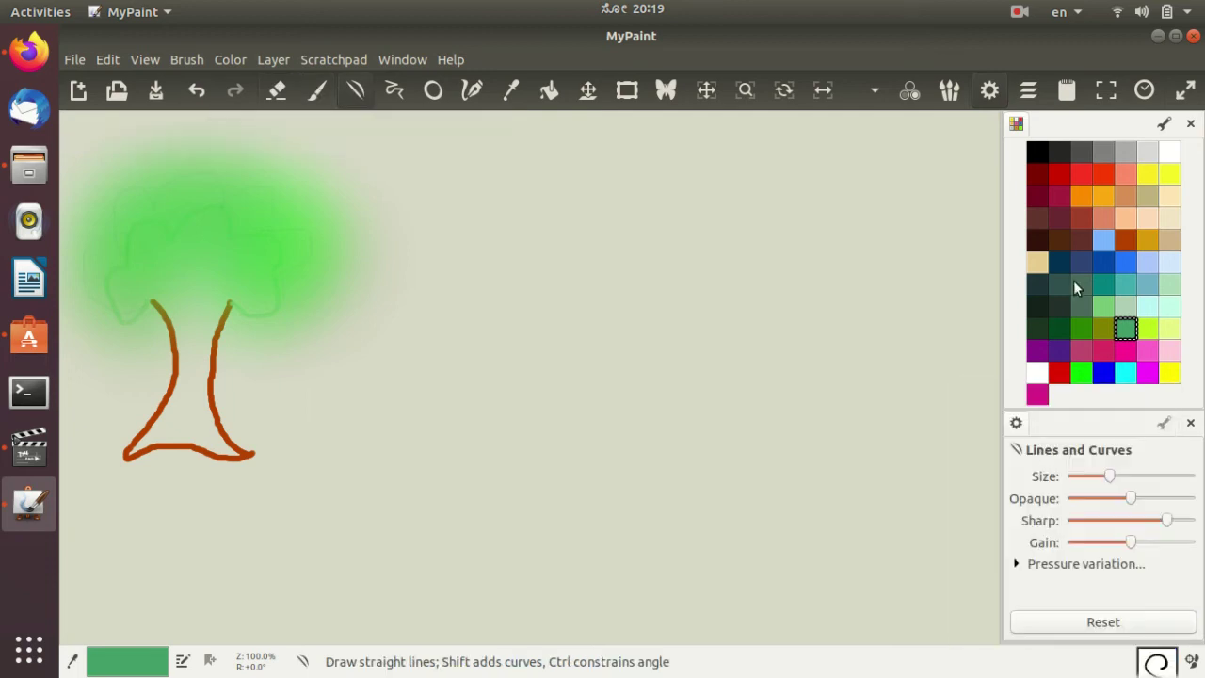
pyautogui.click(1041, 153)
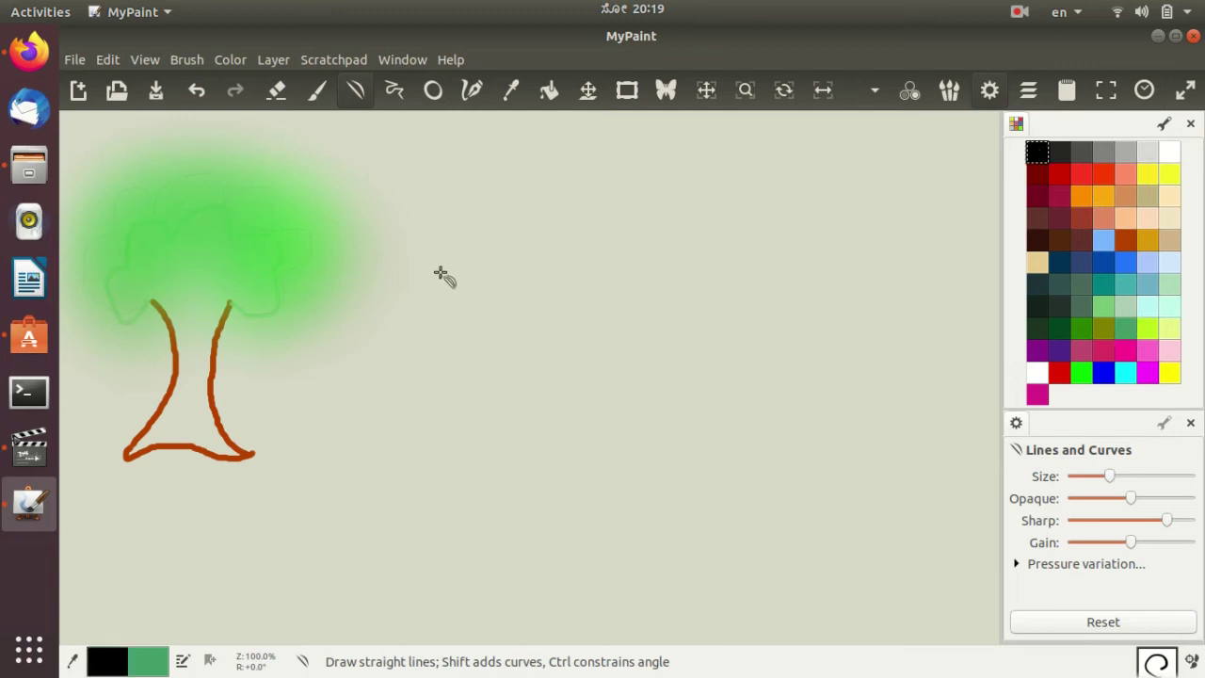
pyautogui.moveTo(410, 315)
pyautogui.mouseDown()
pyautogui.moveTo(471, 209)
pyautogui.moveTo(525, 310)
pyautogui.mouseUp()
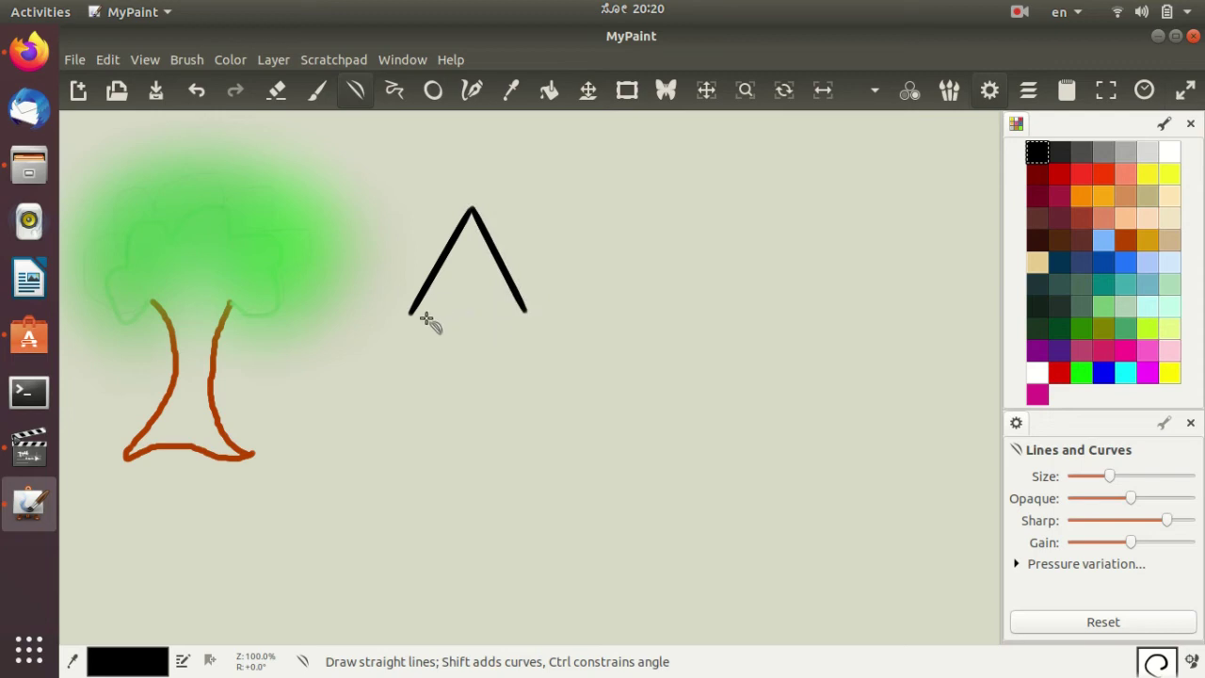
pyautogui.moveTo(411, 314); pyautogui.dragTo(526, 313)
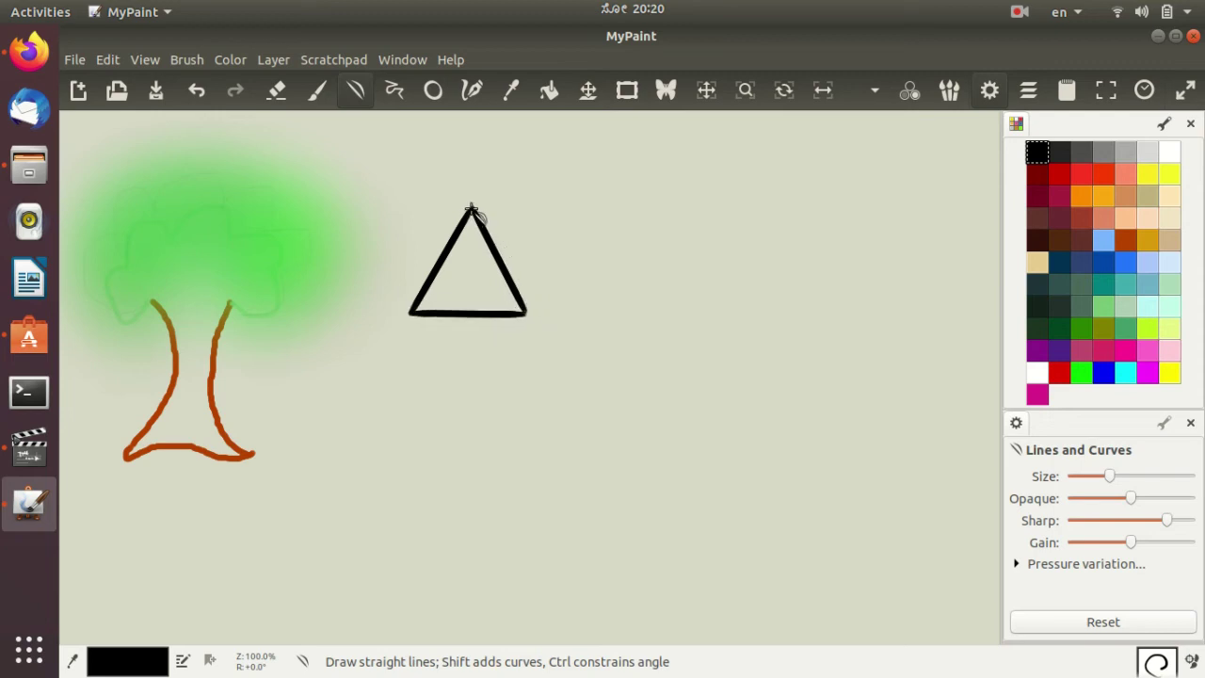
# Draw two horizontal black lines extending right from the triangle's apex and its right base corner, redoing the lower line to align with the base.
pyautogui.moveTo(471, 209); pyautogui.dragTo(666, 209)
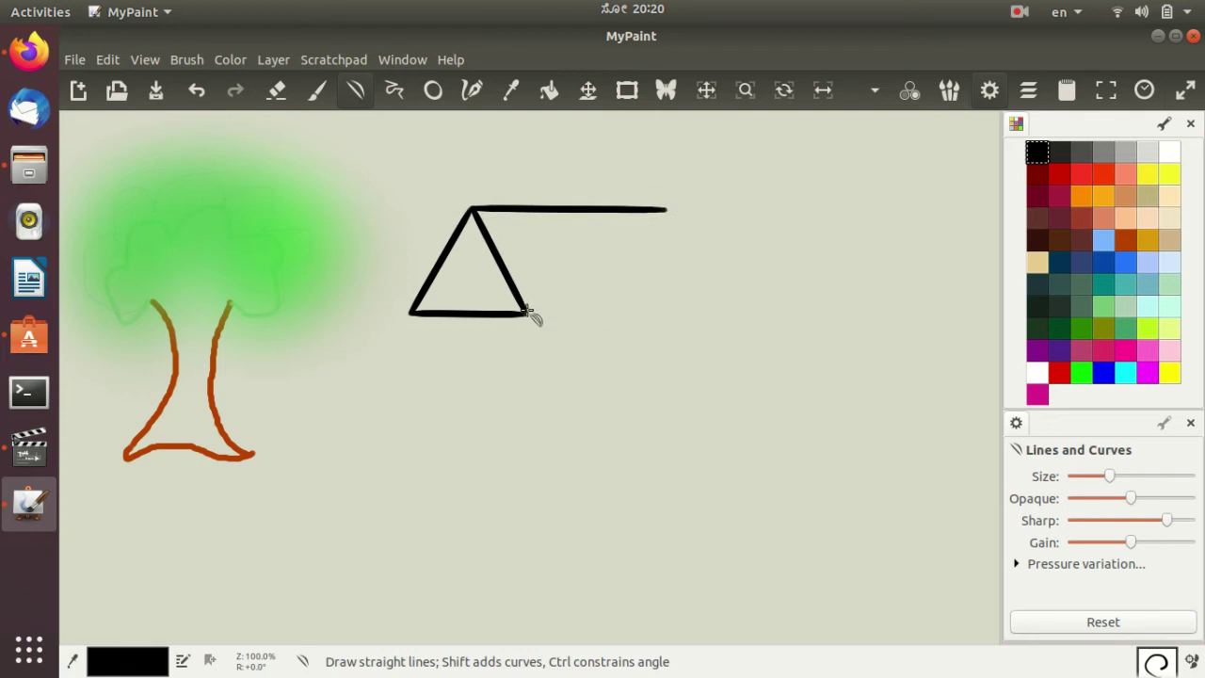
pyautogui.moveTo(525, 314); pyautogui.dragTo(676, 308)
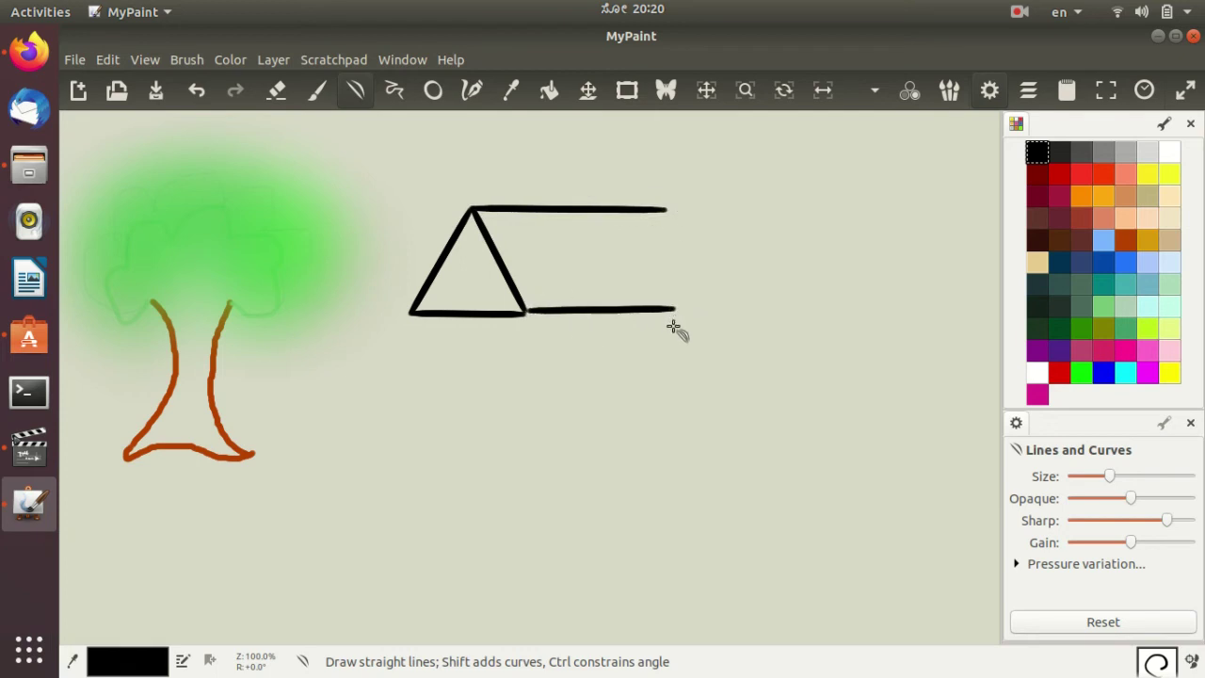
pyautogui.hotkey('ctrl', 'z')
pyautogui.moveTo(525, 315); pyautogui.dragTo(678, 311)
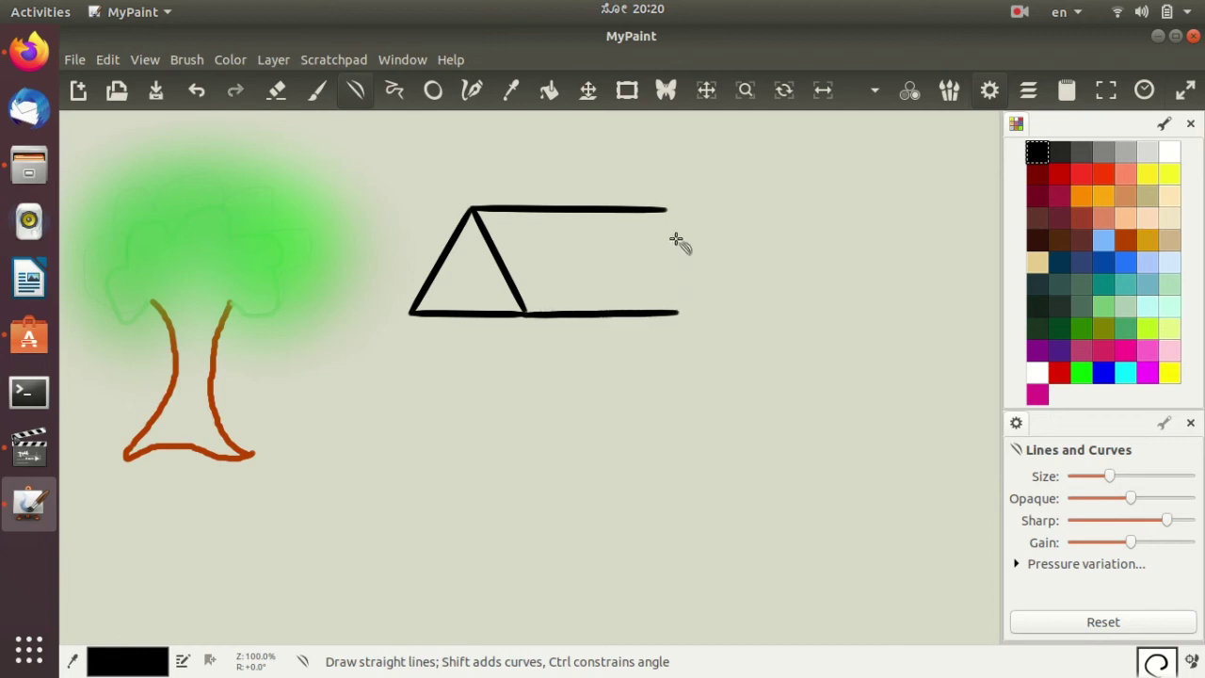
# Complete the house outline with black side walls and a base line, and add a small ellipse inside the gable triangle.
pyautogui.moveTo(671, 209); pyautogui.dragTo(674, 464)
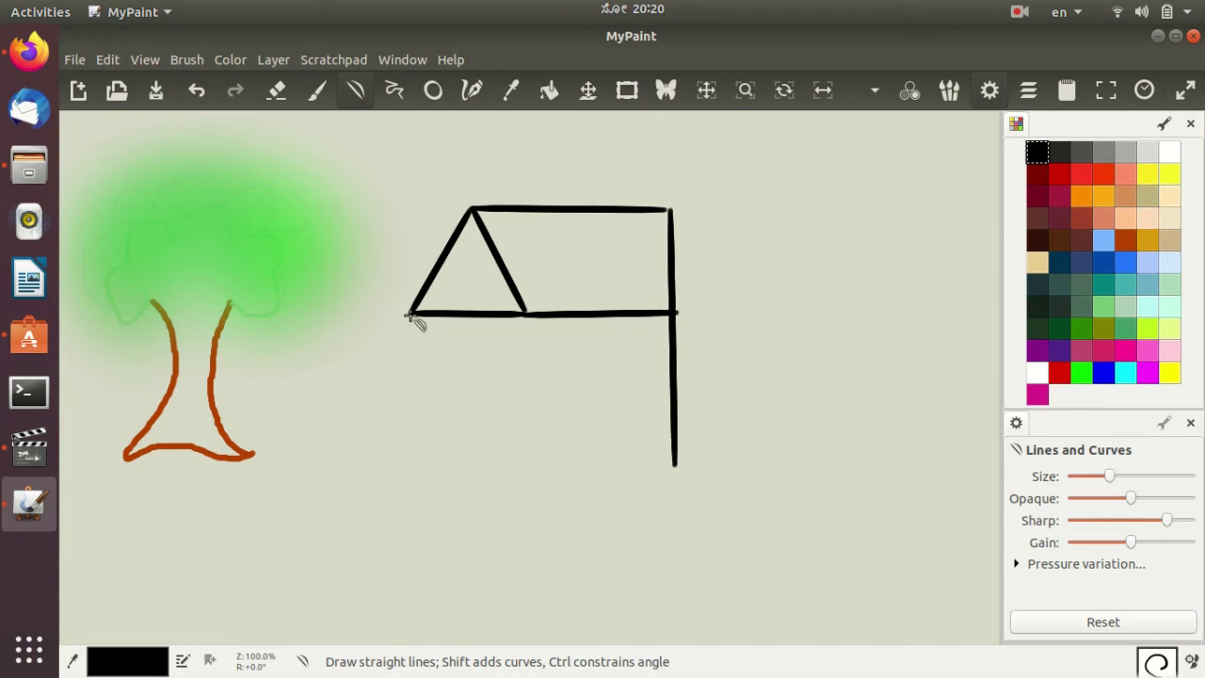
pyautogui.moveTo(411, 314)
pyautogui.mouseDown()
pyautogui.moveTo(412, 469)
pyautogui.moveTo(675, 469)
pyautogui.mouseUp()
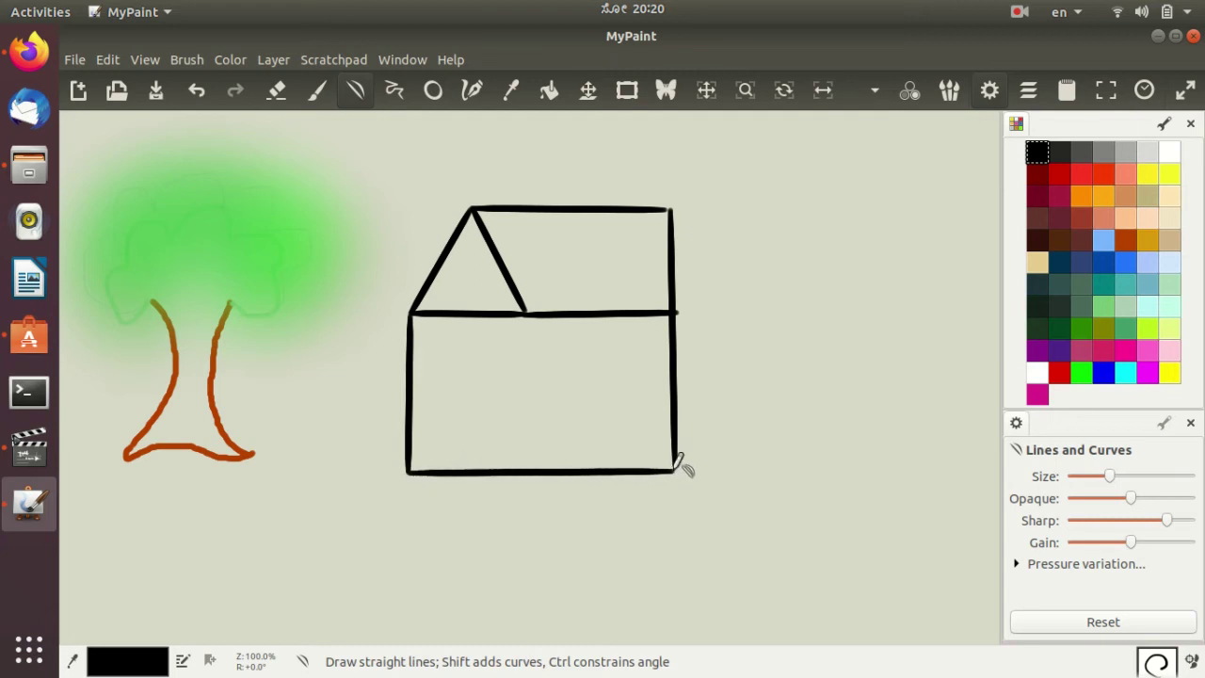
pyautogui.click(433, 90)
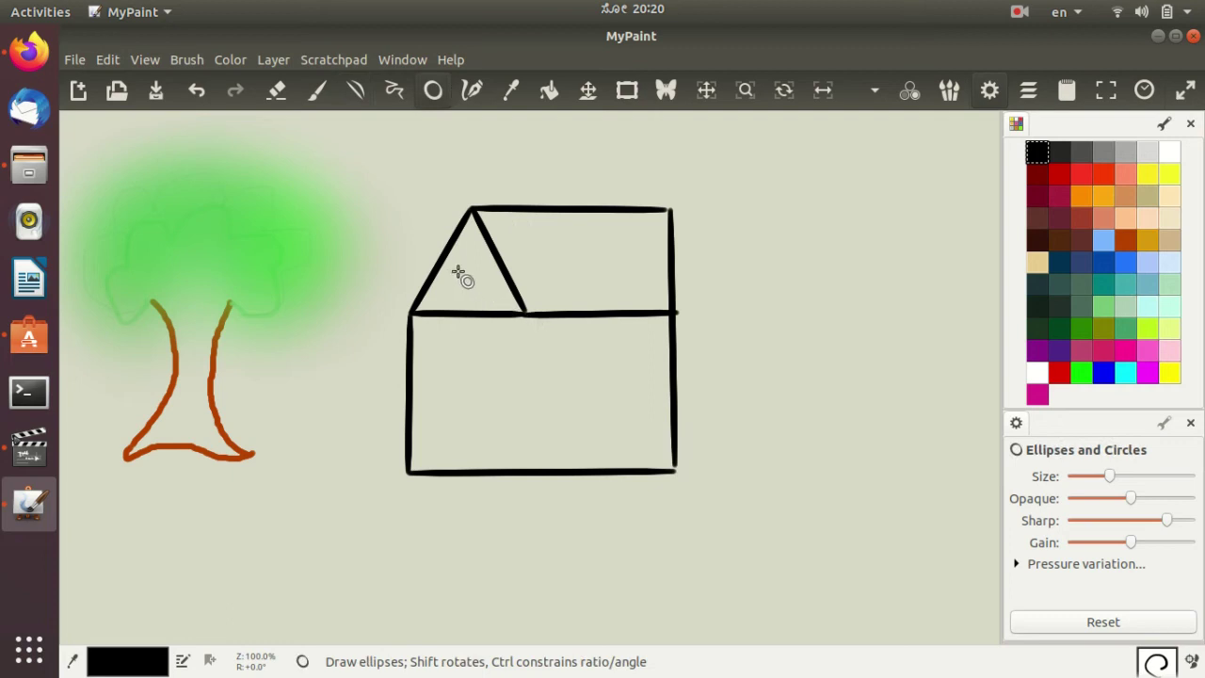
pyautogui.moveTo(458, 273); pyautogui.dragTo(482, 279)
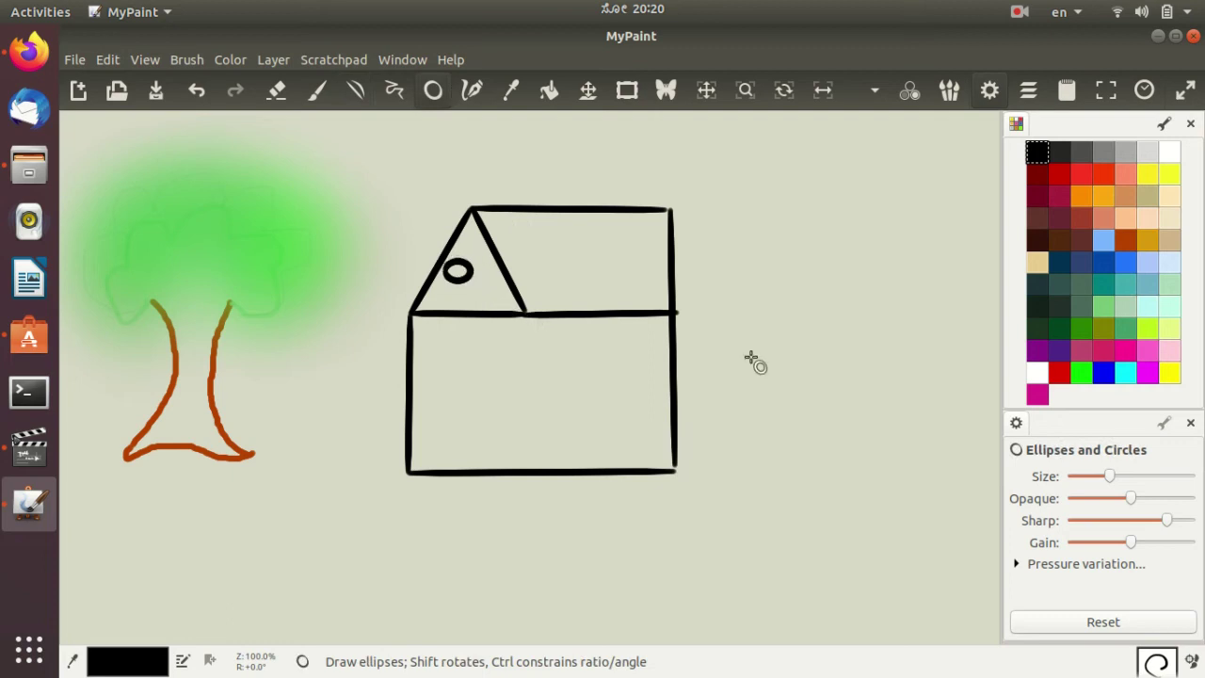
# Divide the roof into a tile grid with two horizontal and three slanted black lines using Lines and Curves.
pyautogui.click(355, 91)
pyautogui.moveTo(492, 238); pyautogui.dragTo(670, 239)
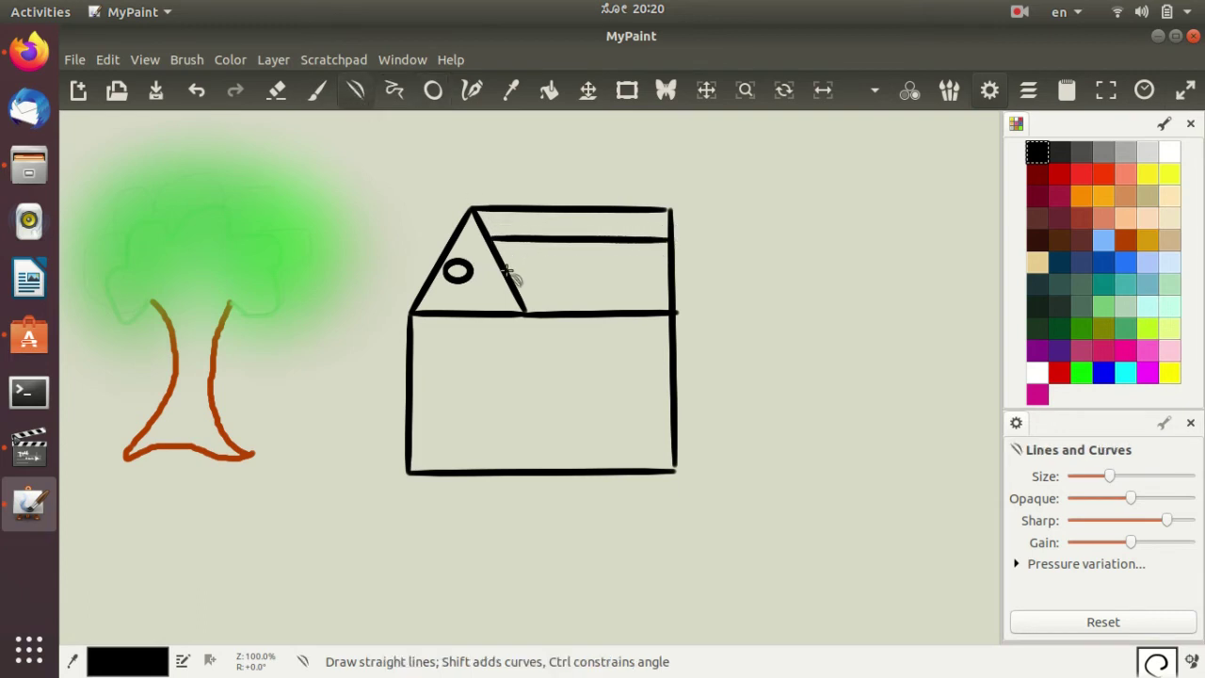
pyautogui.moveTo(509, 274); pyautogui.dragTo(672, 273)
pyautogui.moveTo(509, 210); pyautogui.dragTo(563, 312)
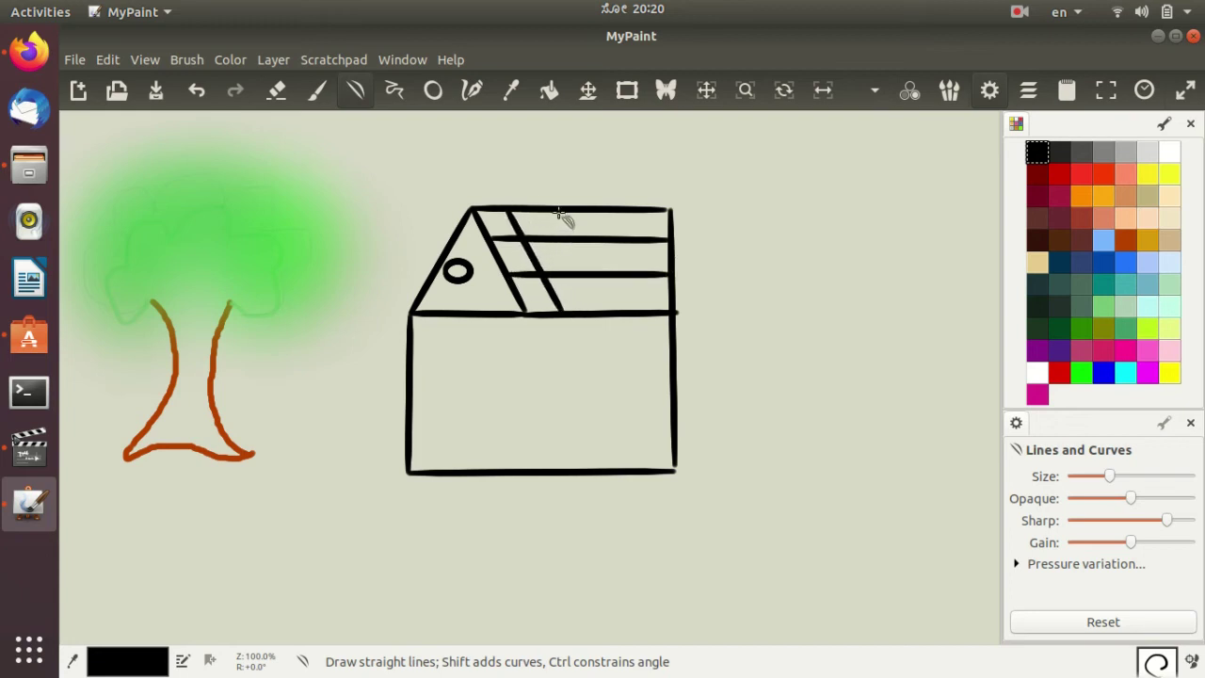
pyautogui.moveTo(559, 213); pyautogui.dragTo(616, 299)
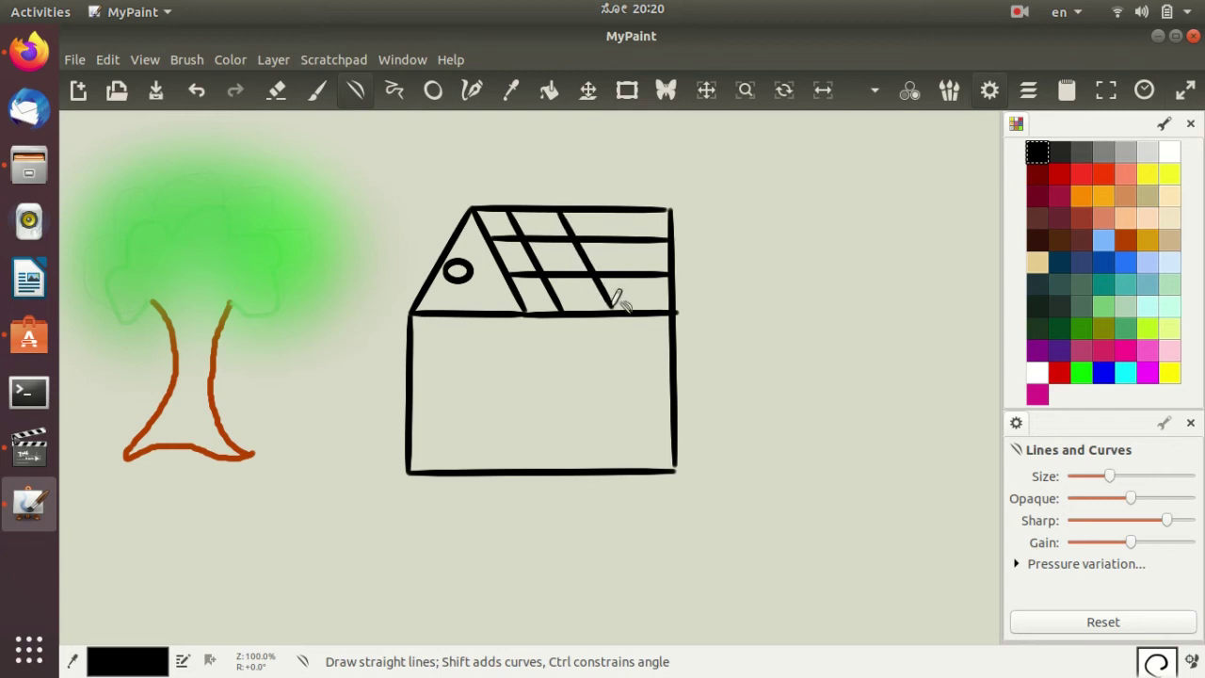
pyautogui.moveTo(615, 212); pyautogui.dragTo(671, 303)
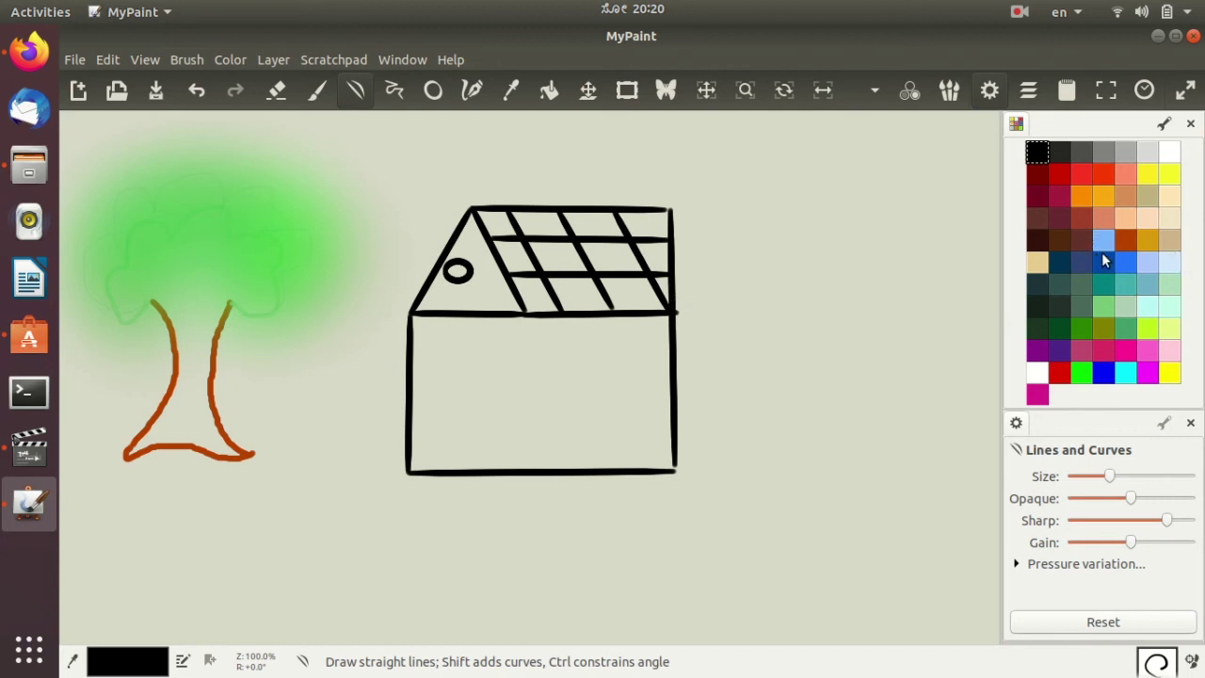
# Draw a red vertical line from the gable's lower right corner to the base, and a blue door with crossed diagonals beside it.
pyautogui.click(1100, 176)
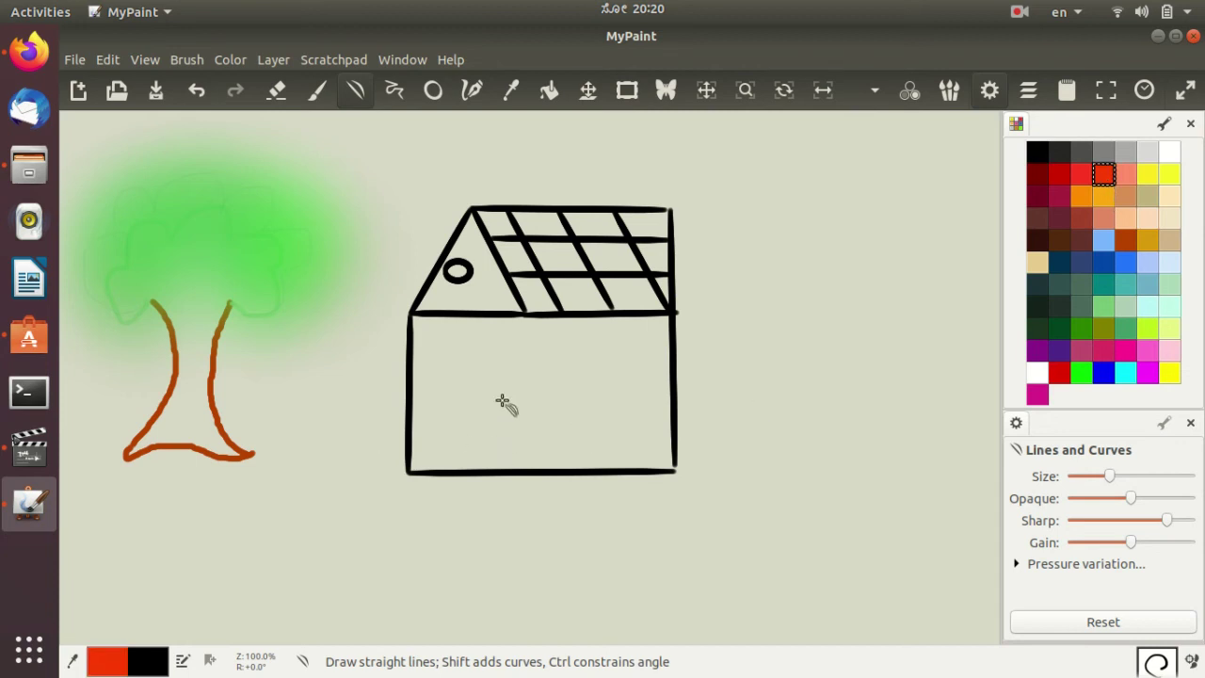
pyautogui.moveTo(524, 314); pyautogui.dragTo(524, 470)
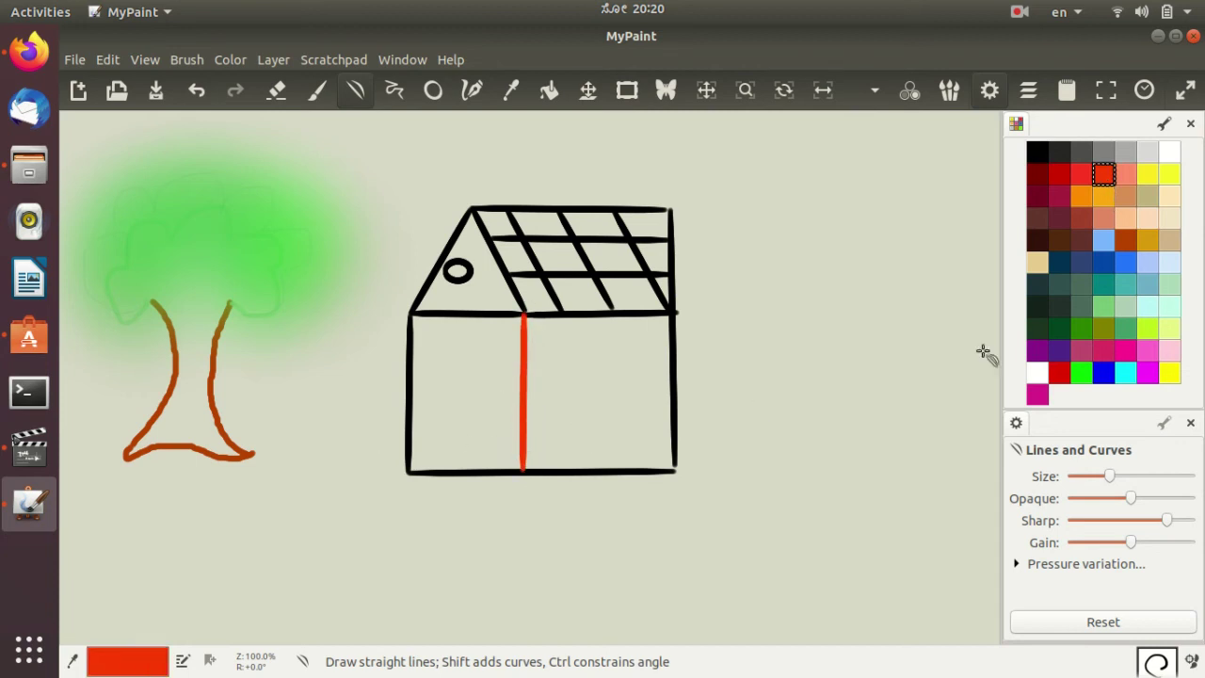
pyautogui.click(1125, 259)
pyautogui.moveTo(439, 469)
pyautogui.mouseDown()
pyautogui.moveTo(438, 392)
pyautogui.moveTo(498, 395)
pyautogui.moveTo(495, 466)
pyautogui.mouseUp()
pyautogui.moveTo(494, 400)
pyautogui.mouseDown()
pyautogui.moveTo(469, 439)
pyautogui.moveTo(490, 458)
pyautogui.mouseUp()
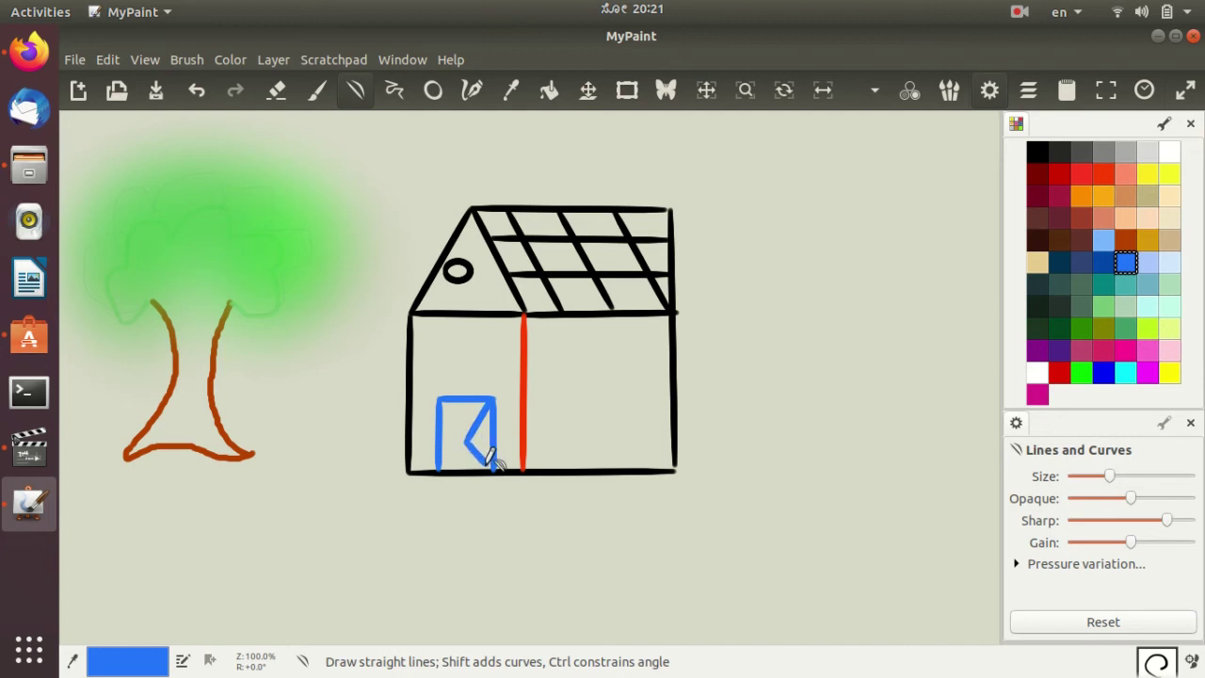
pyautogui.moveTo(439, 399); pyautogui.dragTo(440, 468)
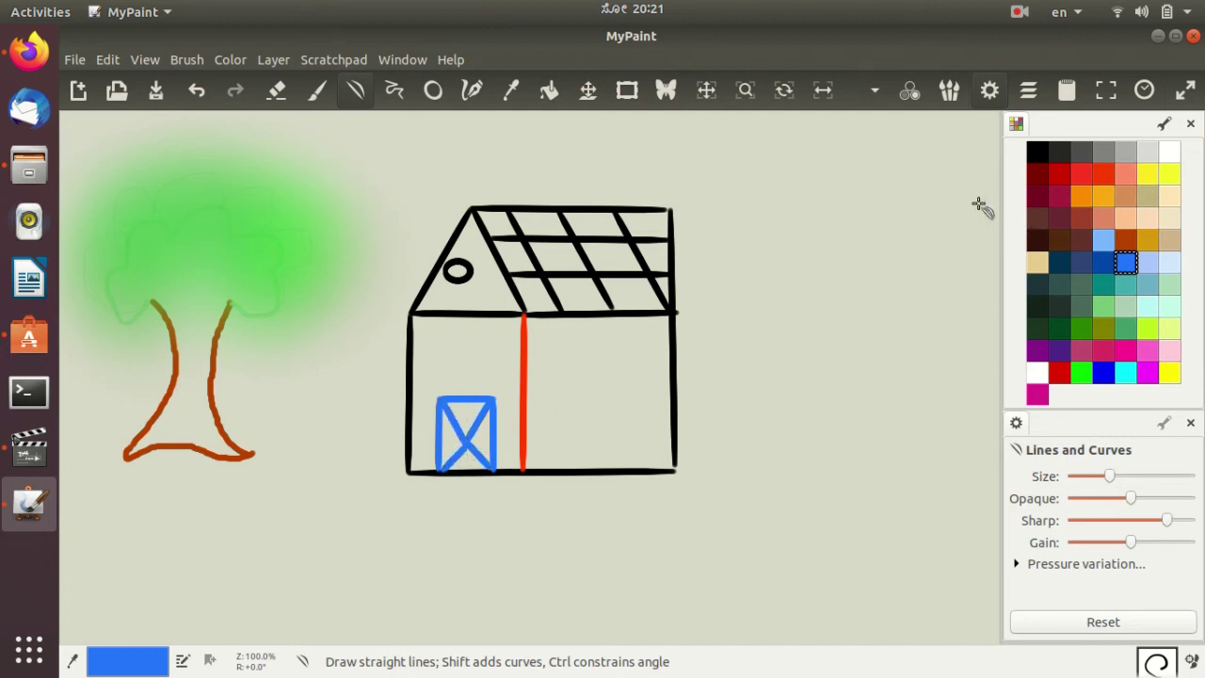
# Flood-fill alternating roof tiles with reddish brown in a checkerboard pattern.
pyautogui.click(551, 92)
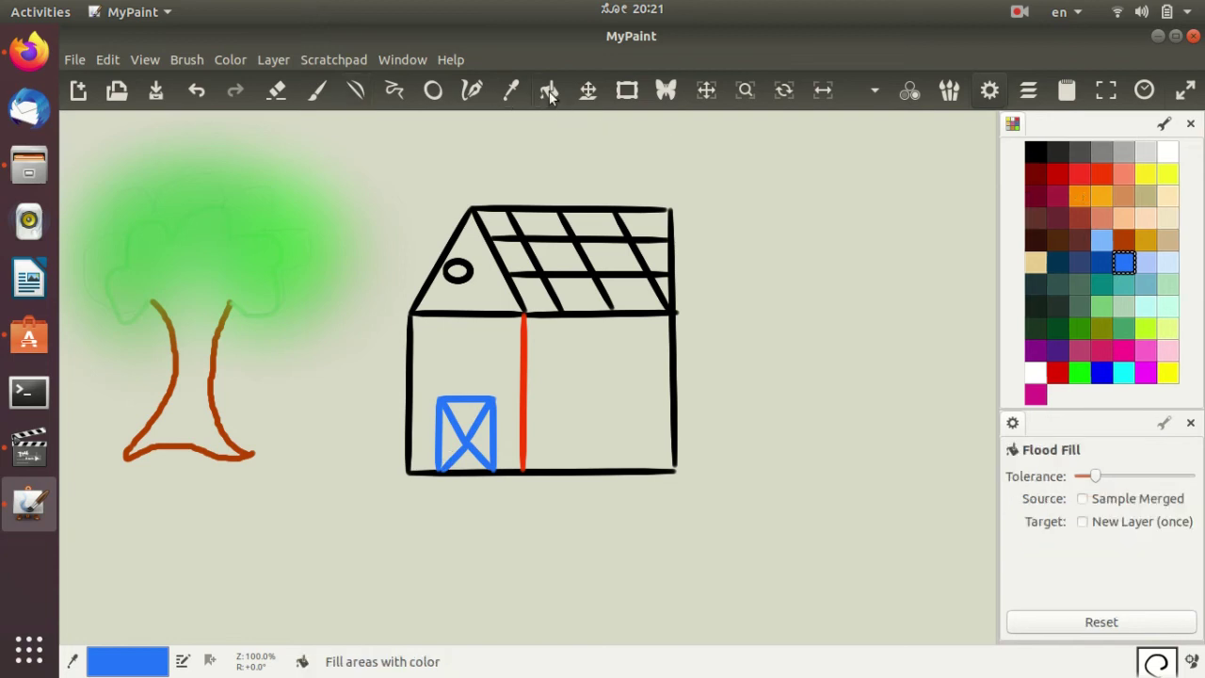
pyautogui.click(1122, 242)
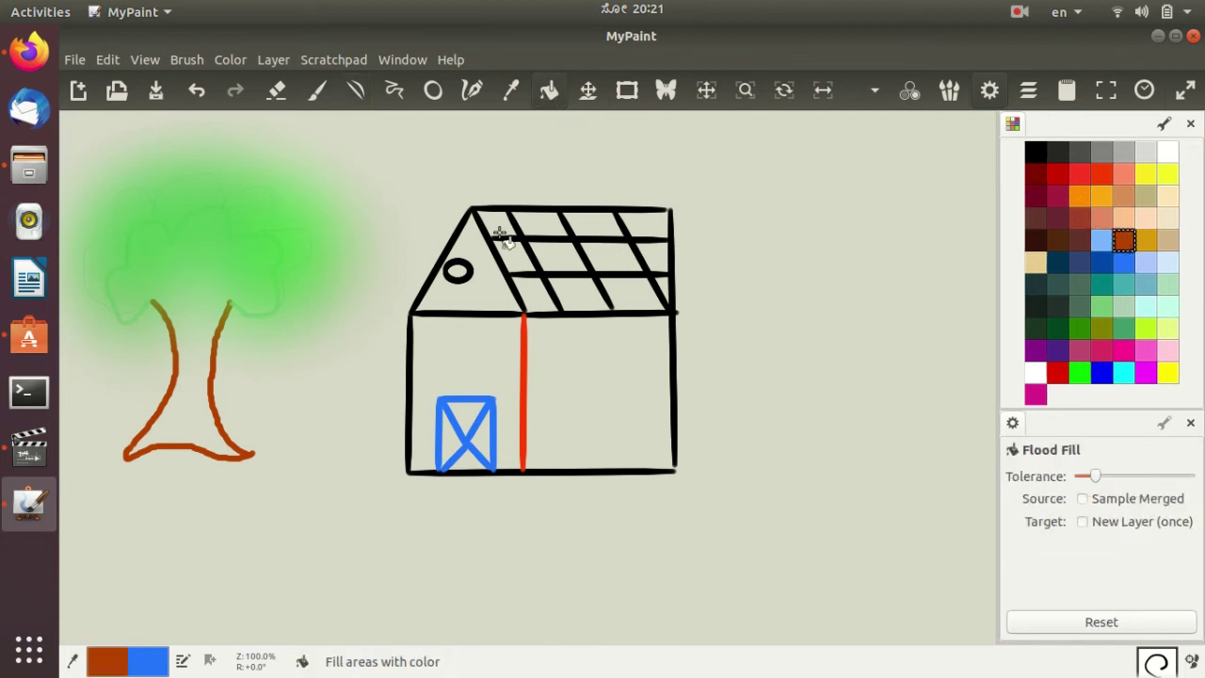
pyautogui.click(497, 222)
pyautogui.click(562, 254)
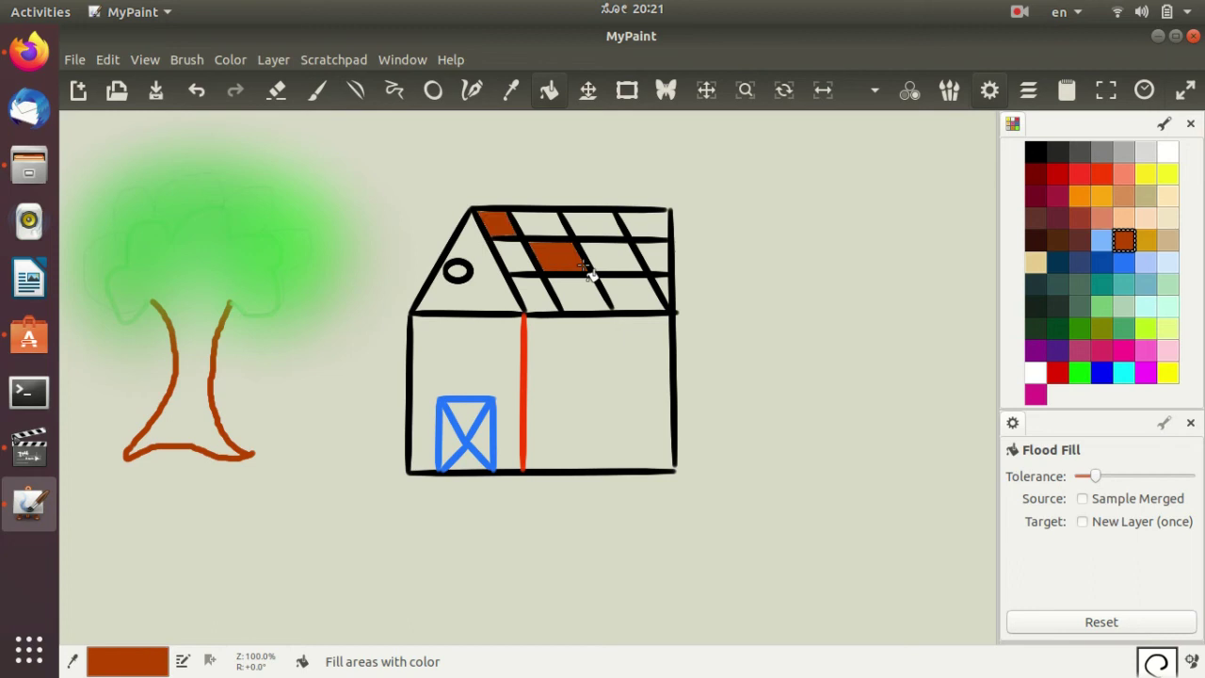
pyautogui.click(630, 293)
pyautogui.click(655, 250)
pyautogui.click(600, 221)
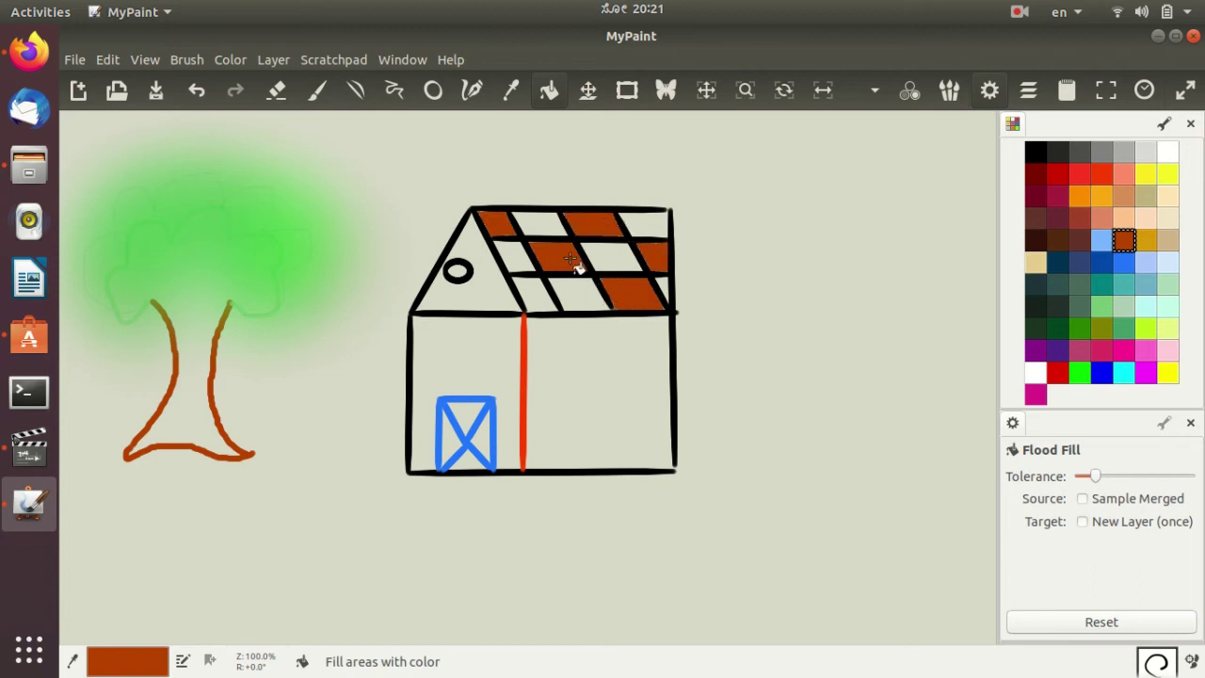
pyautogui.click(535, 296)
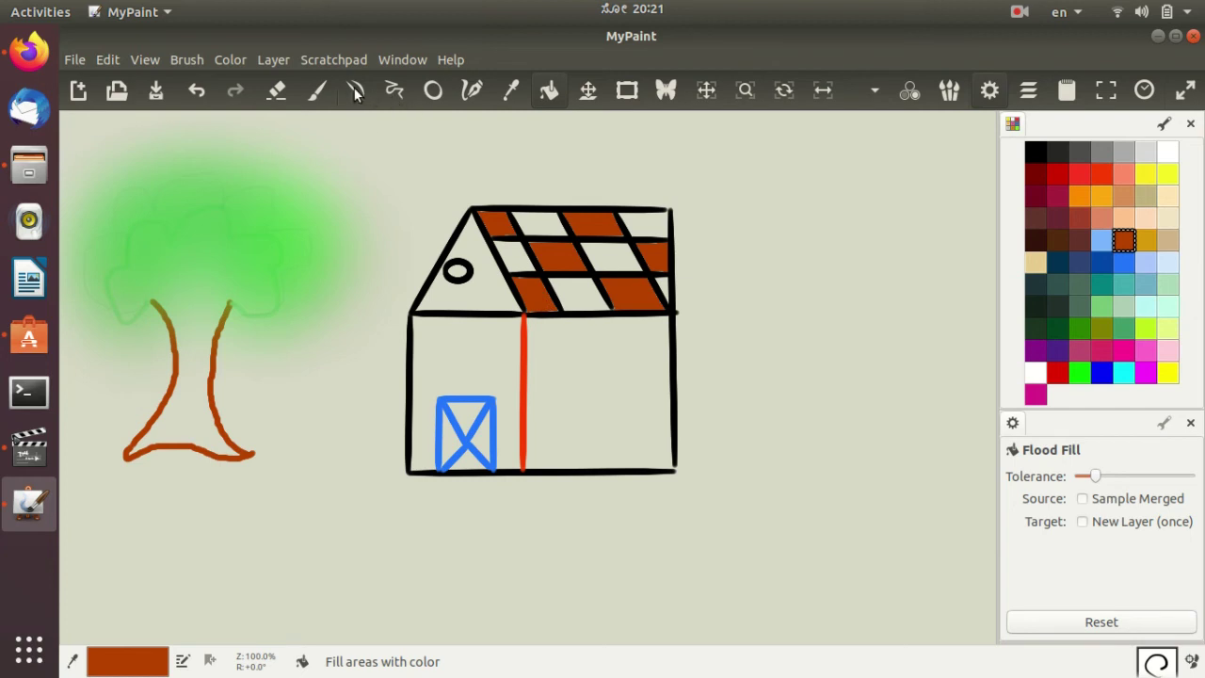
# Paint a row of four black V-shaped birds above the house with Freehand Drawing.
pyautogui.click(319, 92)
pyautogui.click(1037, 155)
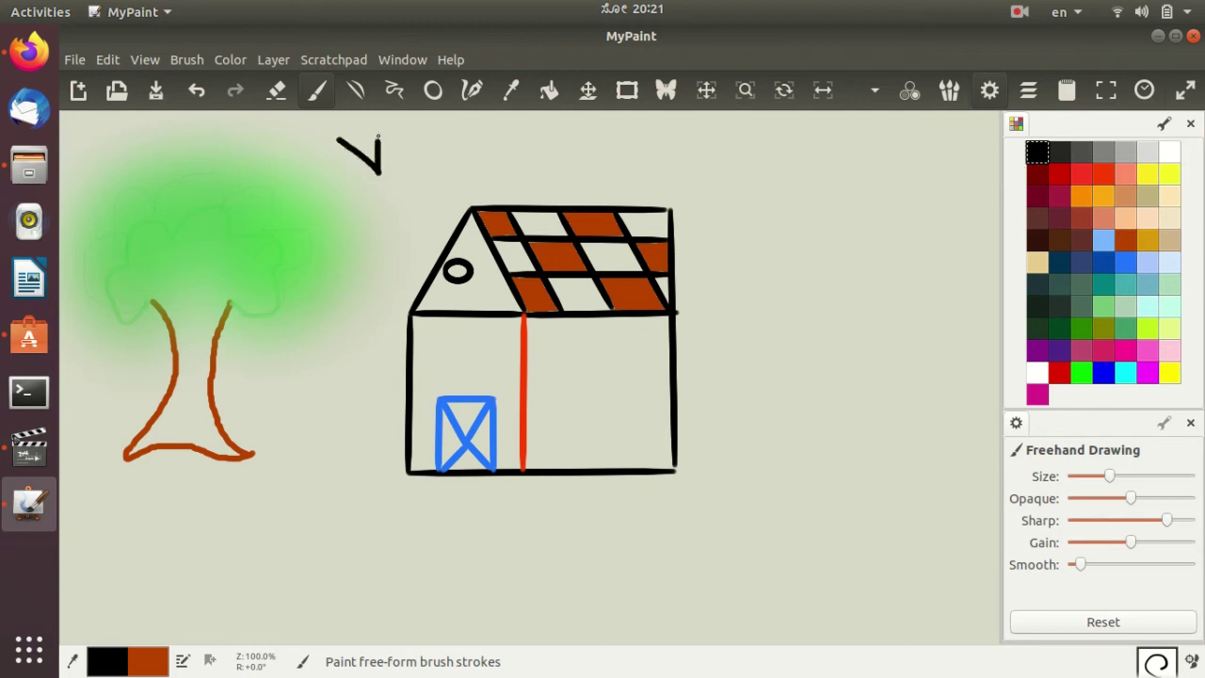
pyautogui.moveTo(380, 138); pyautogui.dragTo(388, 126)
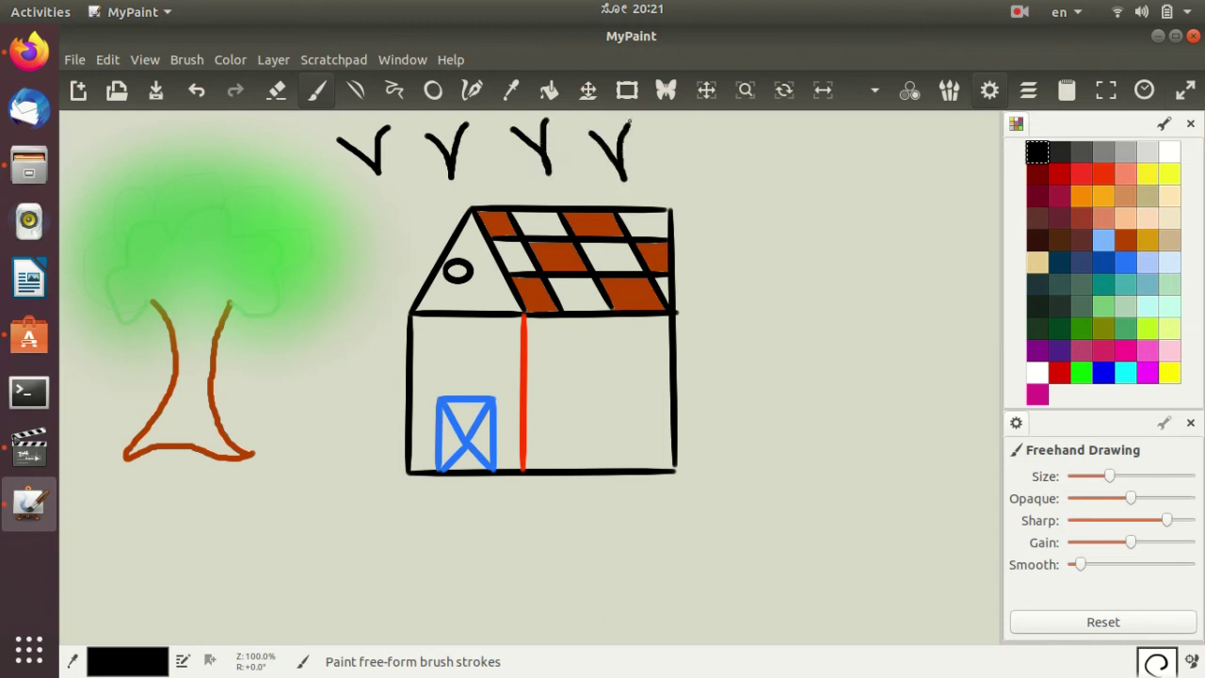
# Paint five broad smudgy V shapes around the roof, two over existing birds, in black with the second brush in the third row of Set#4.
pyautogui.click(1158, 662)
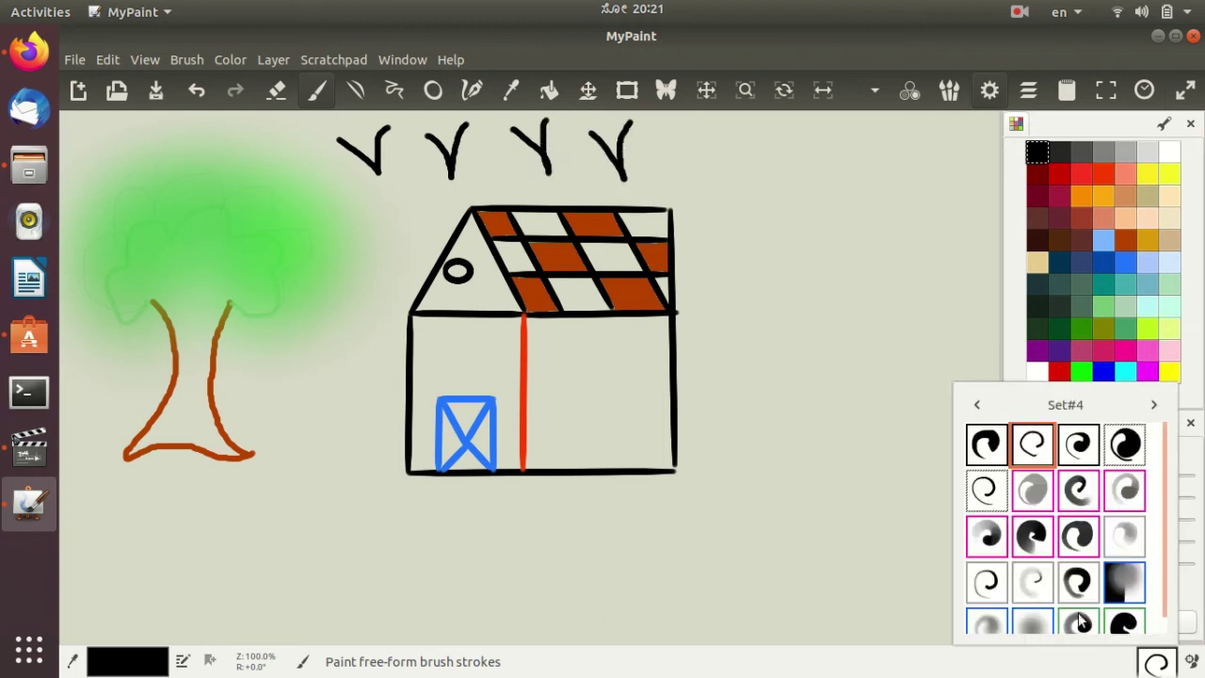
pyautogui.click(1111, 582)
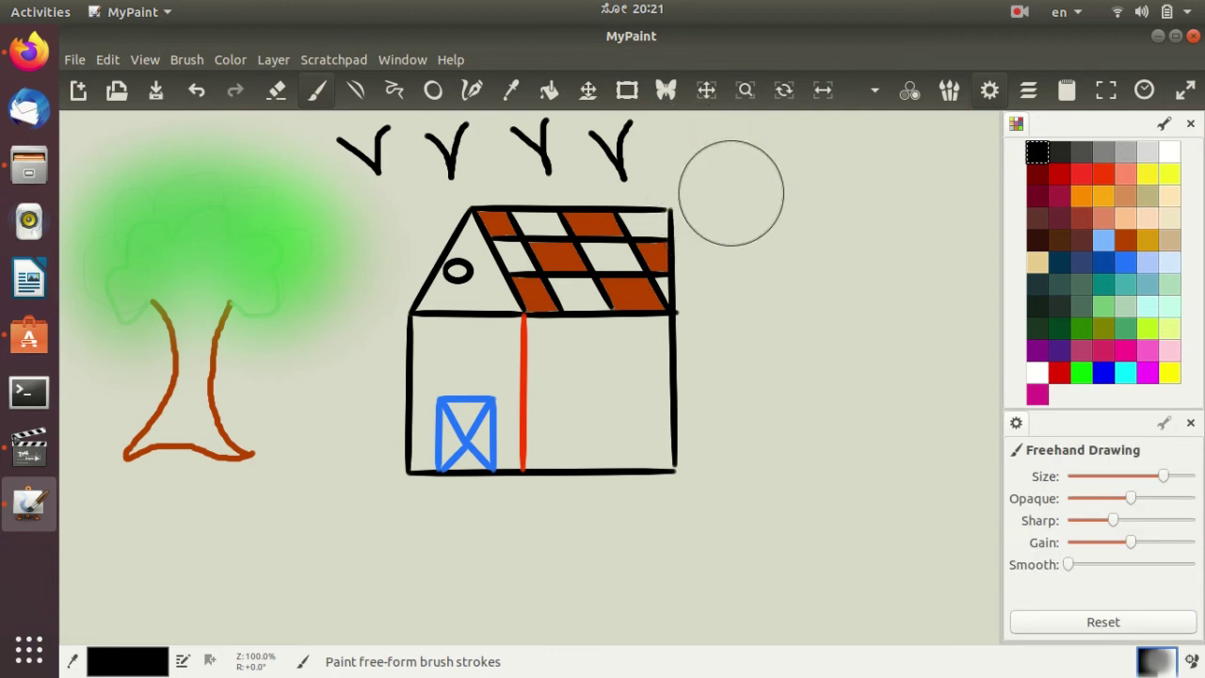
pyautogui.click(1154, 664)
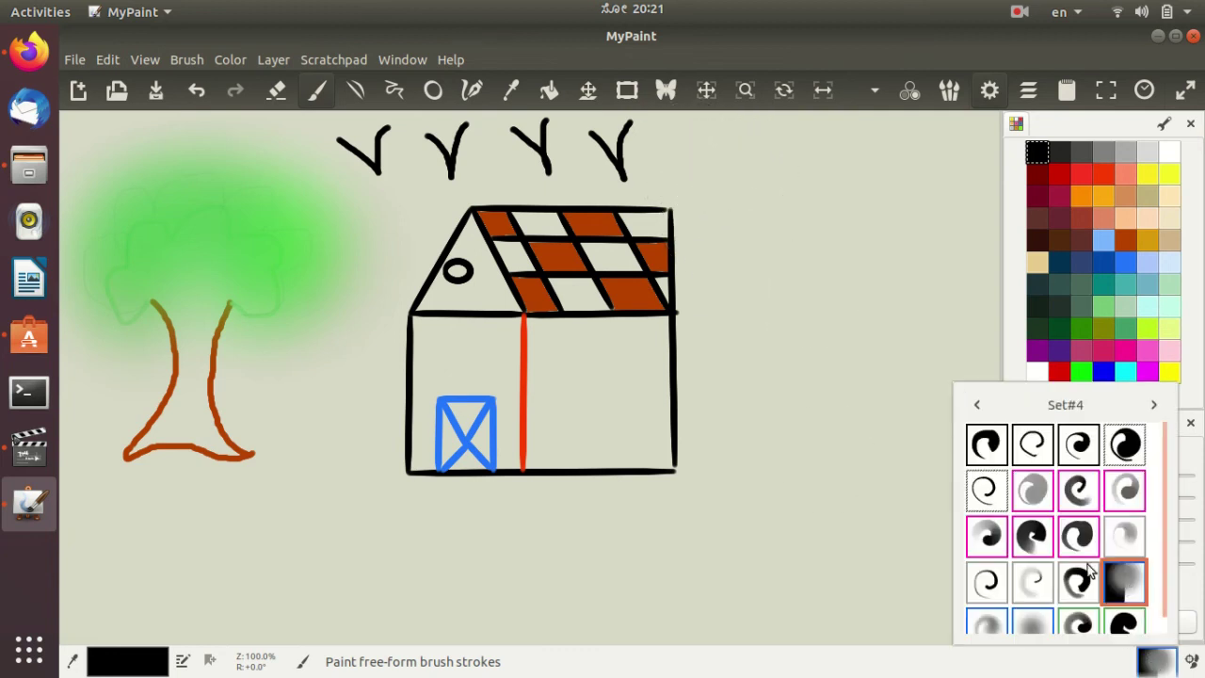
pyautogui.click(1043, 546)
pyautogui.moveTo(677, 141)
pyautogui.mouseDown()
pyautogui.moveTo(722, 189)
pyautogui.moveTo(741, 132)
pyautogui.mouseUp()
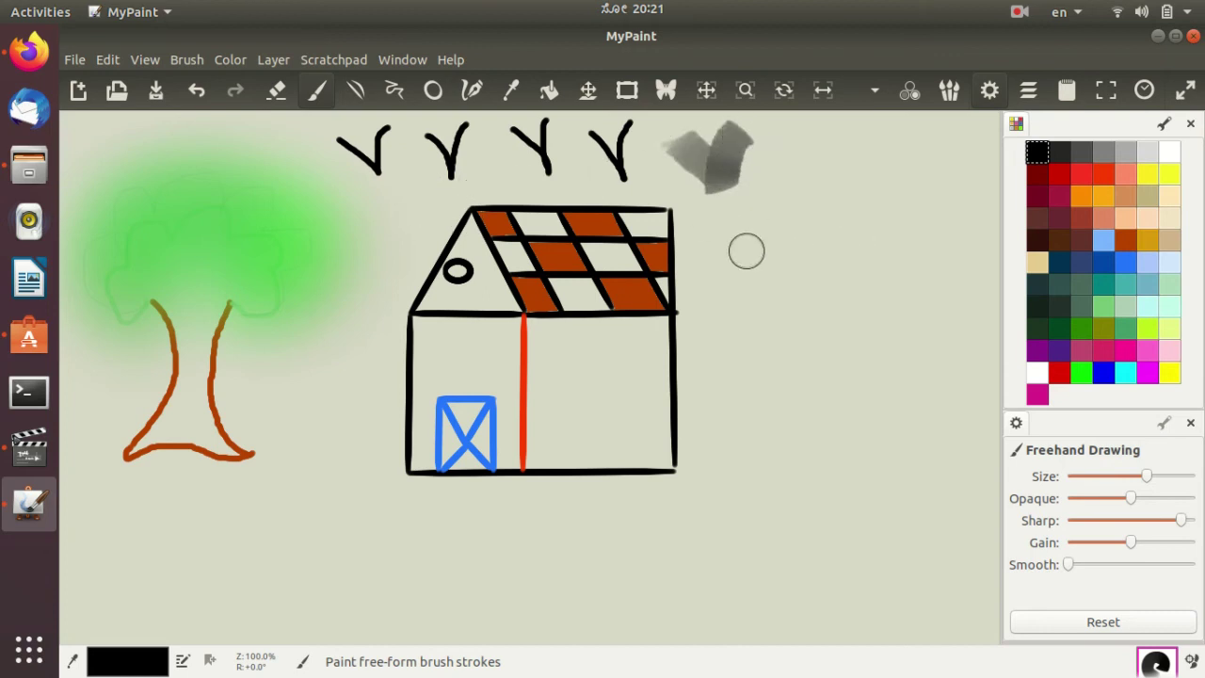
pyautogui.moveTo(359, 237)
pyautogui.mouseDown()
pyautogui.moveTo(395, 251)
pyautogui.moveTo(417, 231)
pyautogui.moveTo(426, 193)
pyautogui.mouseUp()
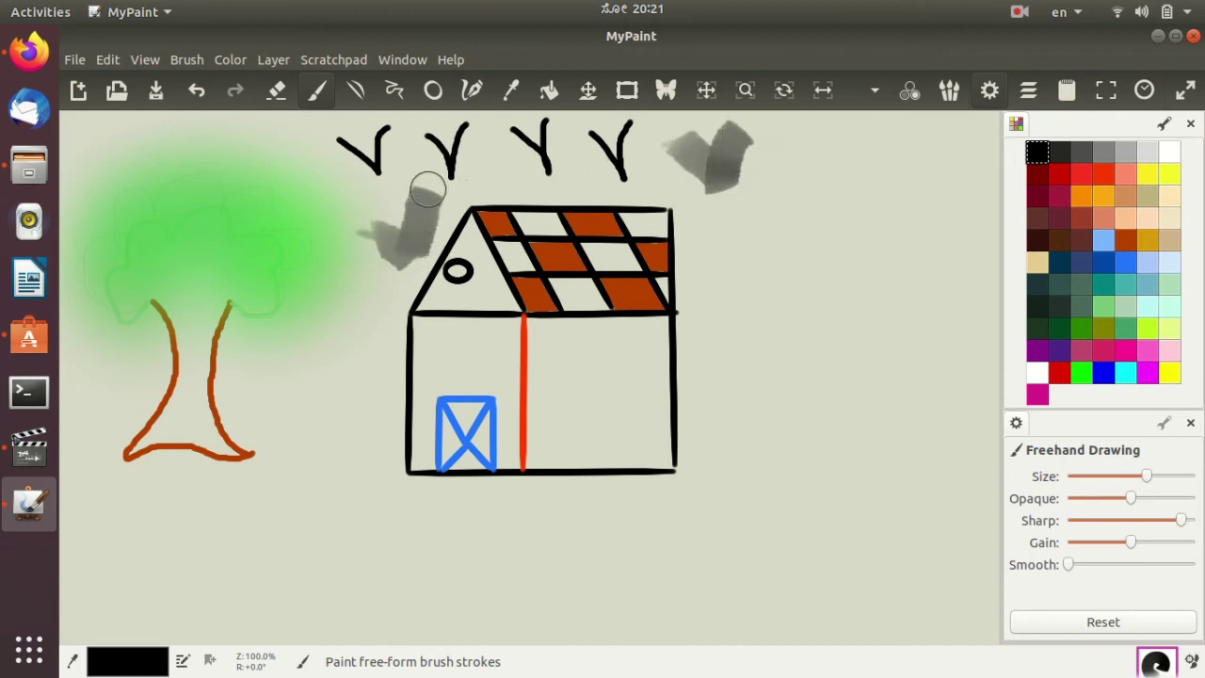
pyautogui.moveTo(722, 249)
pyautogui.mouseDown()
pyautogui.moveTo(751, 304)
pyautogui.moveTo(789, 218)
pyautogui.mouseUp()
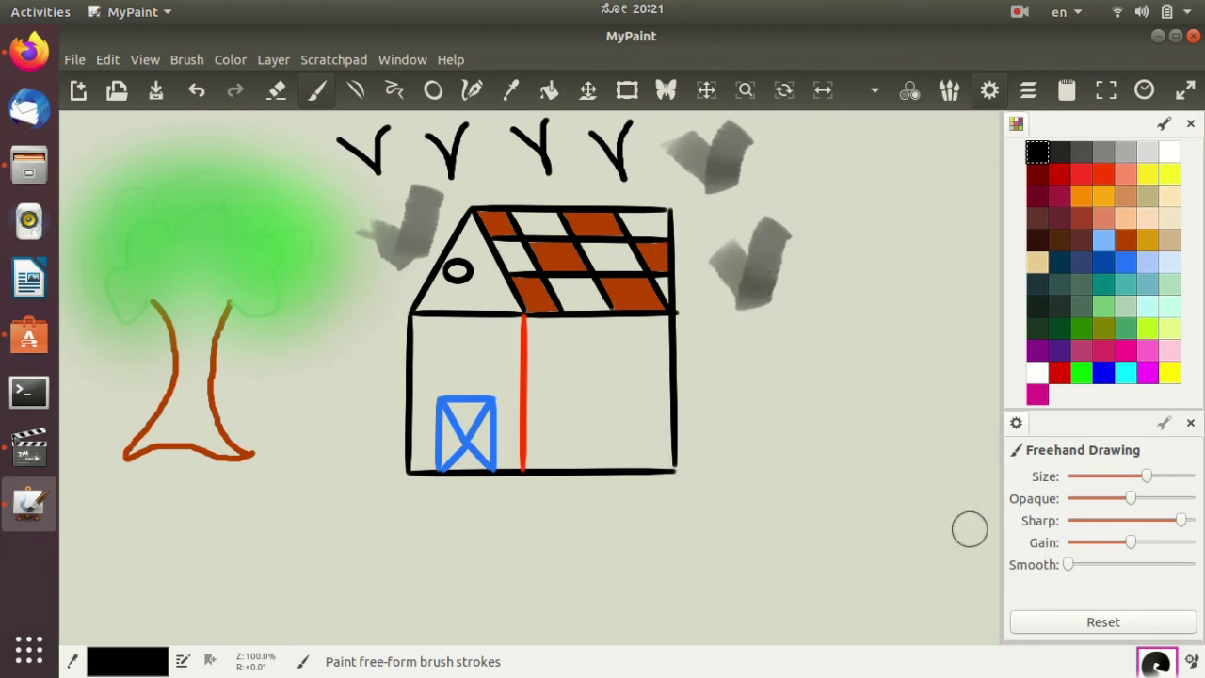
pyautogui.moveTo(433, 141)
pyautogui.mouseDown()
pyautogui.moveTo(458, 185)
pyautogui.moveTo(477, 120)
pyautogui.moveTo(485, 151)
pyautogui.mouseUp()
pyautogui.moveTo(595, 140)
pyautogui.mouseDown()
pyautogui.moveTo(629, 185)
pyautogui.moveTo(635, 130)
pyautogui.moveTo(655, 117)
pyautogui.mouseUp()
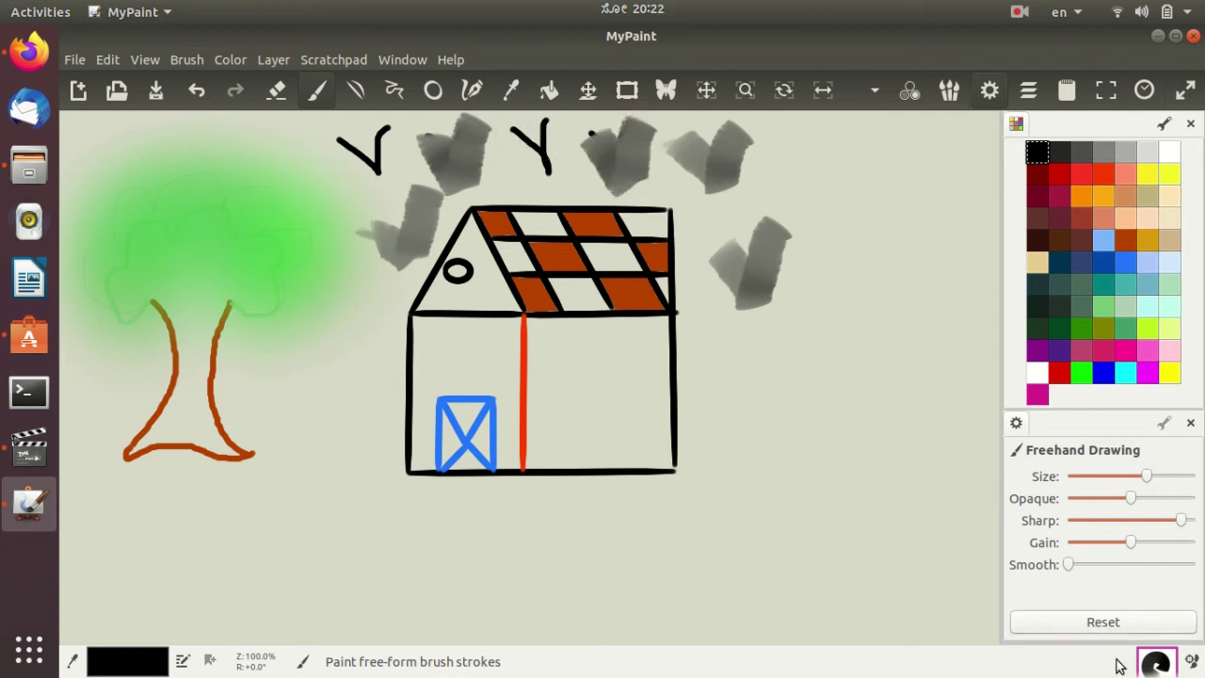
# Paint overlapping wavy light blue strokes across the area below the house and tree as water.
pyautogui.click(1103, 242)
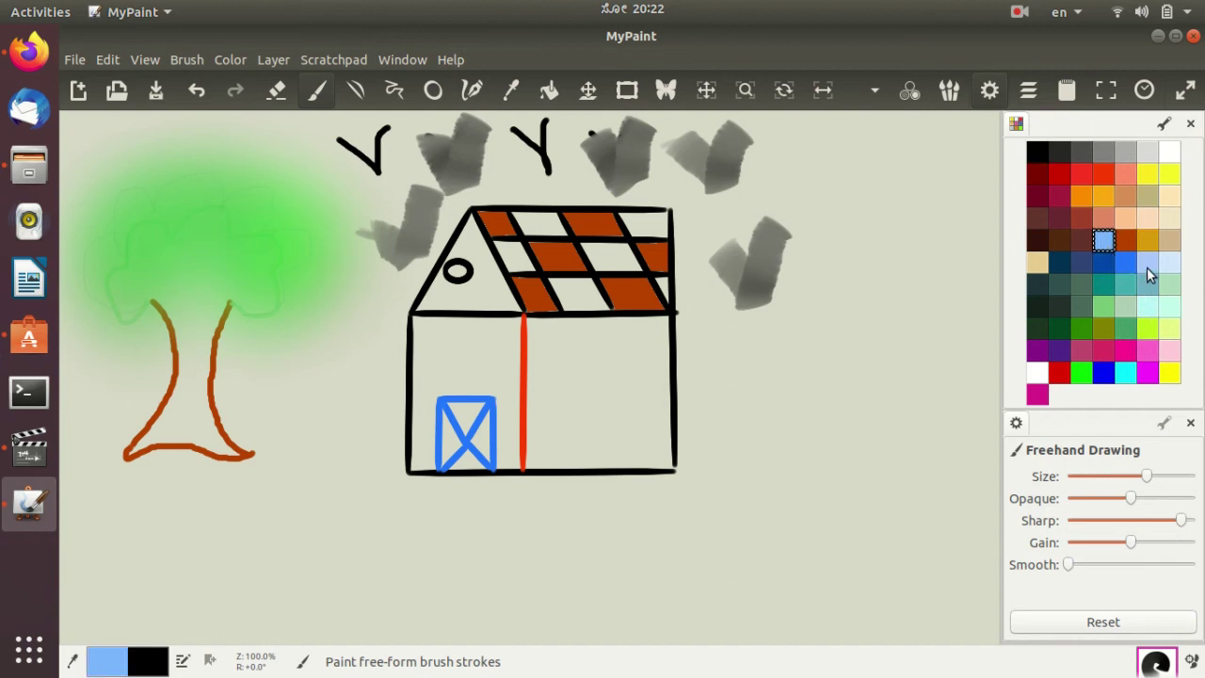
pyautogui.moveTo(164, 503)
pyautogui.mouseDown()
pyautogui.moveTo(198, 518)
pyautogui.moveTo(339, 496)
pyautogui.moveTo(586, 523)
pyautogui.moveTo(683, 485)
pyautogui.moveTo(959, 497)
pyautogui.mouseUp()
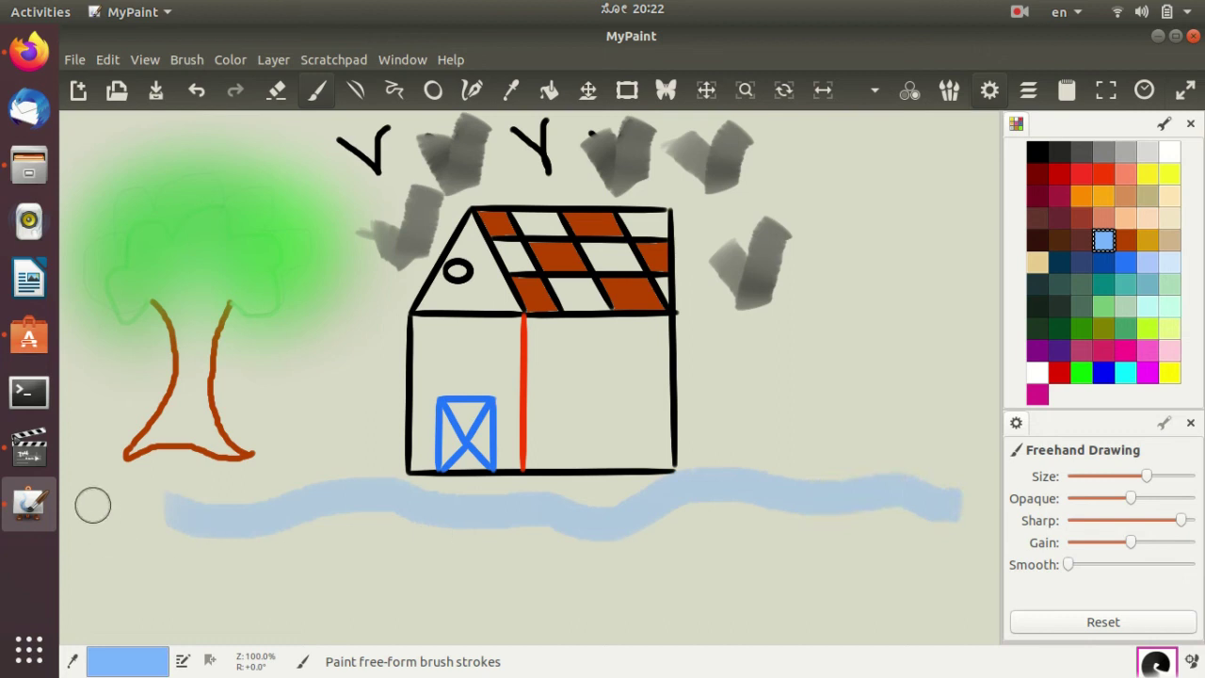
pyautogui.moveTo(91, 503)
pyautogui.mouseDown()
pyautogui.moveTo(196, 517)
pyautogui.moveTo(99, 531)
pyautogui.moveTo(470, 537)
pyautogui.moveTo(729, 561)
pyautogui.moveTo(854, 532)
pyautogui.moveTo(1014, 540)
pyautogui.mouseUp()
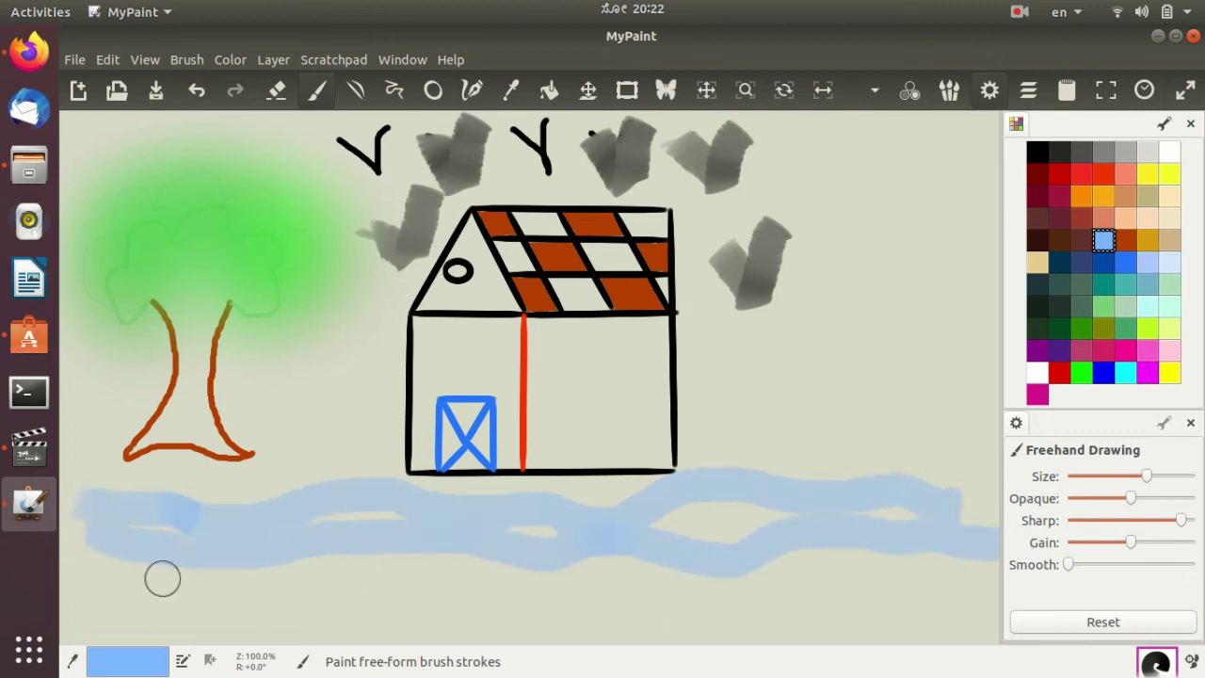
pyautogui.moveTo(121, 580)
pyautogui.mouseDown()
pyautogui.moveTo(390, 554)
pyautogui.moveTo(593, 588)
pyautogui.moveTo(666, 576)
pyautogui.moveTo(983, 582)
pyautogui.mouseUp()
pyautogui.moveTo(80, 597); pyautogui.dragTo(186, 622)
pyautogui.moveTo(468, 587)
pyautogui.mouseDown()
pyautogui.moveTo(611, 609)
pyautogui.moveTo(944, 613)
pyautogui.mouseUp()
pyautogui.moveTo(465, 586); pyautogui.dragTo(236, 603)
pyautogui.moveTo(356, 523)
pyautogui.mouseDown()
pyautogui.moveTo(601, 563)
pyautogui.moveTo(897, 529)
pyautogui.moveTo(770, 528)
pyautogui.moveTo(513, 566)
pyautogui.moveTo(302, 545)
pyautogui.moveTo(253, 576)
pyautogui.moveTo(159, 548)
pyautogui.moveTo(146, 531)
pyautogui.moveTo(130, 565)
pyautogui.moveTo(274, 613)
pyautogui.mouseUp()
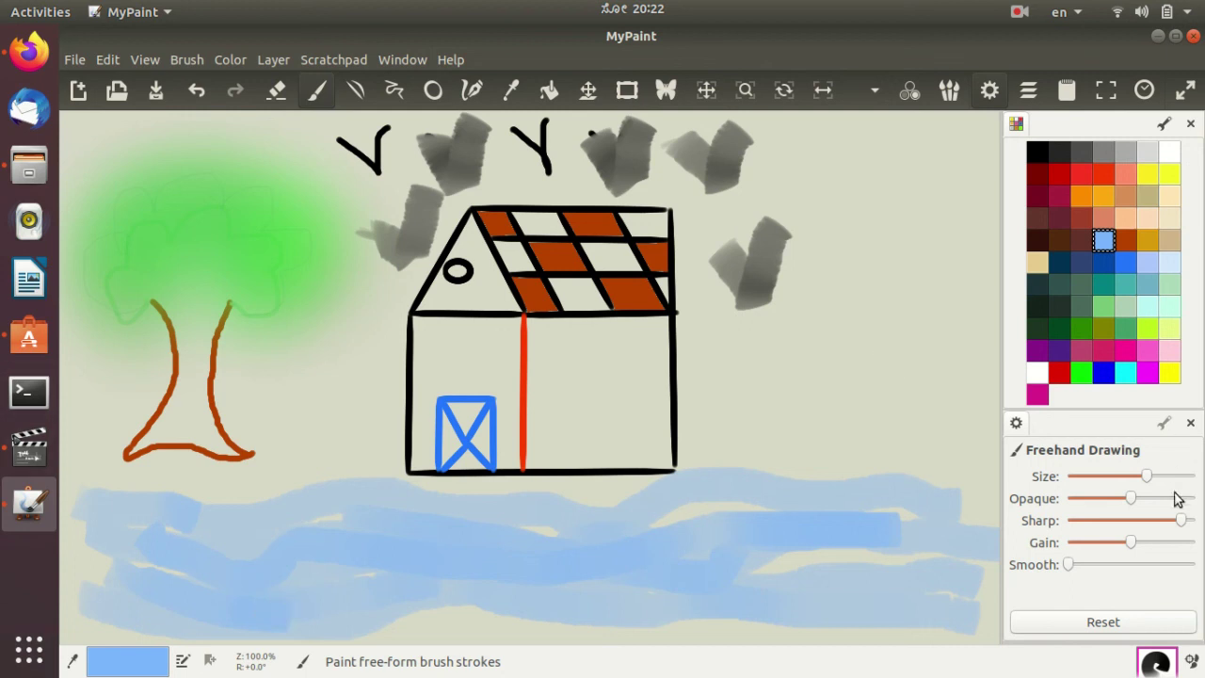
# Shade softly over the water with the large soft round brush of Set#4, using pale periwinkle blue and muted teal blue.
pyautogui.click(1160, 659)
pyautogui.scroll(-1, 1120, 584)
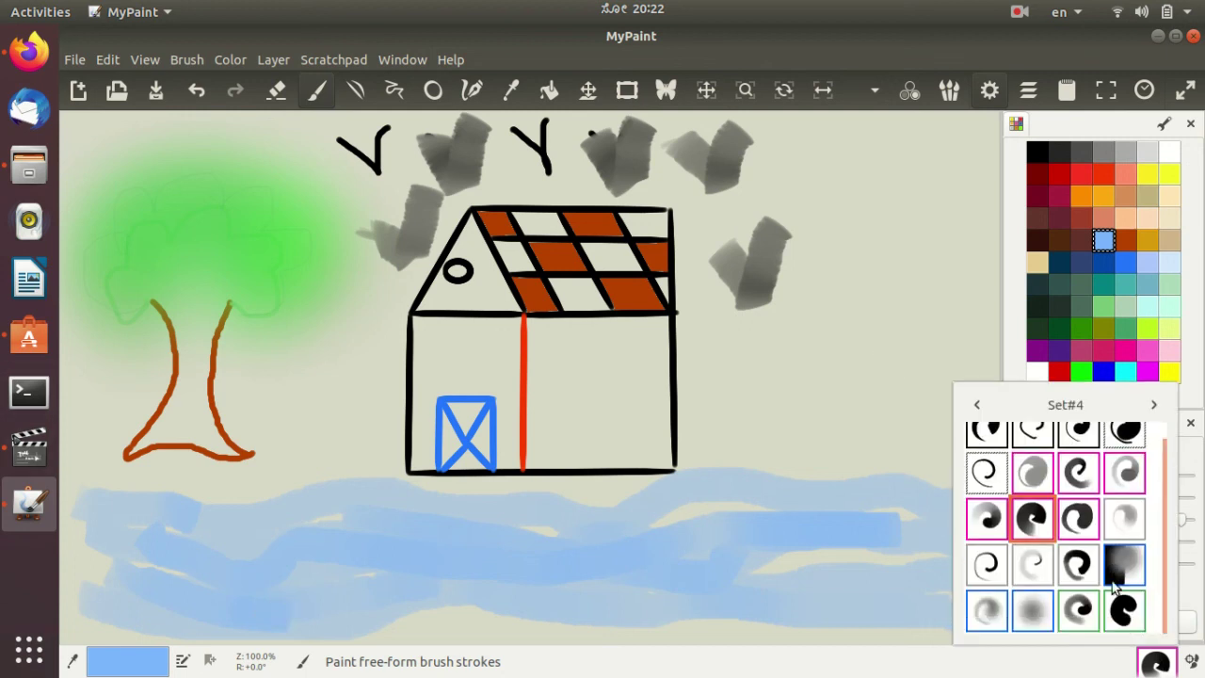
pyautogui.click(1032, 609)
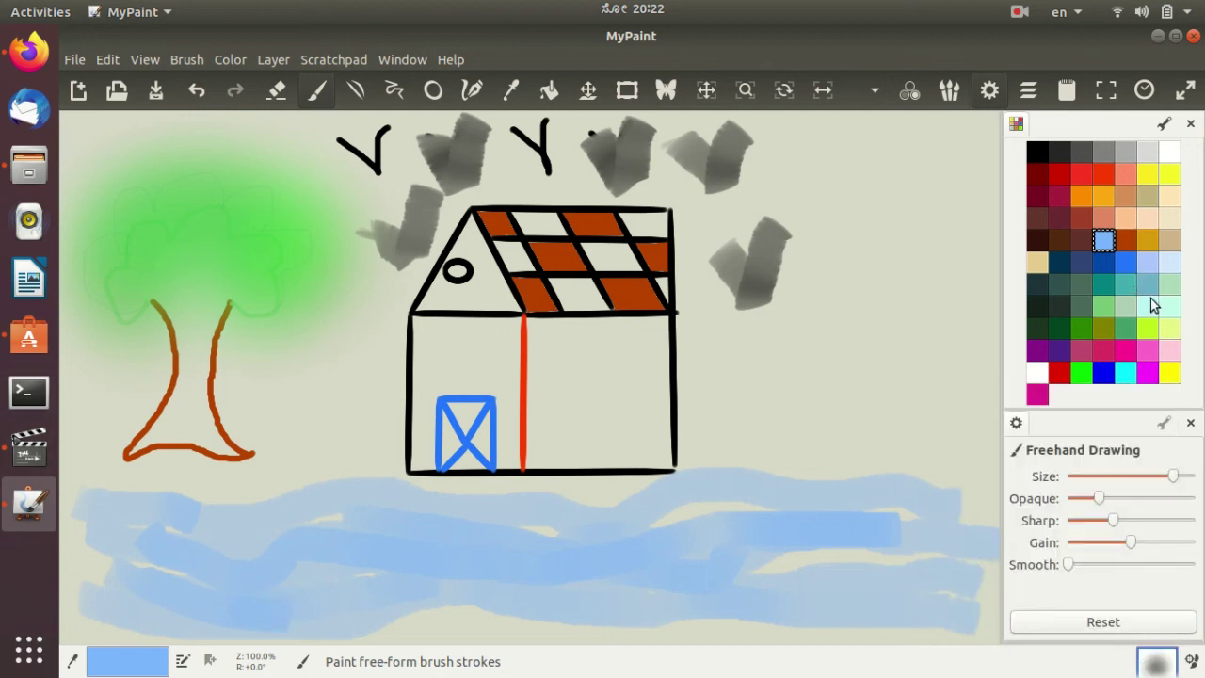
pyautogui.click(1149, 264)
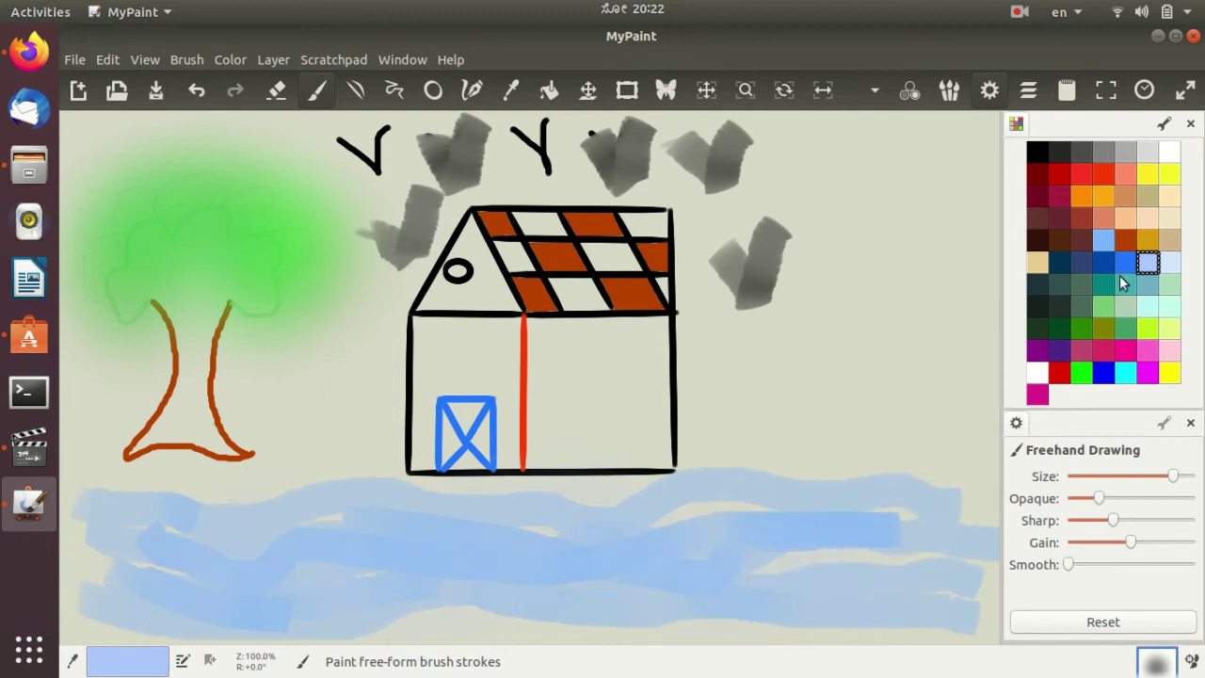
pyautogui.click(1148, 285)
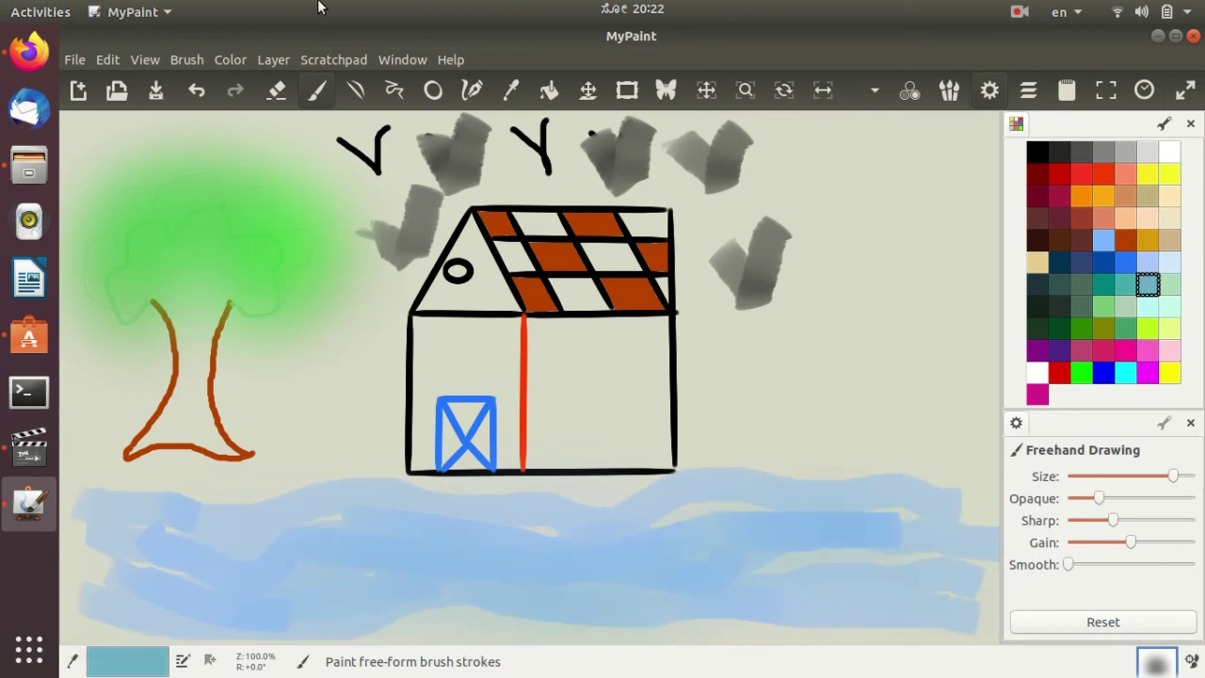
# Try the square-edged smudge brush of Set#4 with light blue as its colour.
pyautogui.click(1156, 662)
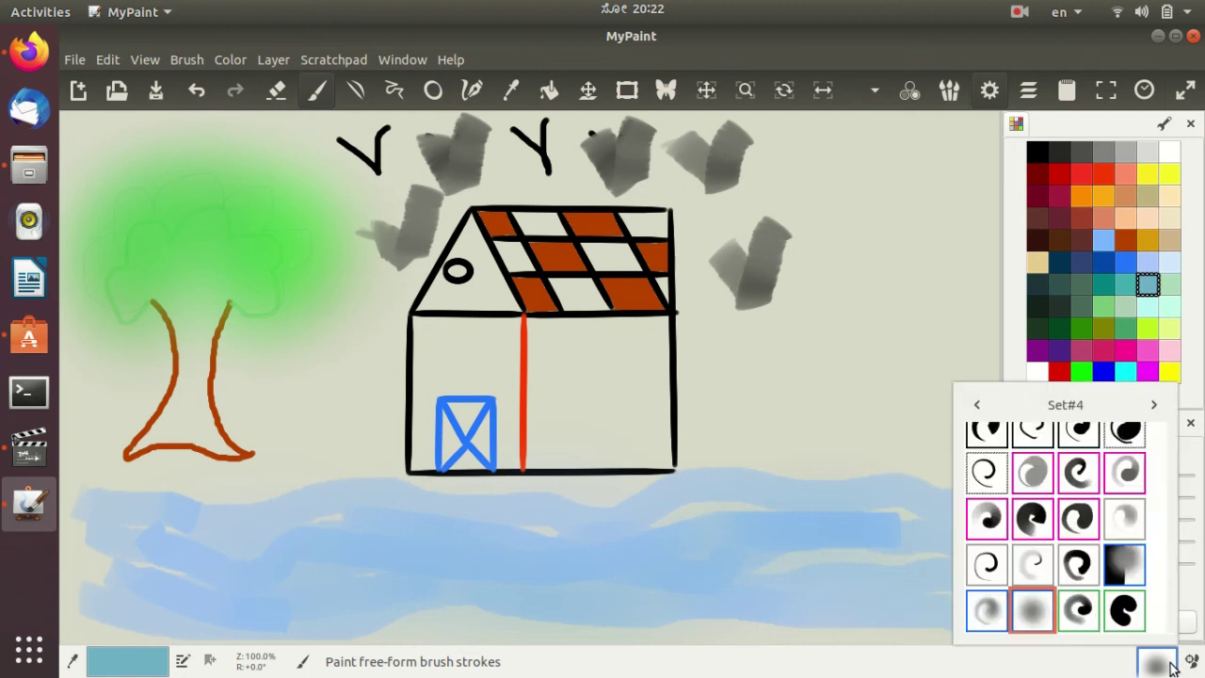
pyautogui.click(1123, 560)
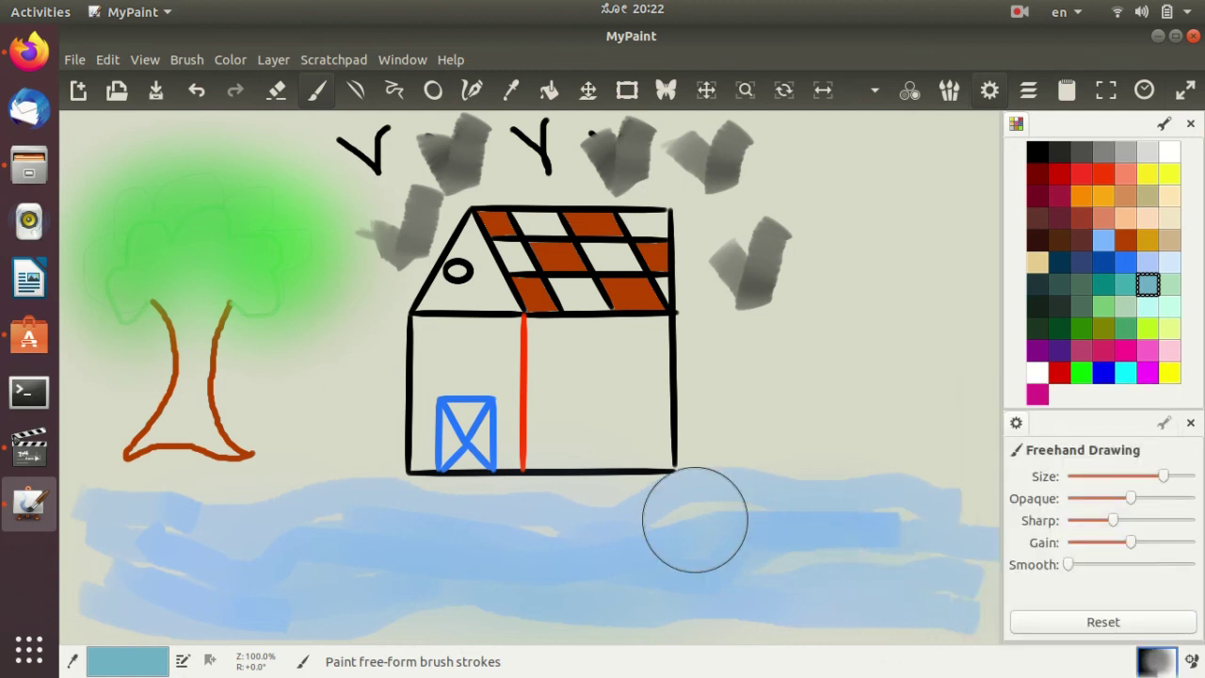
pyautogui.click(1104, 240)
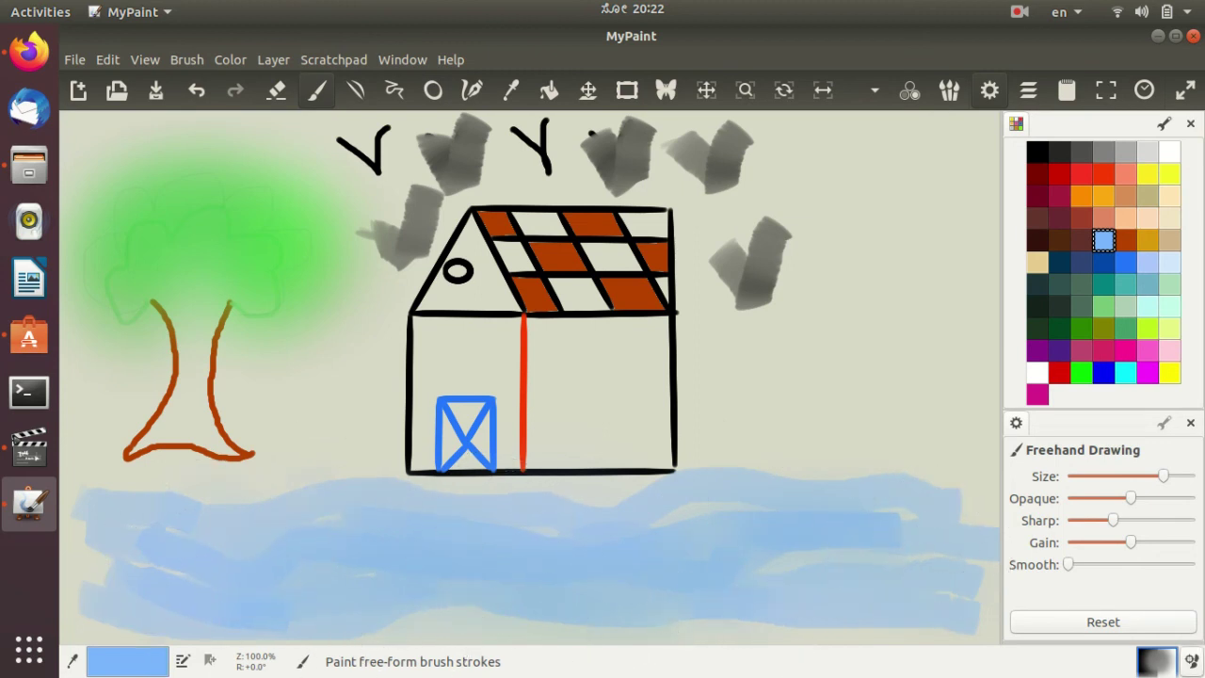
# Speckle the whole water area with bright blue using the coarse-bulk brush from the Classic set.
pyautogui.click(1173, 663)
pyautogui.scroll(-1, 1153, 537)
pyautogui.scroll(1, 1151, 565)
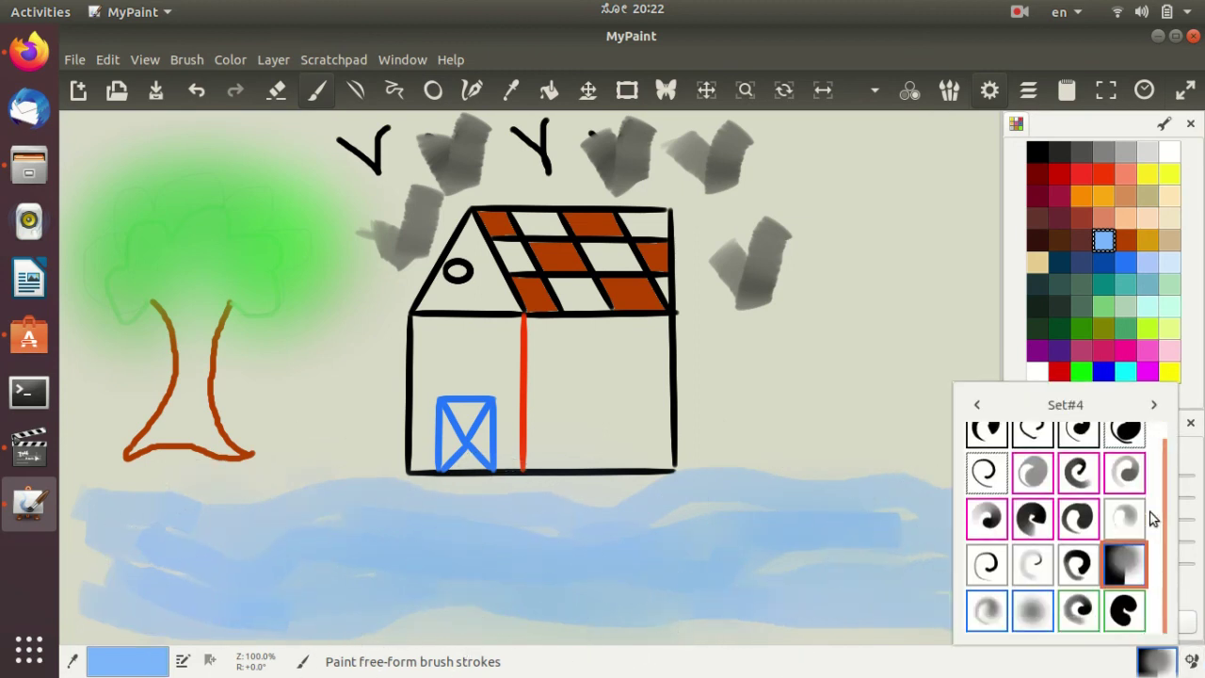
pyautogui.click(1153, 405)
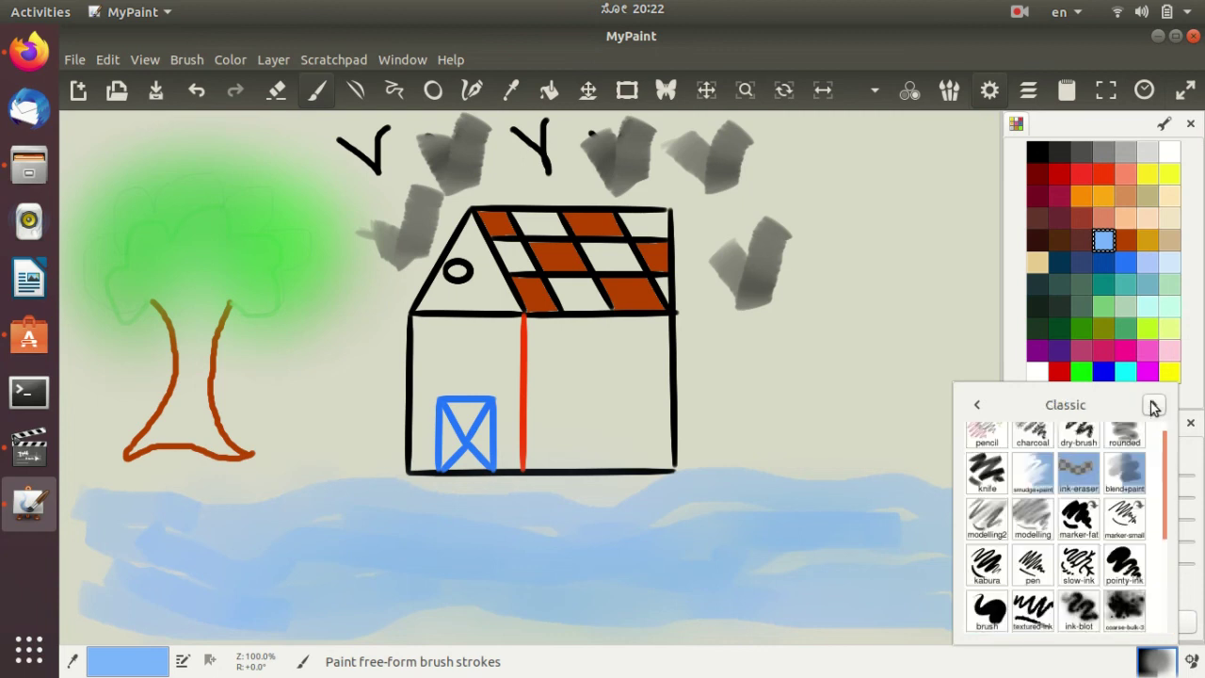
pyautogui.click(1135, 619)
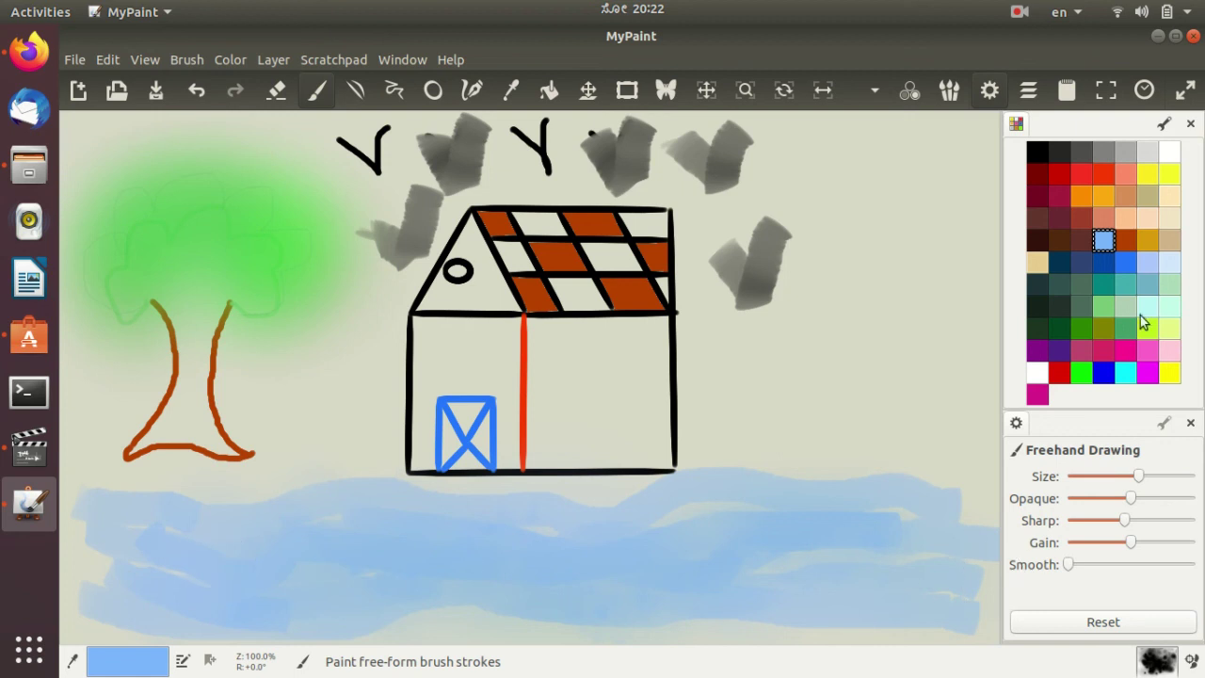
pyautogui.click(1126, 261)
pyautogui.moveTo(996, 525)
pyautogui.mouseDown()
pyautogui.moveTo(970, 542)
pyautogui.moveTo(772, 499)
pyautogui.moveTo(701, 542)
pyautogui.moveTo(527, 529)
pyautogui.moveTo(407, 588)
pyautogui.moveTo(309, 516)
pyautogui.moveTo(224, 569)
pyautogui.moveTo(156, 509)
pyautogui.moveTo(131, 569)
pyautogui.moveTo(249, 535)
pyautogui.moveTo(324, 610)
pyautogui.moveTo(748, 573)
pyautogui.moveTo(864, 588)
pyautogui.moveTo(889, 620)
pyautogui.moveTo(480, 618)
pyautogui.moveTo(427, 549)
pyautogui.moveTo(358, 528)
pyautogui.moveTo(273, 557)
pyautogui.mouseUp()
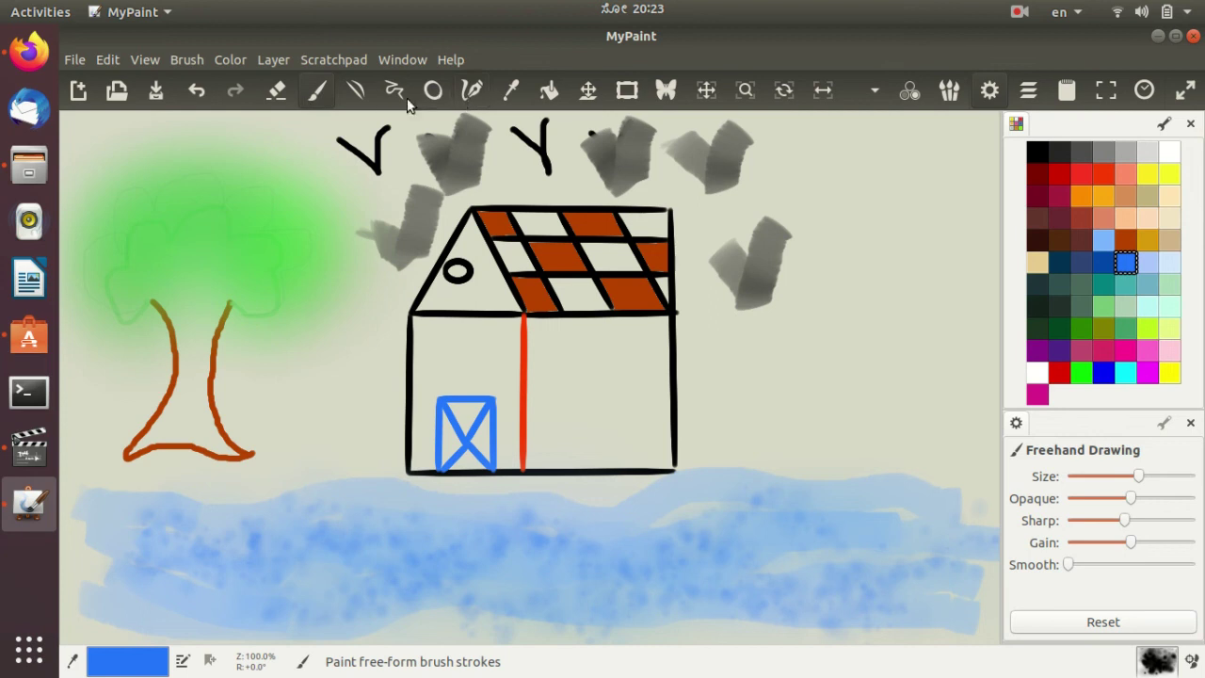
pyautogui.click(1159, 660)
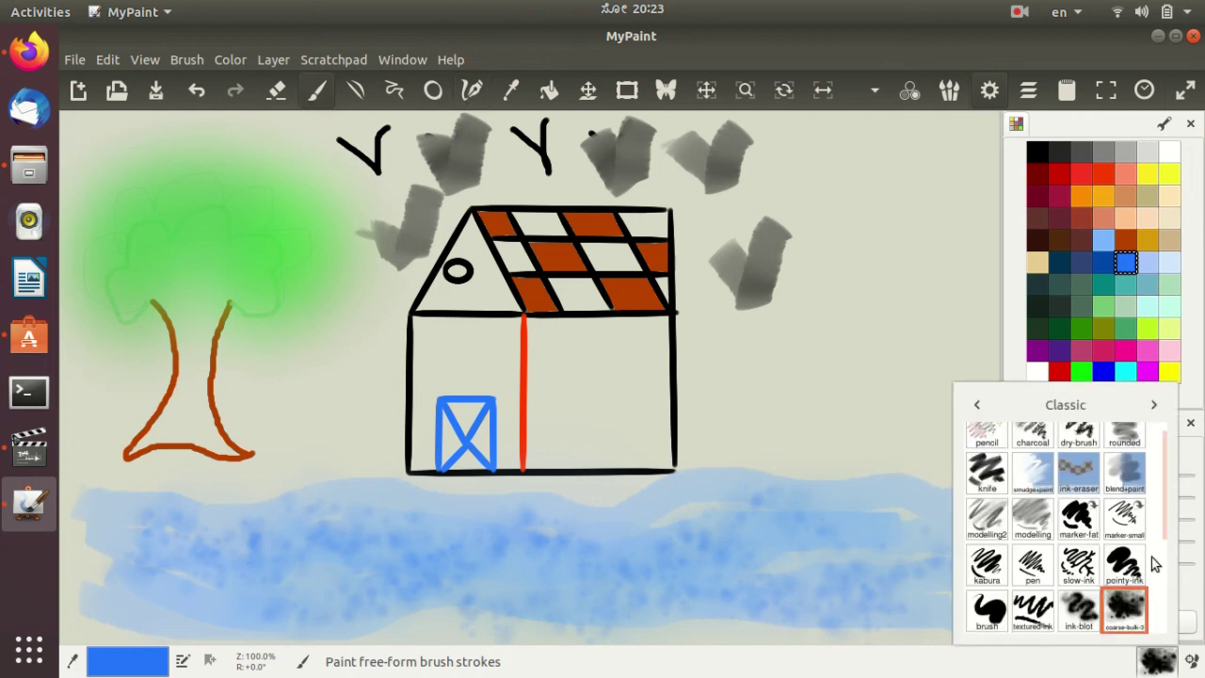
pyautogui.click(1152, 405)
pyautogui.scroll(-3, 1112, 583)
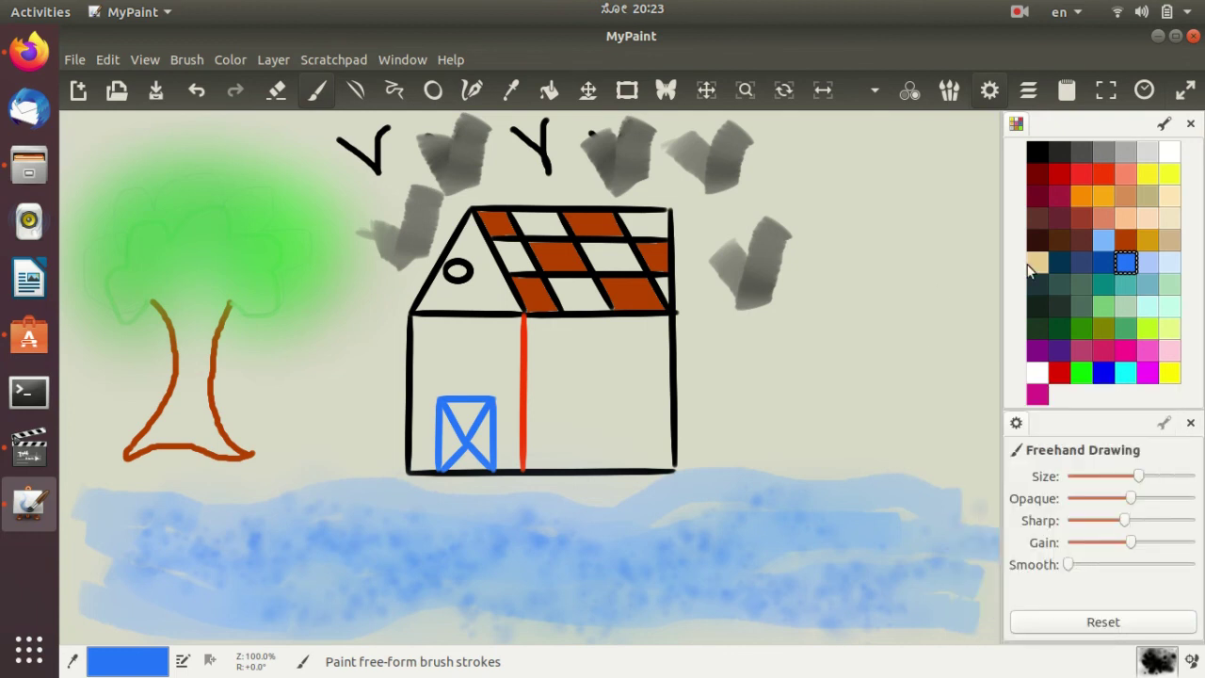
# Make light blue #78B4FF the brush colour and try red hues for it in the colour details without applying them.
pyautogui.doubleClick(1103, 242)
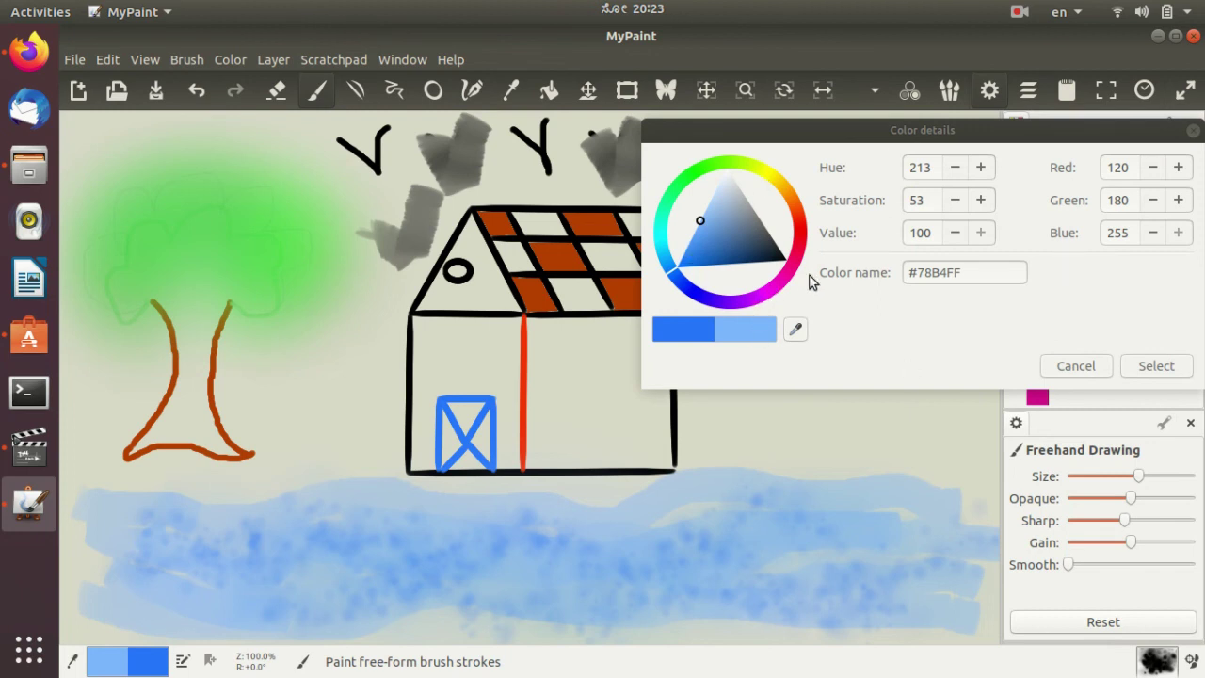
pyautogui.click(801, 233)
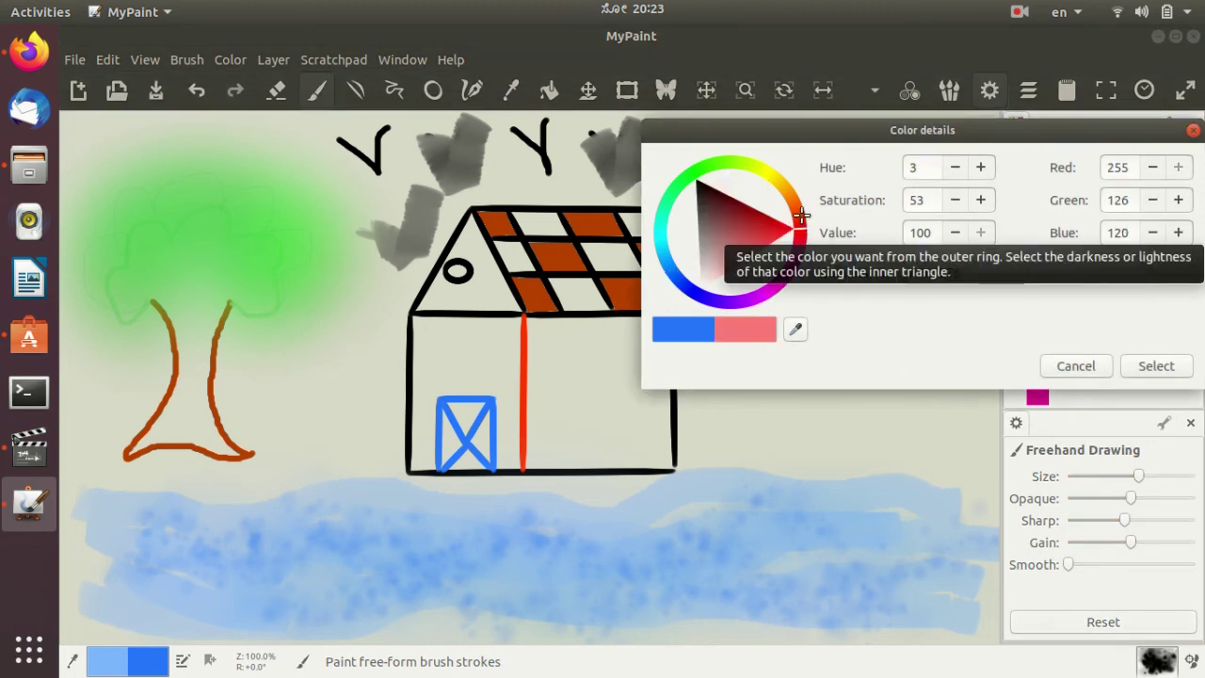
pyautogui.click(801, 216)
pyautogui.click(801, 241)
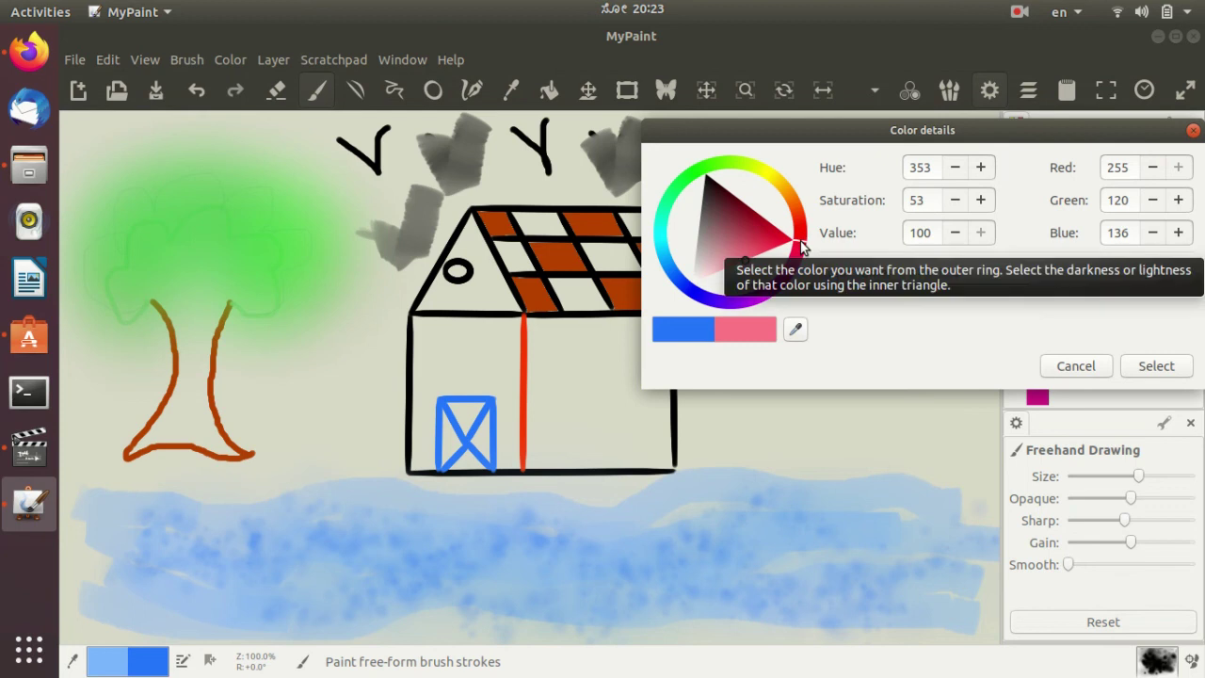
pyautogui.click(1192, 132)
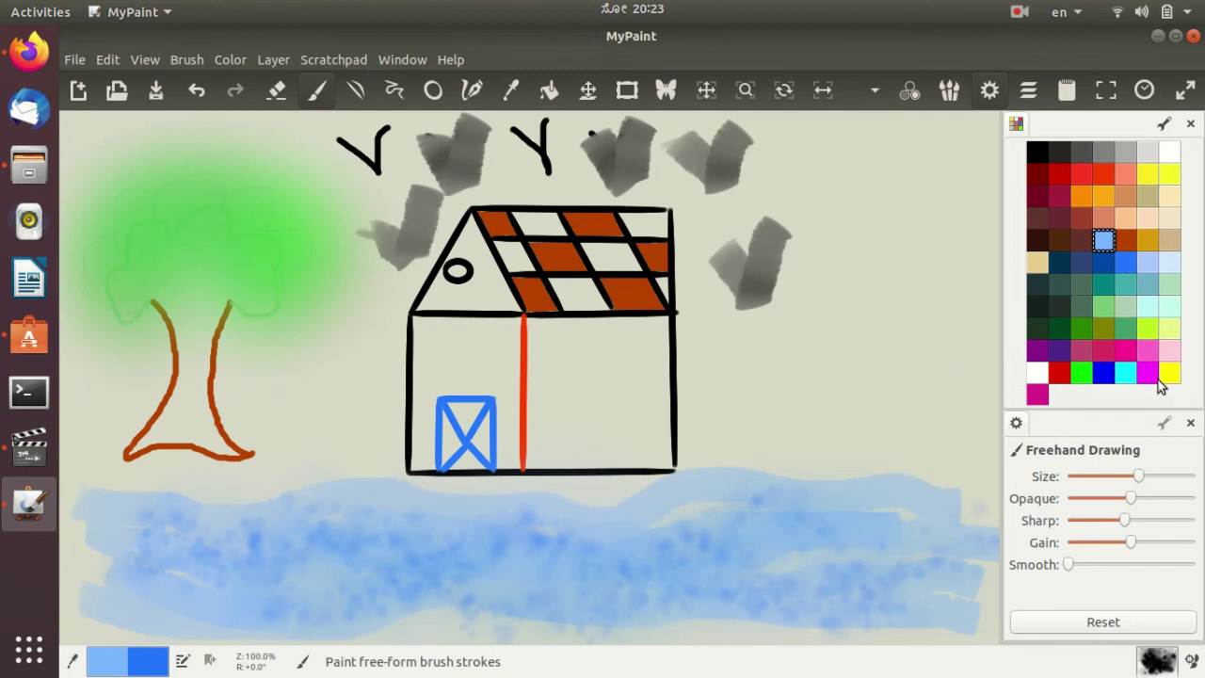
# Try a document frame moved over the tree and widened around the house to 827×612 px, and remove it.
pyautogui.click(626, 88)
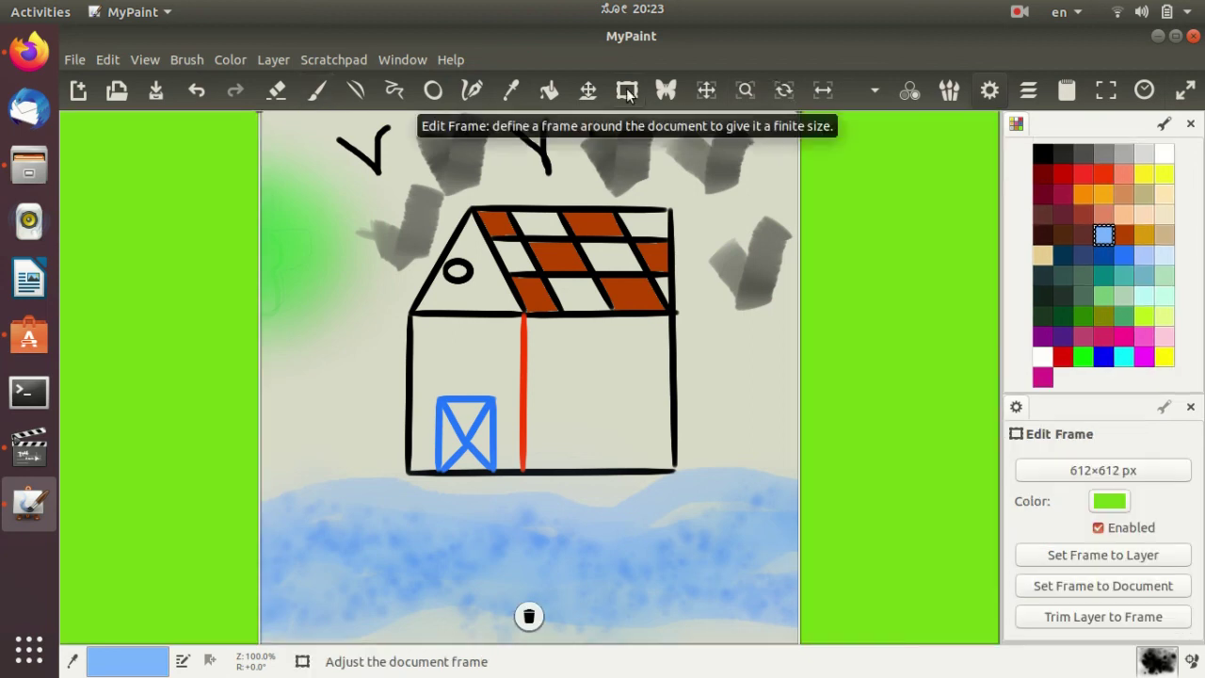
pyautogui.moveTo(365, 327); pyautogui.dragTo(207, 316)
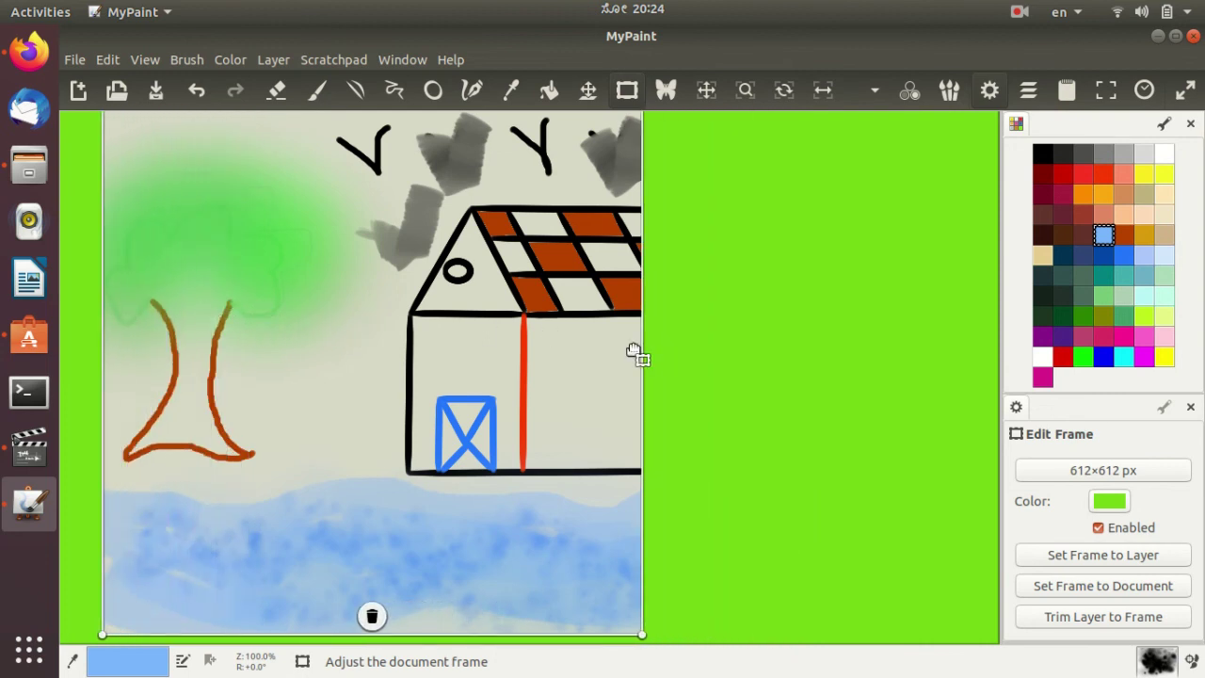
pyautogui.moveTo(640, 358)
pyautogui.mouseDown()
pyautogui.moveTo(846, 387)
pyautogui.moveTo(832, 399)
pyautogui.mouseUp()
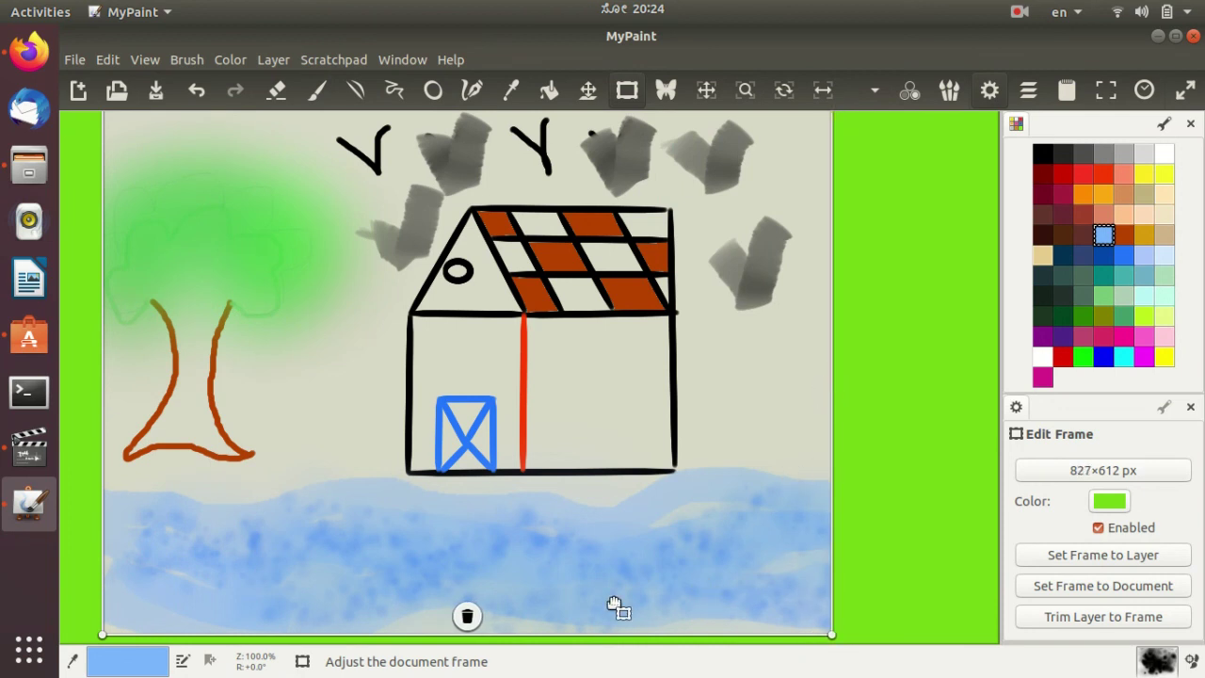
pyautogui.click(467, 617)
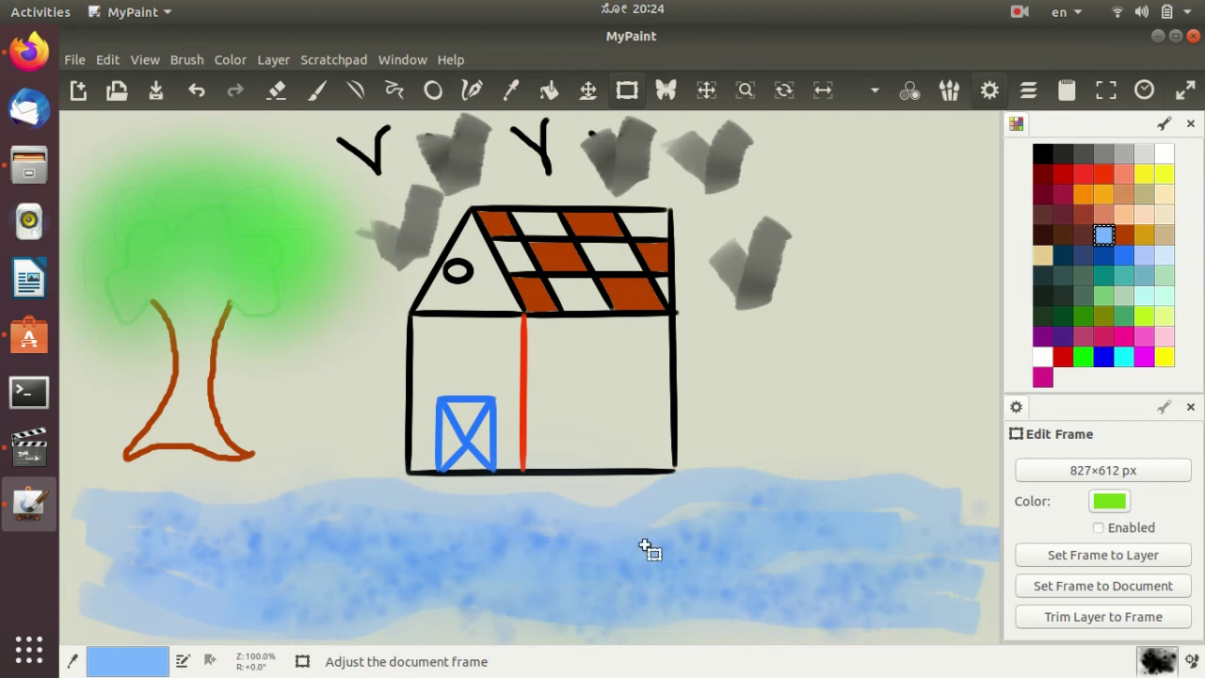
# Try the Zoom View tool on the canvas and rotate the view to about -2.8°.
pyautogui.click(743, 94)
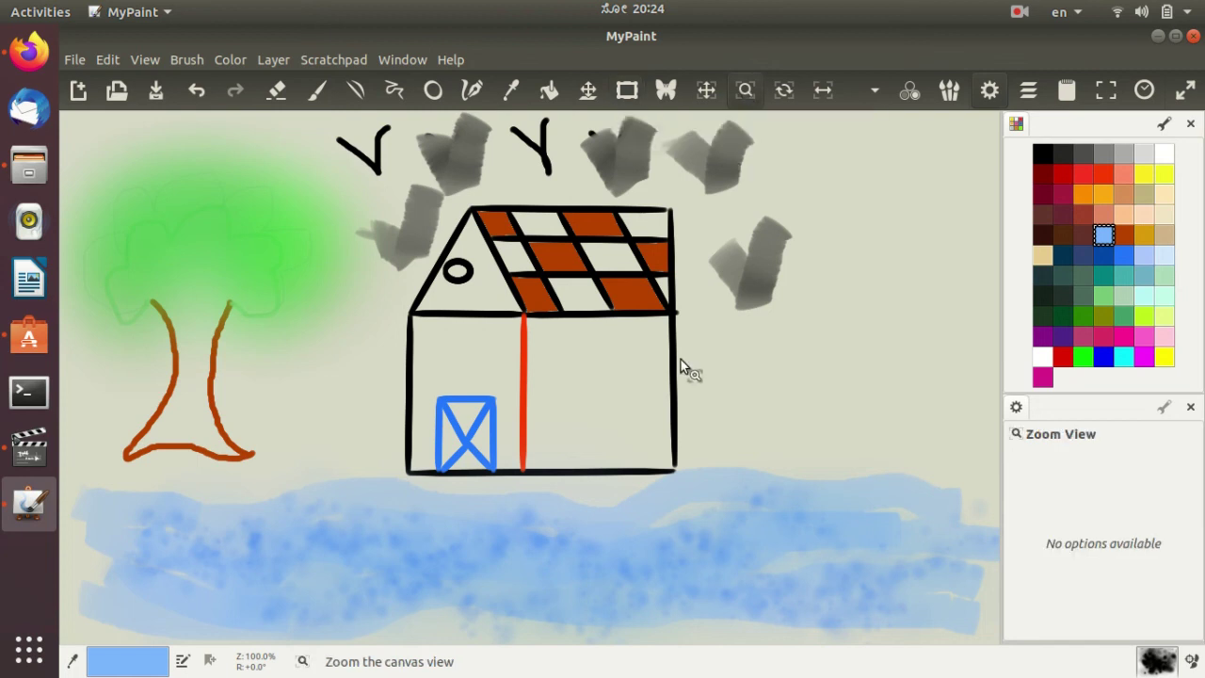
pyautogui.moveTo(681, 360); pyautogui.dragTo(680, 360)
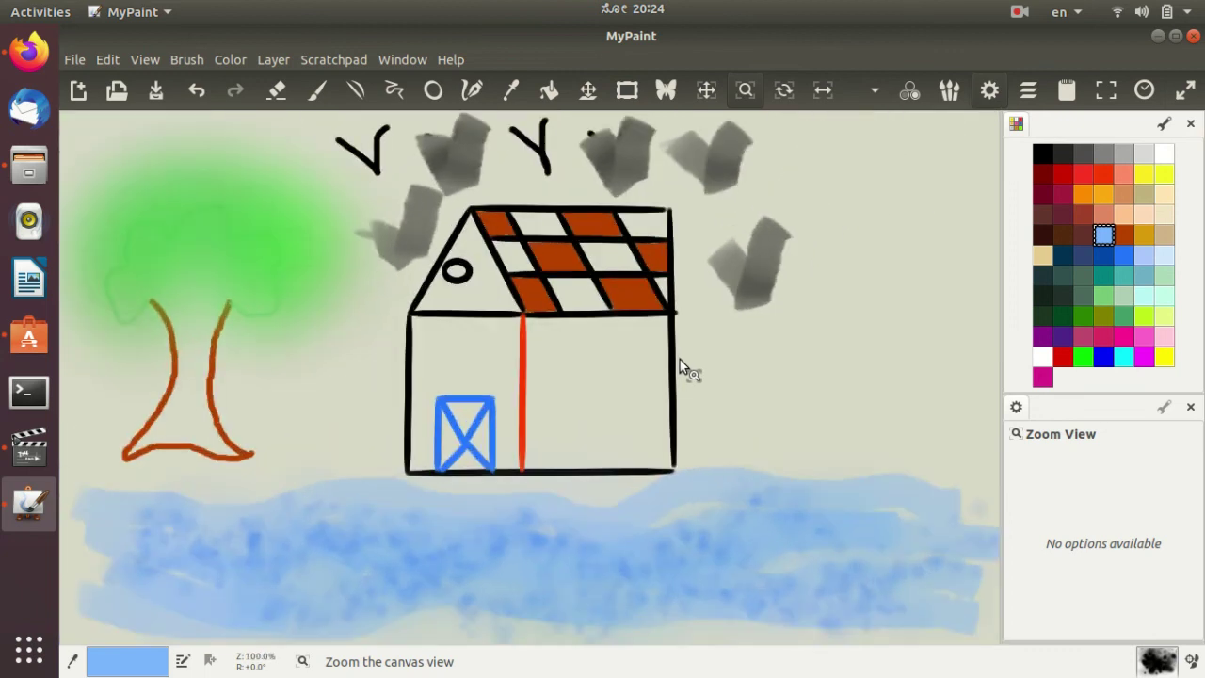
pyautogui.click(781, 92)
pyautogui.moveTo(816, 177); pyautogui.dragTo(806, 129)
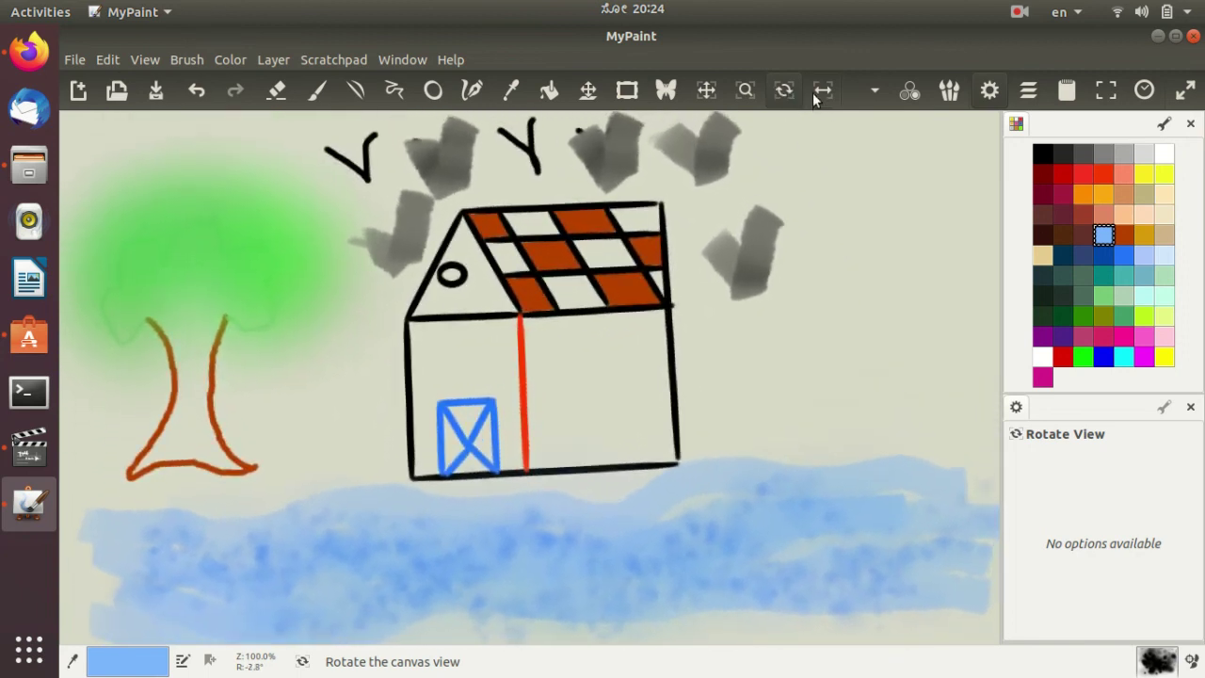
# Mirror the canvas view horizontally and back, and rotate it to about -0.7°.
pyautogui.click(822, 91)
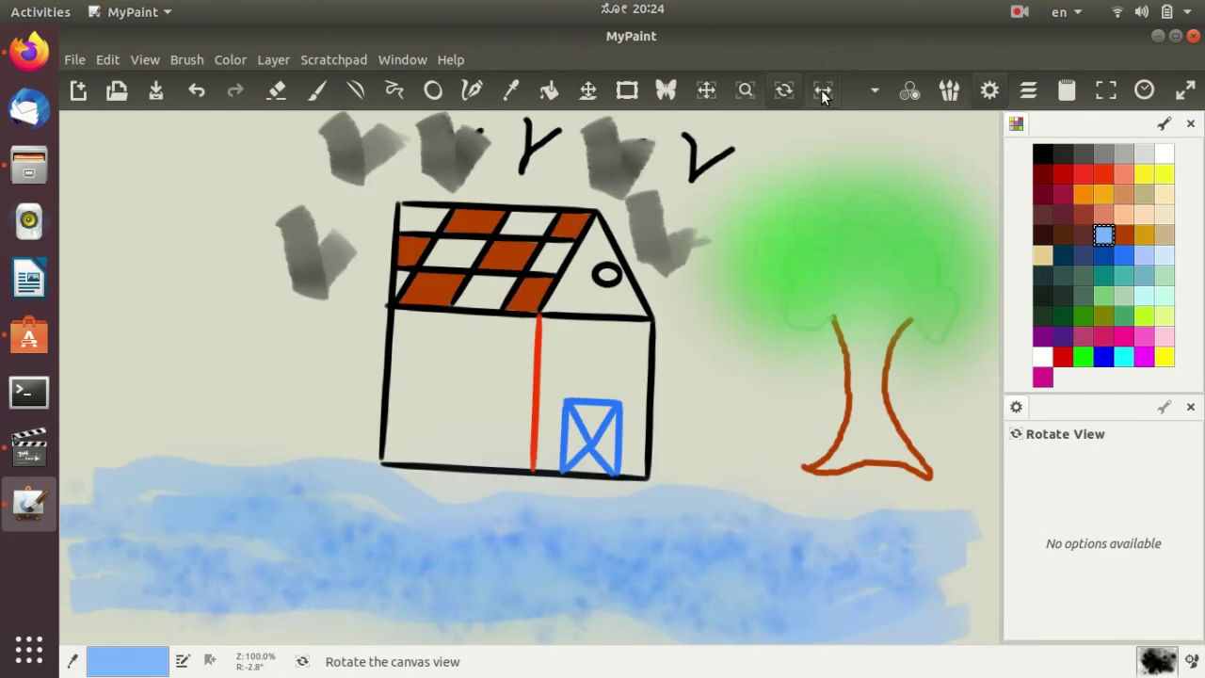
pyautogui.click(820, 90)
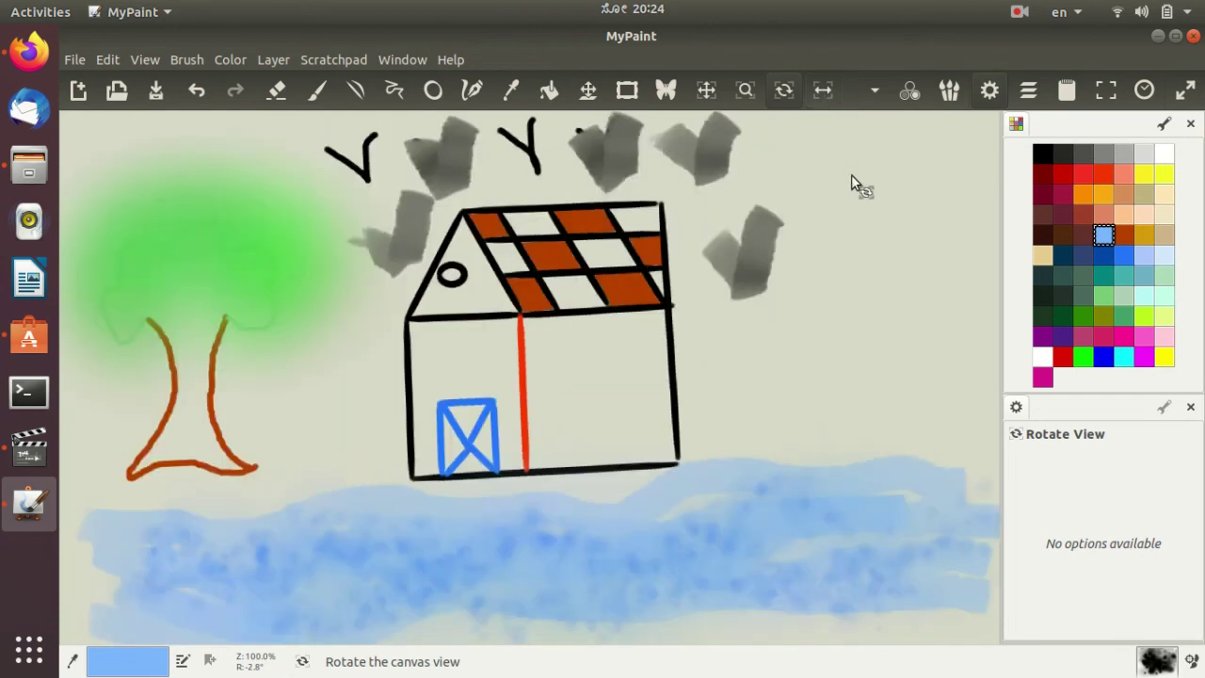
pyautogui.moveTo(851, 174); pyautogui.dragTo(851, 194)
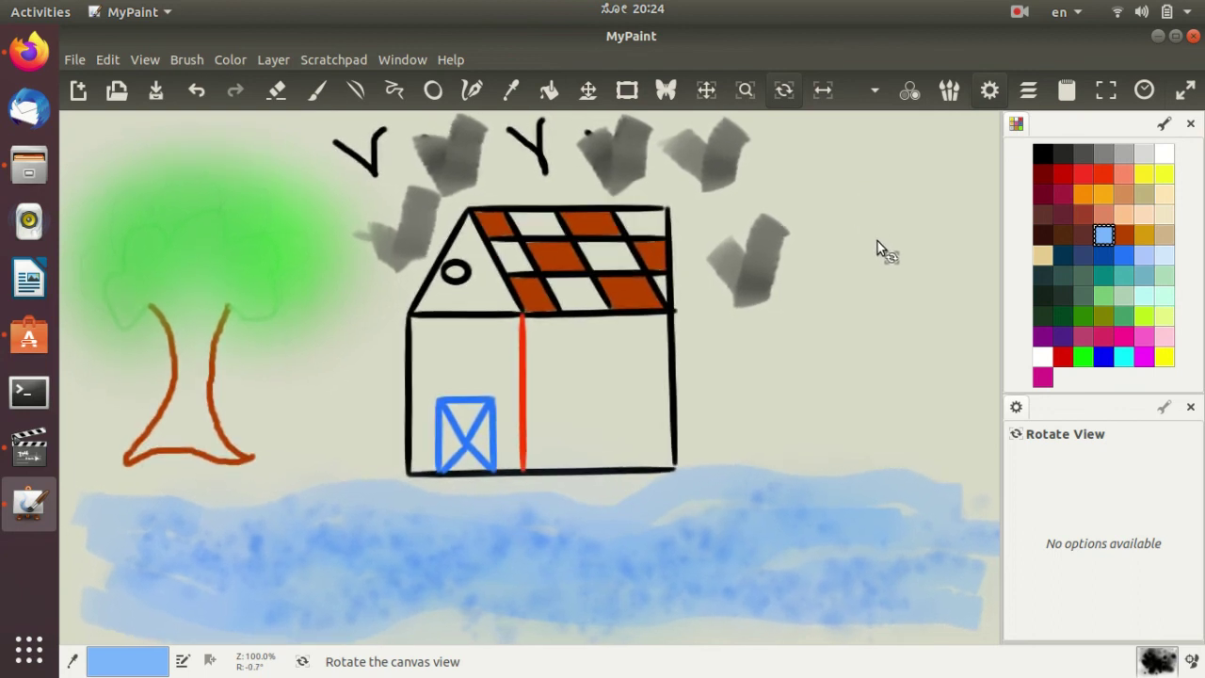
# View the painting in full screen, closing the colour palette and tool options there before returning to the normal window.
pyautogui.click(1184, 94)
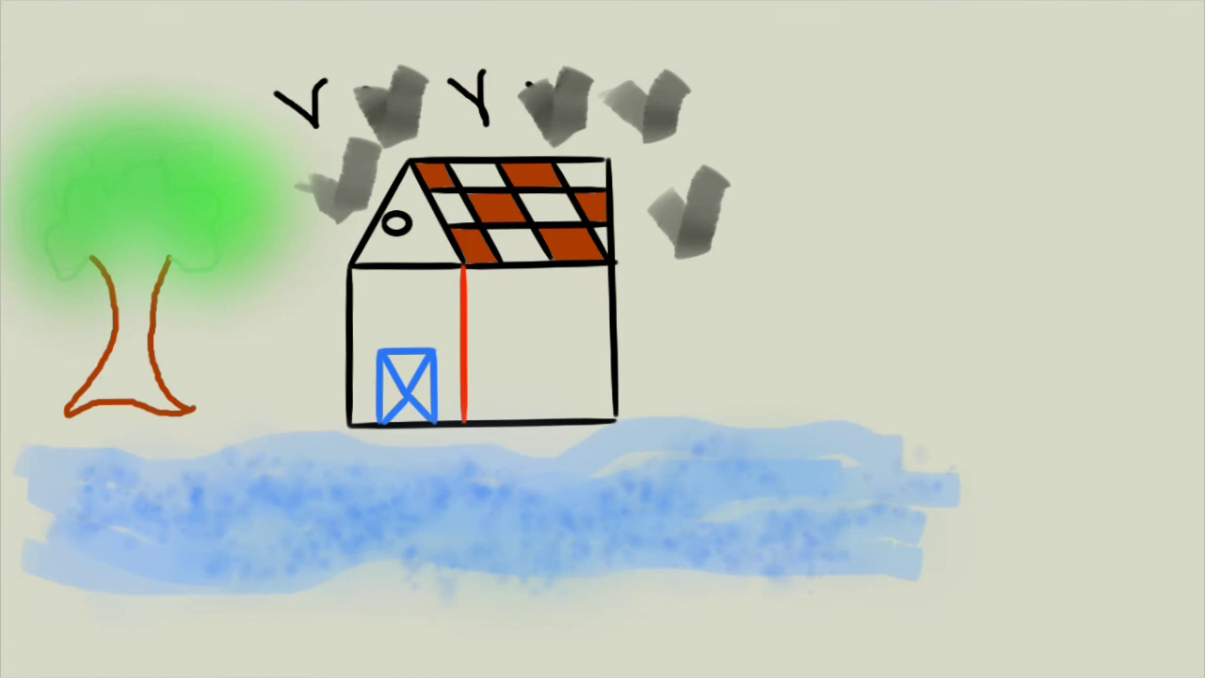
pyautogui.moveTo(1088, 250)
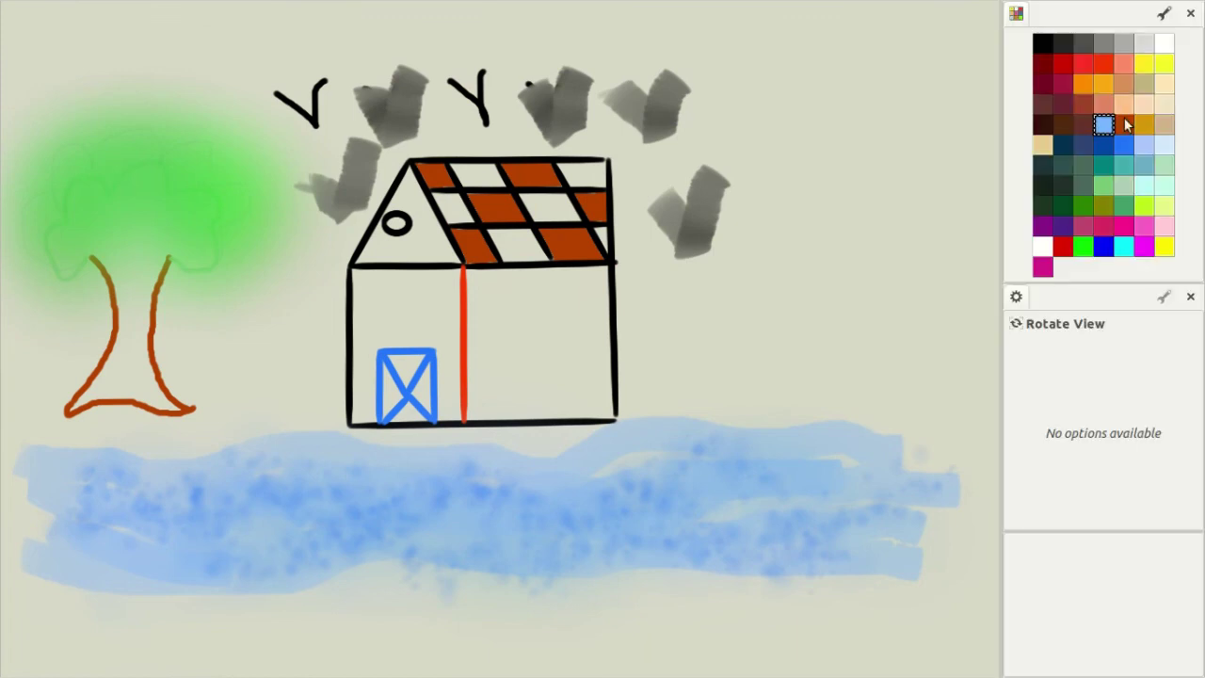
pyautogui.click(1189, 14)
pyautogui.click(1189, 14)
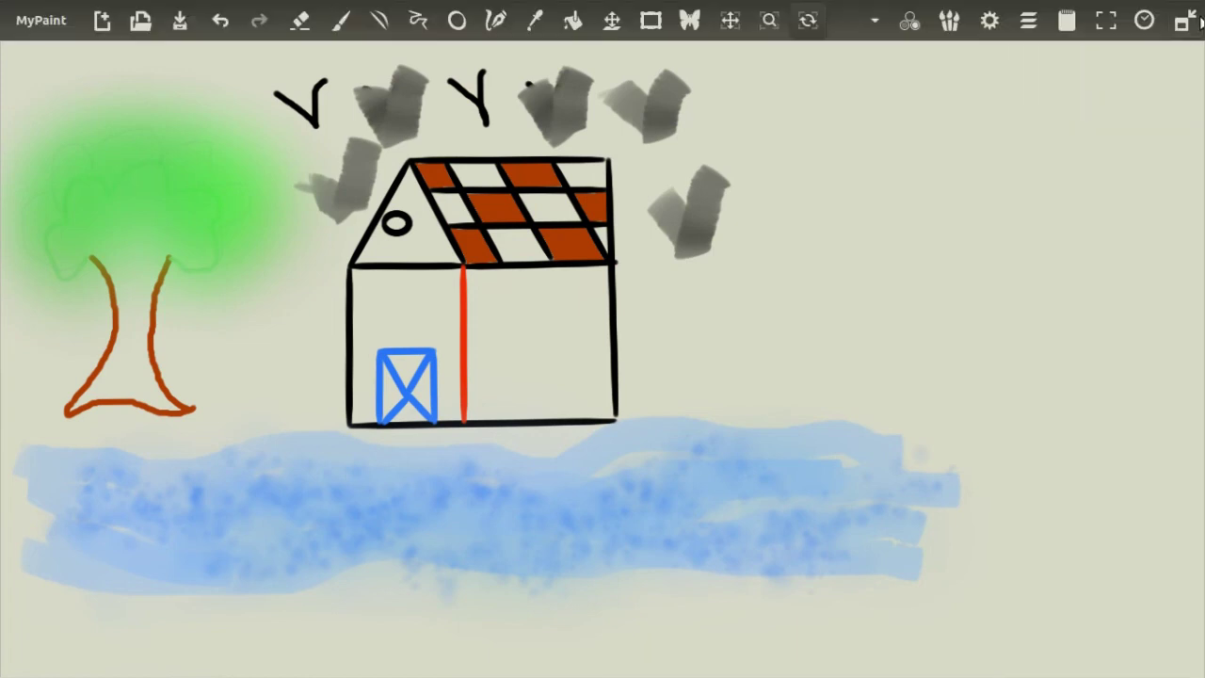
pyautogui.click(1188, 19)
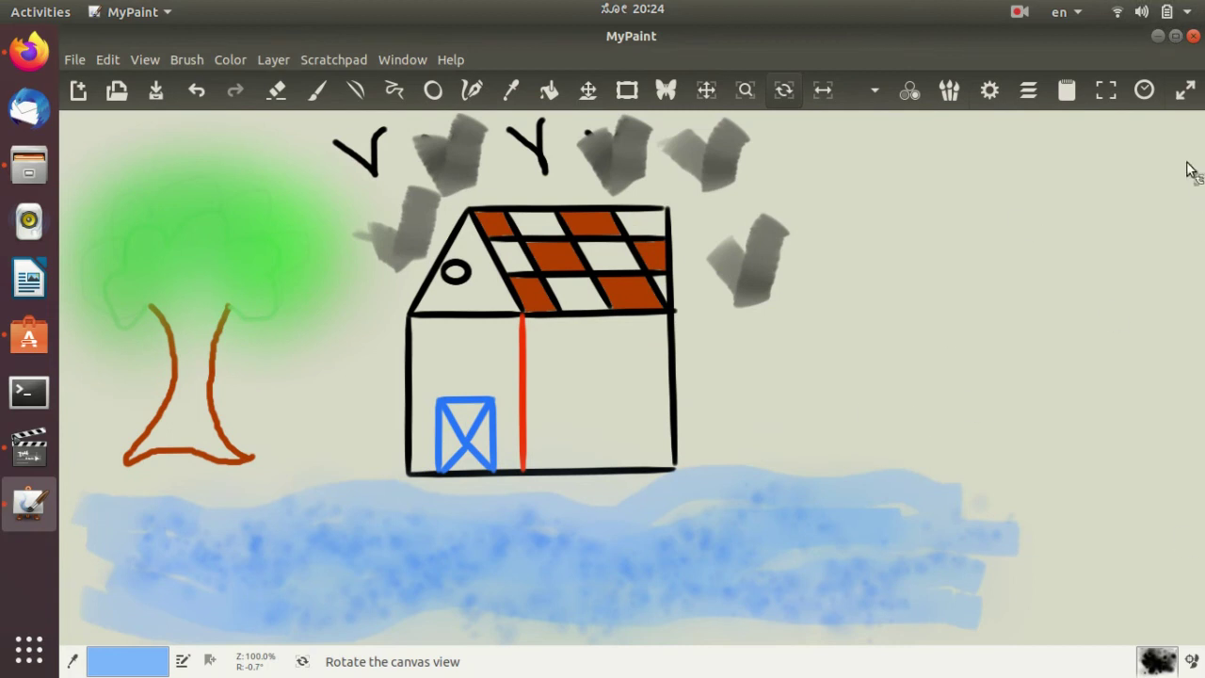
# Bring back the Color Palette beside the canvas.
pyautogui.click(909, 91)
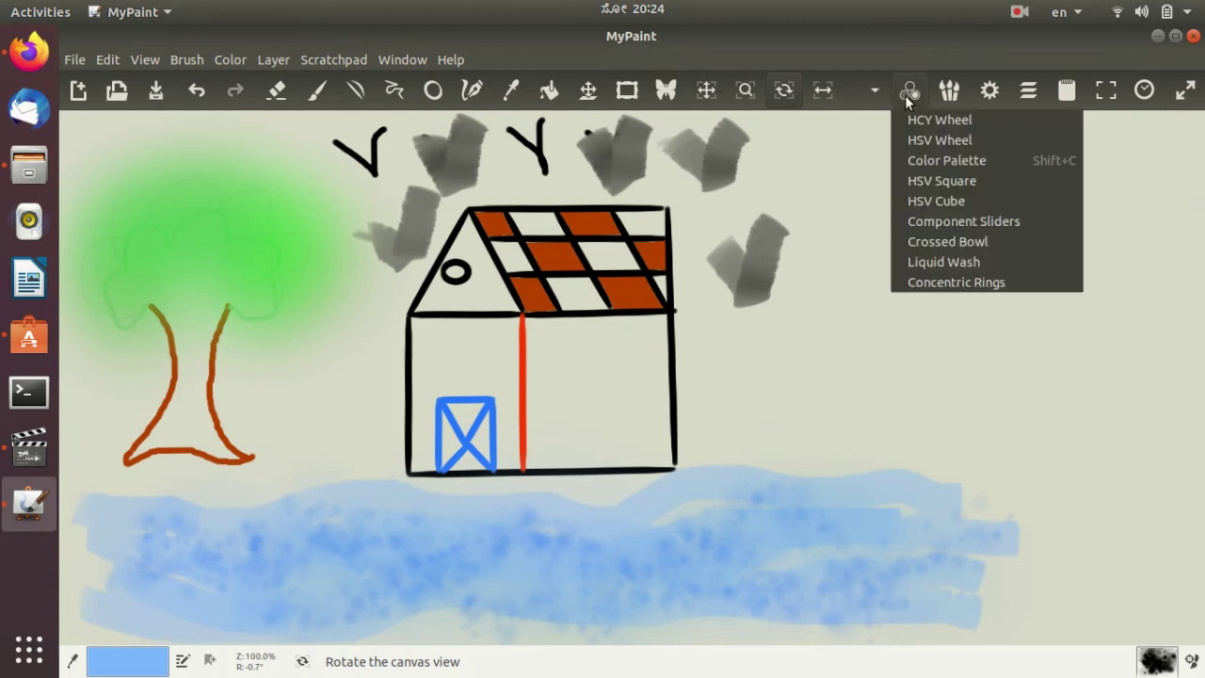
pyautogui.click(949, 159)
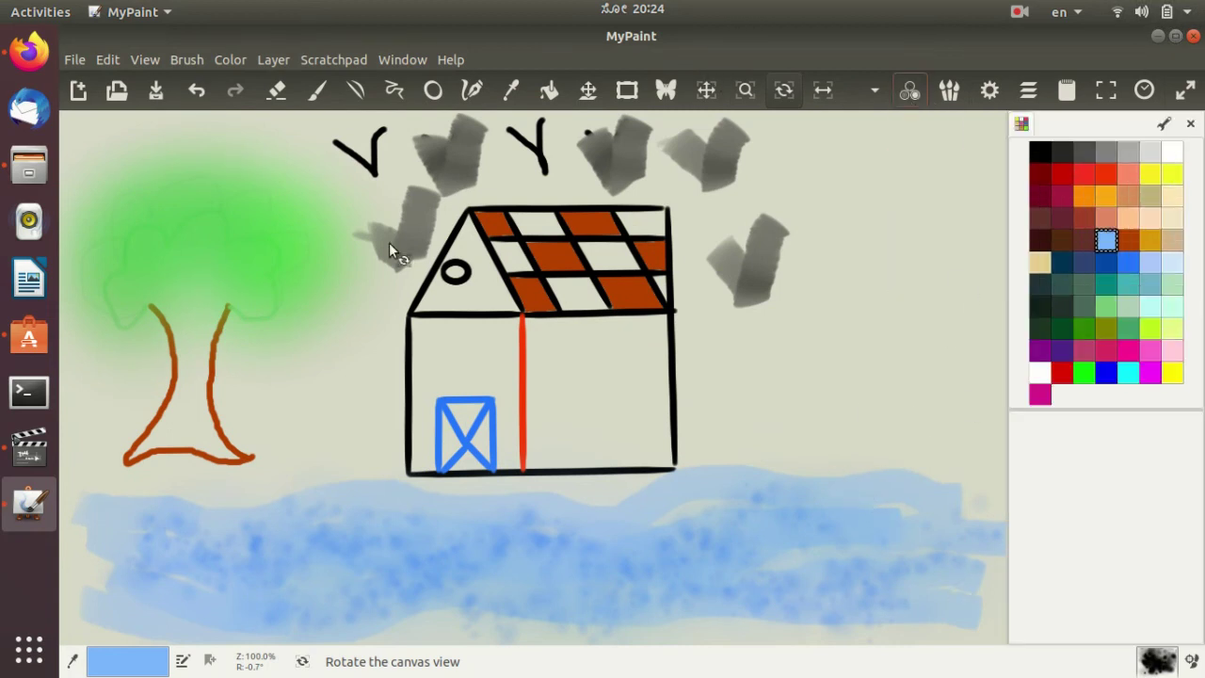
# Save the painting in the Home folder as "my paint" with the default format.
pyautogui.click(74, 60)
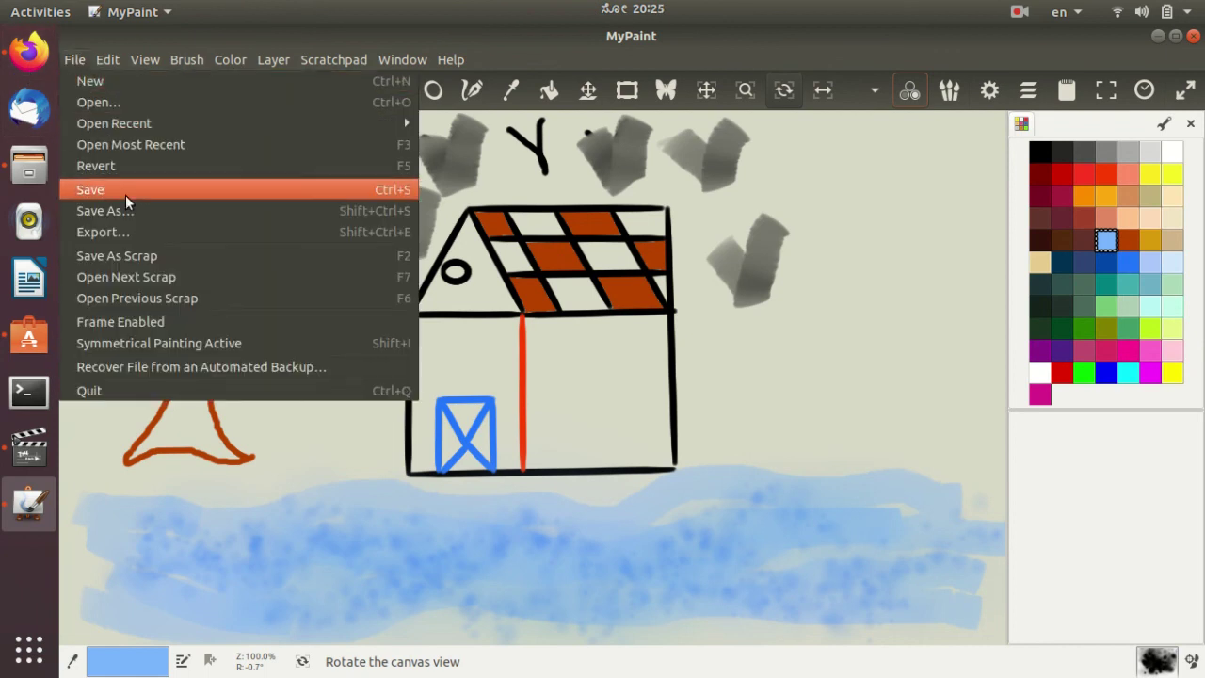
pyautogui.click(138, 213)
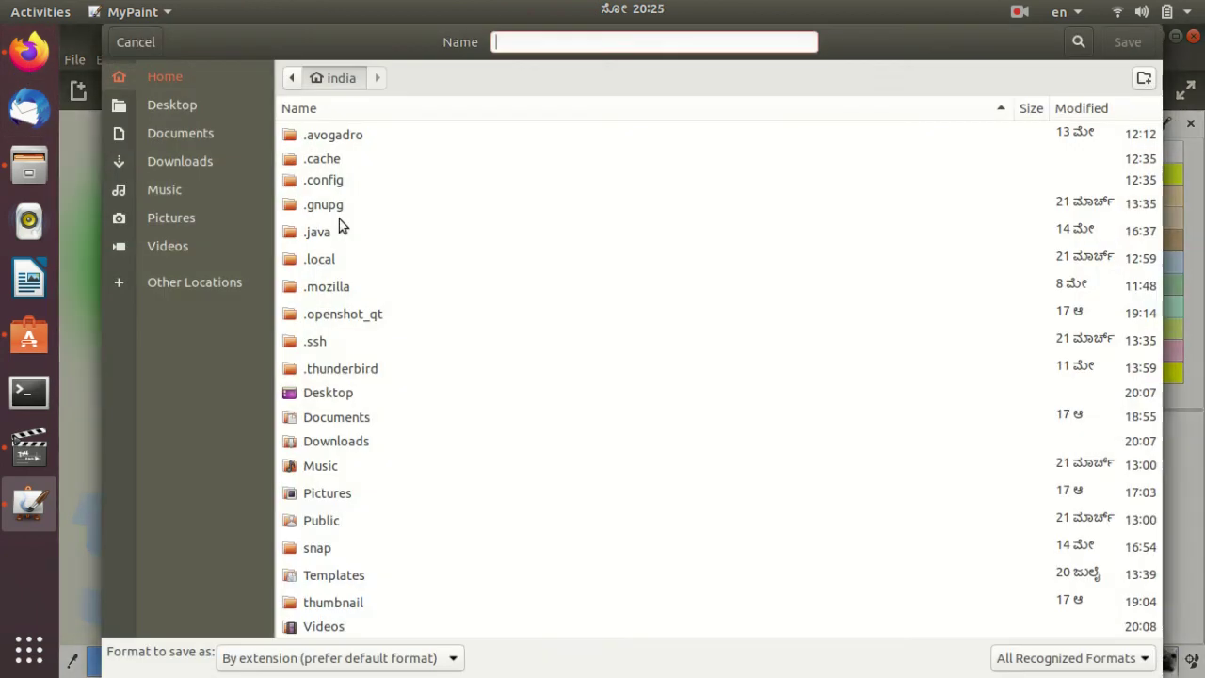
pyautogui.write('my paint')
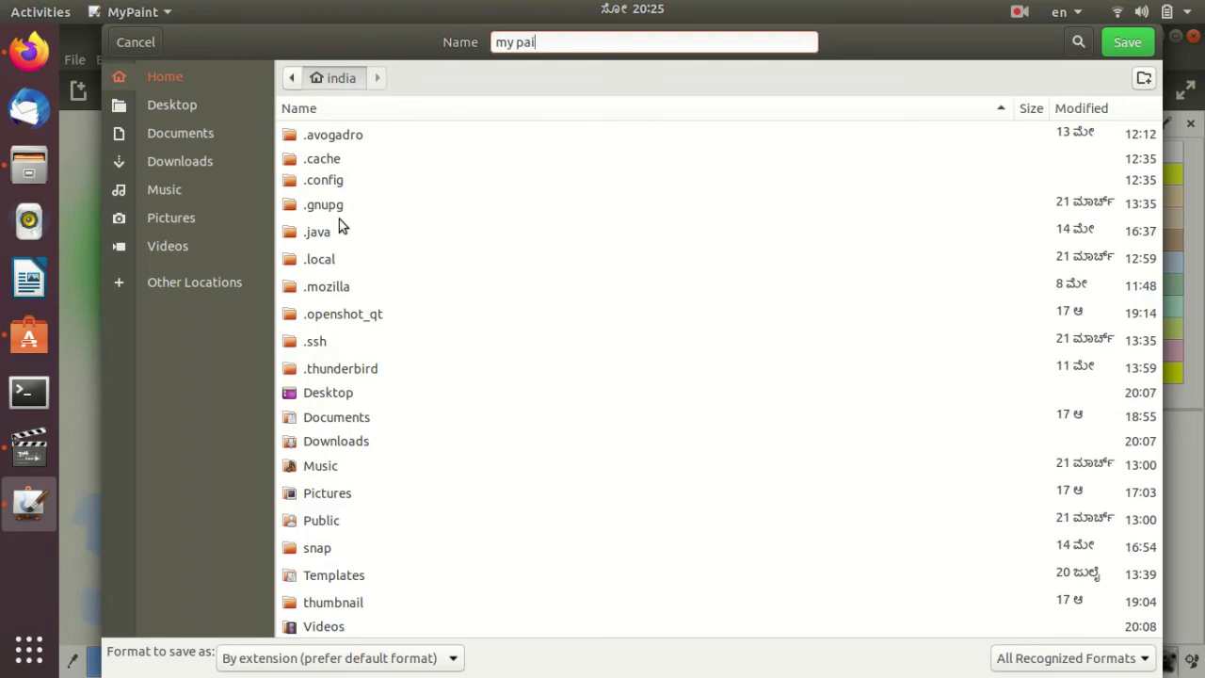
pyautogui.click(1129, 43)
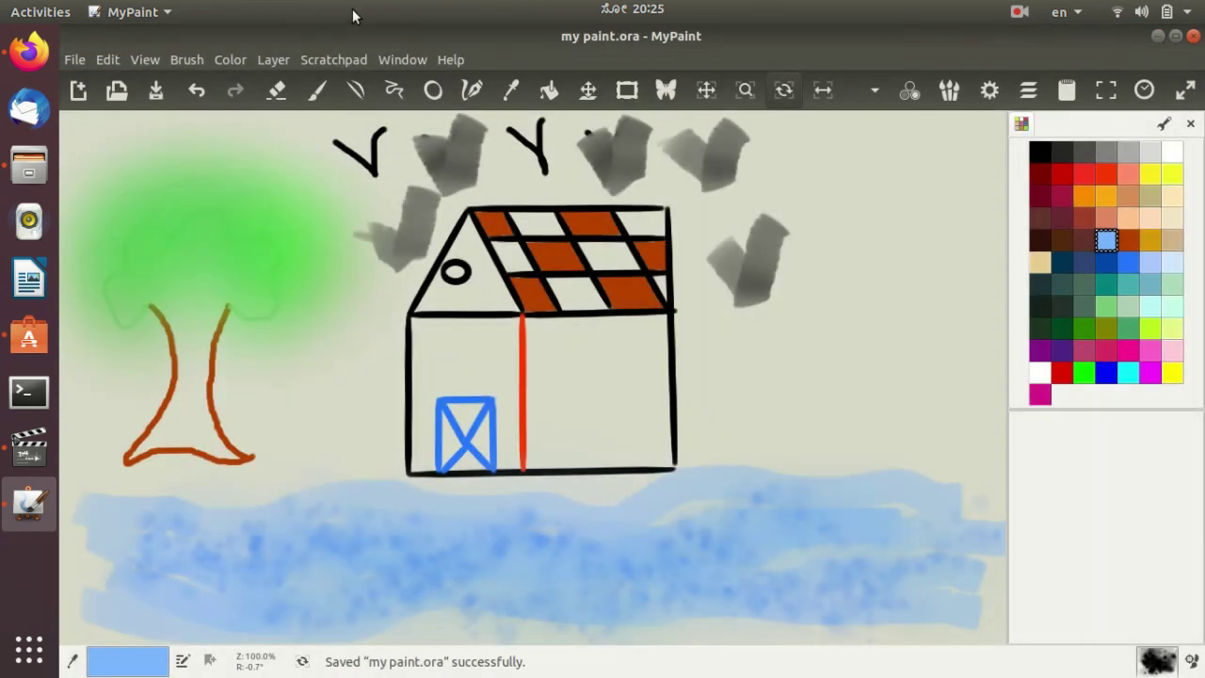
# Switch to Files and open the saved "my paint.ora" from the Home folder.
pyautogui.click(29, 170)
pyautogui.click(860, 369)
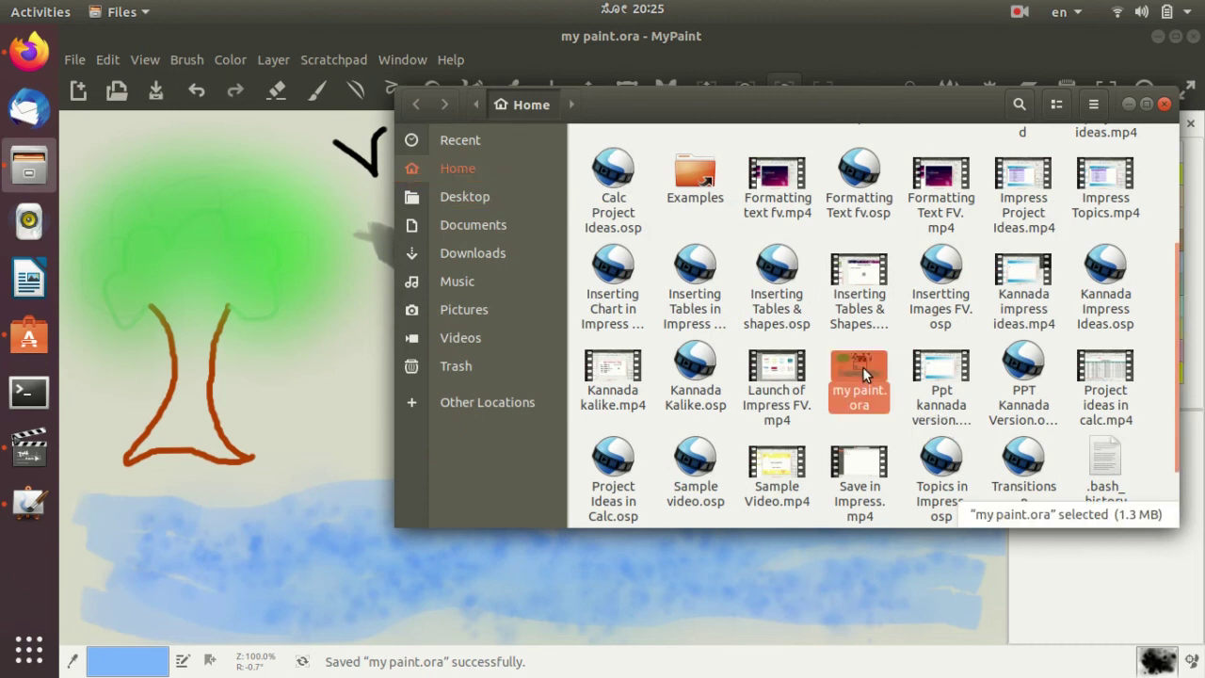
pyautogui.doubleClick(862, 366)
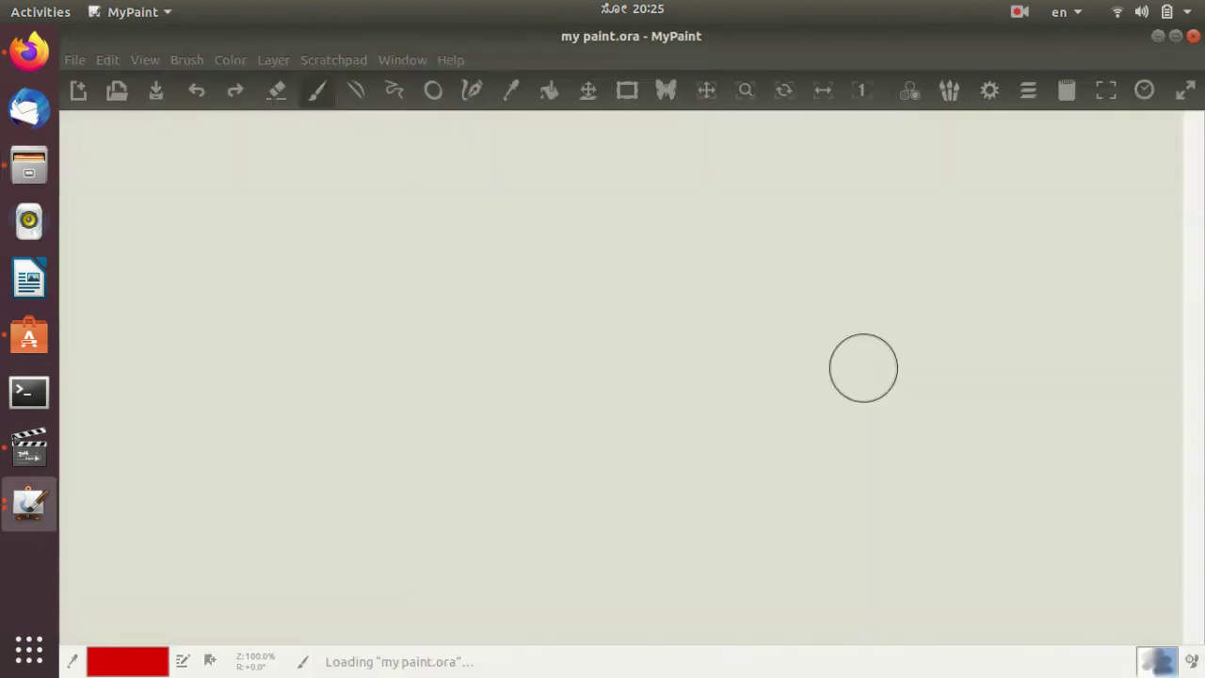
# Inspect the reopened "my paint.ora" by zooming in and out, and return to the original painting window.
pyautogui.scroll(5, 820, 317)
pyautogui.scroll(-5, 819, 317)
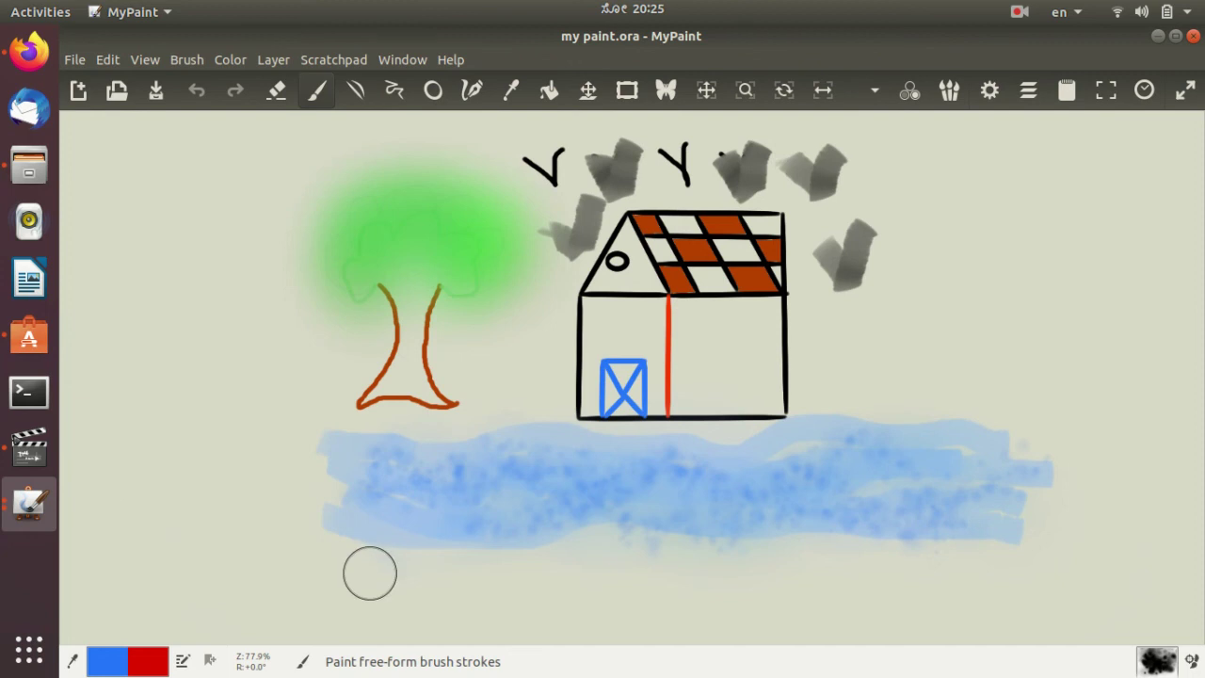
pyautogui.click(26, 508)
pyautogui.click(188, 571)
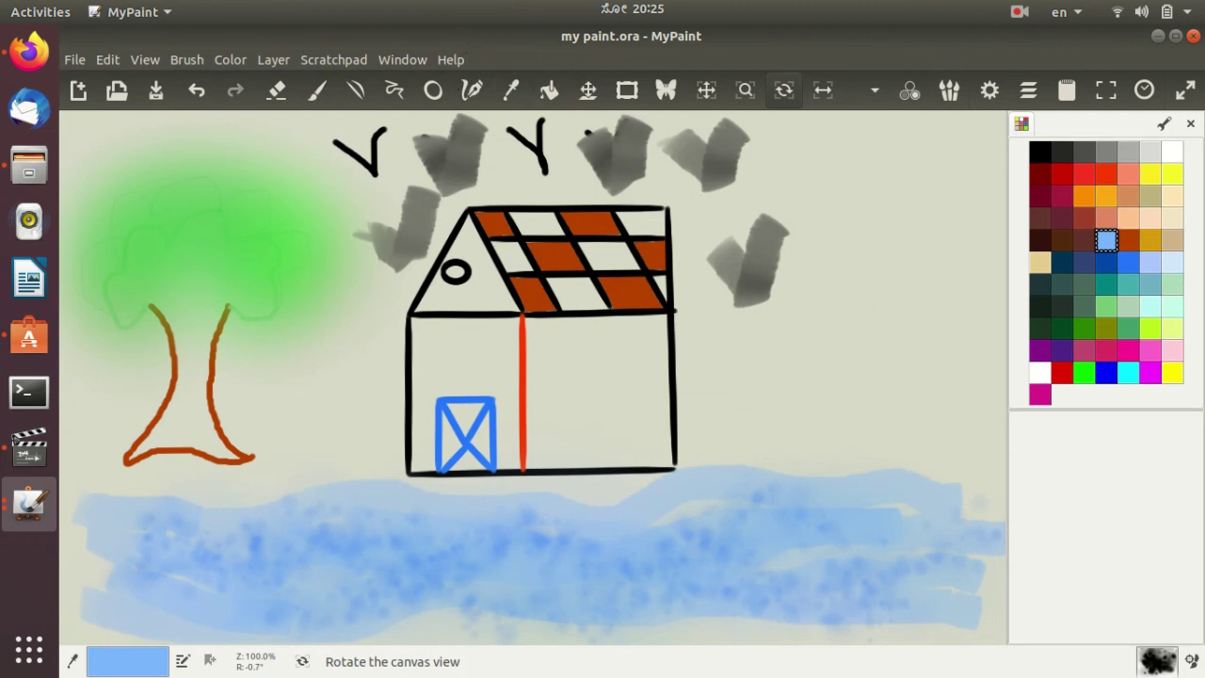
# Browse the quick brush list, moving on from the Favorites group to the following brush sets.
pyautogui.click(1158, 660)
pyautogui.click(1152, 406)
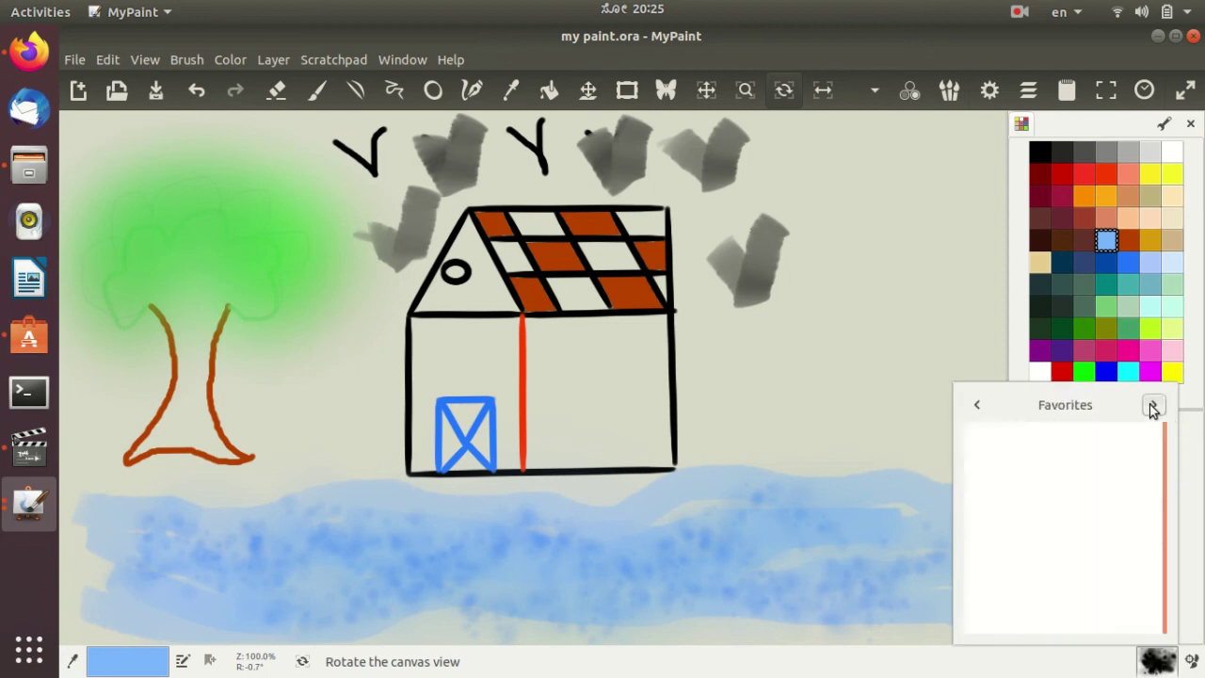
pyautogui.click(1152, 405)
pyautogui.scroll(-1, 1096, 591)
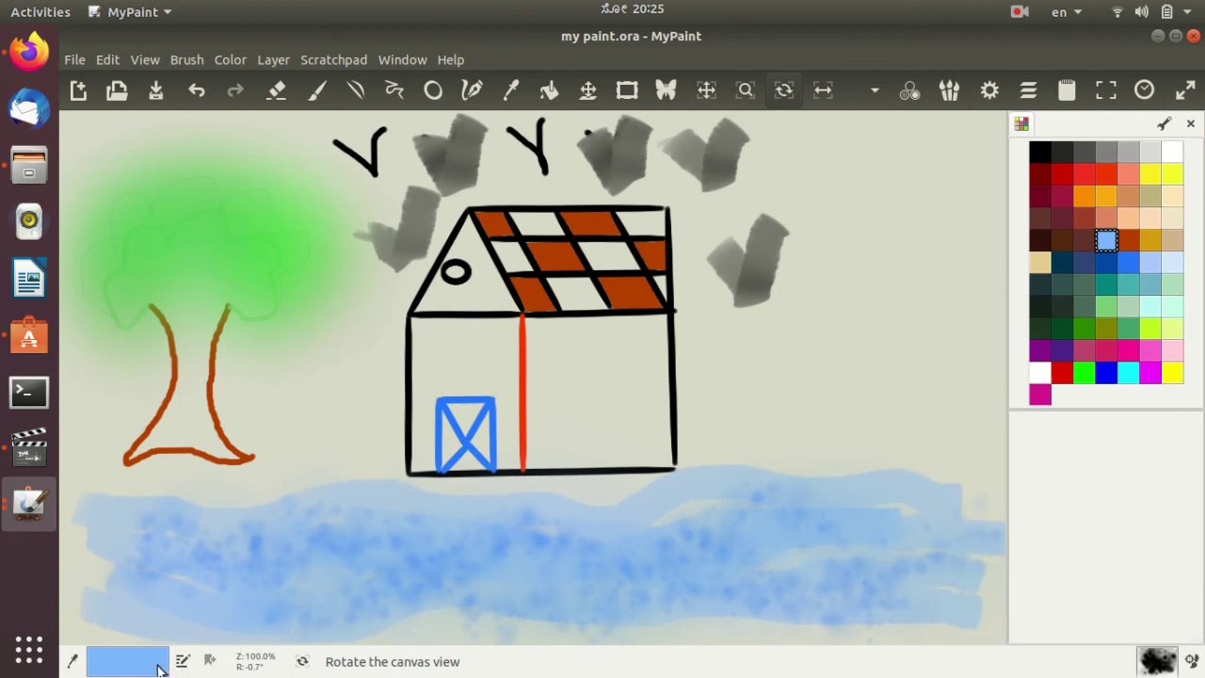
# View the current colour's settings without changing them, and reopen the quick brush list at Set#2.
pyautogui.click(183, 663)
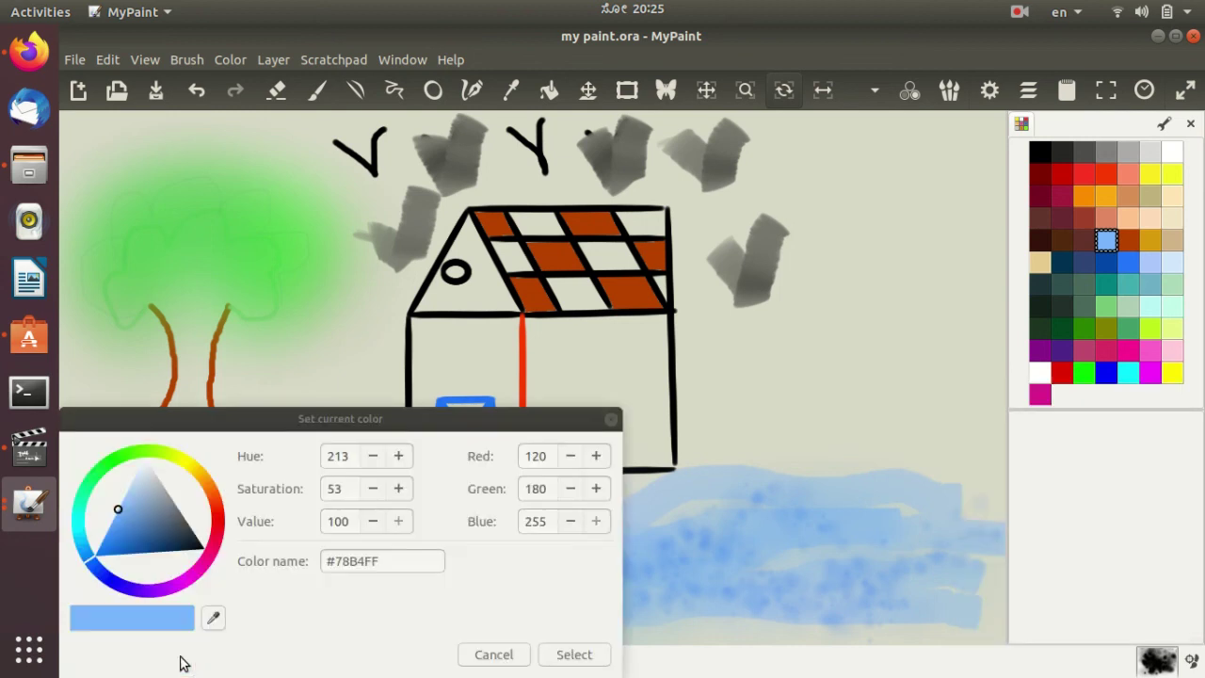
pyautogui.click(499, 657)
pyautogui.click(1153, 664)
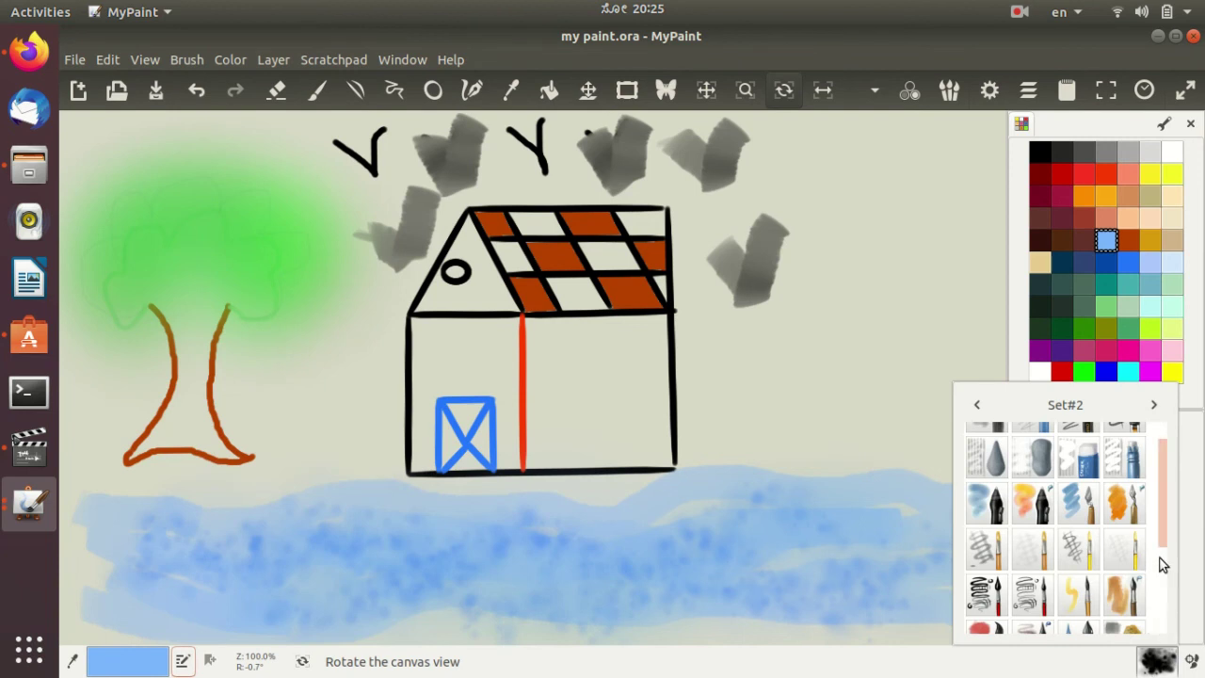